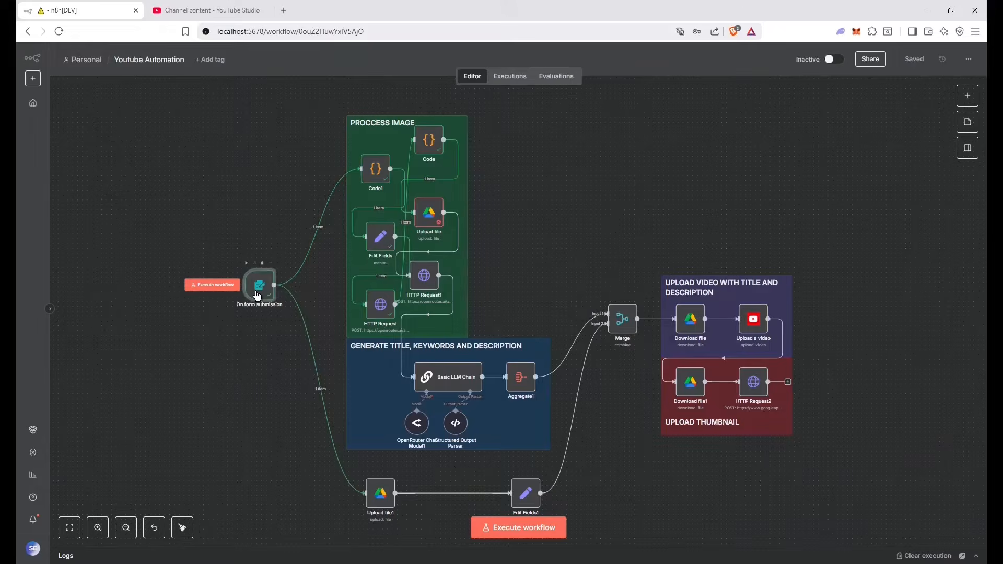
# Execute the whole Youtube Automation workflow from its form submission trigger
pyautogui.click(209, 60)
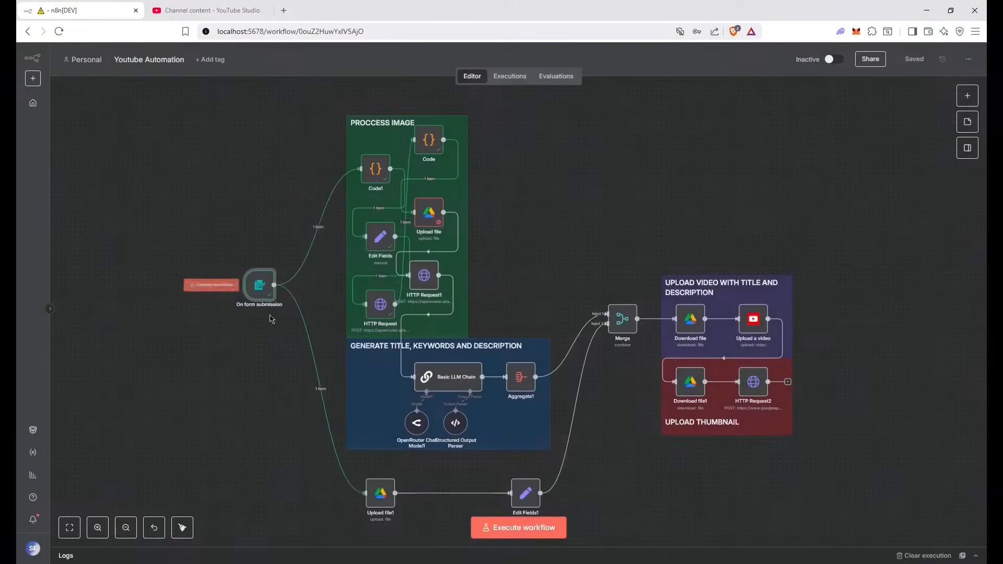
pyautogui.click(509, 527)
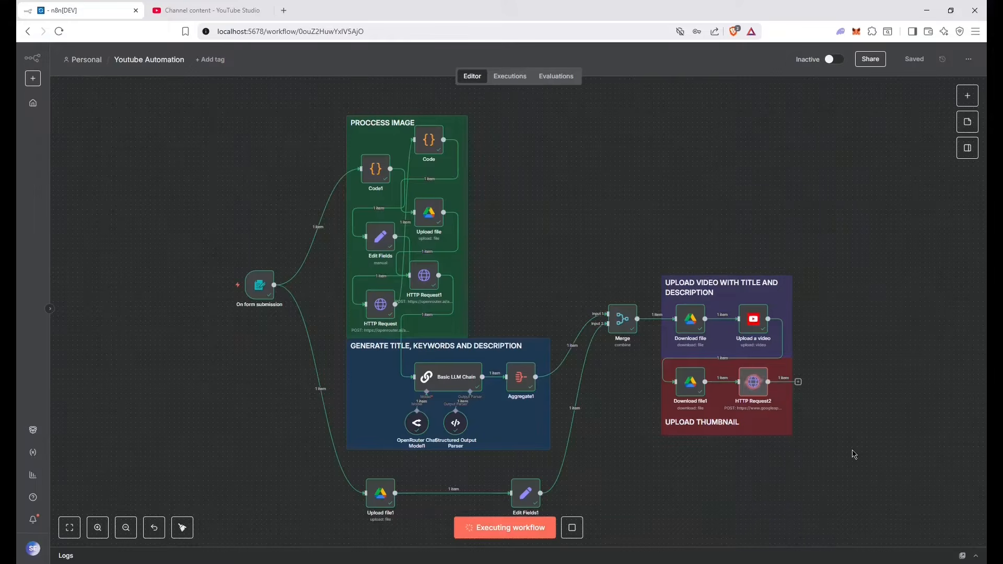
# Switch to YouTube Studio, refresh the channel's video list and open the details of the uploaded AI automation video
pyautogui.click(207, 10)
pyautogui.click(59, 33)
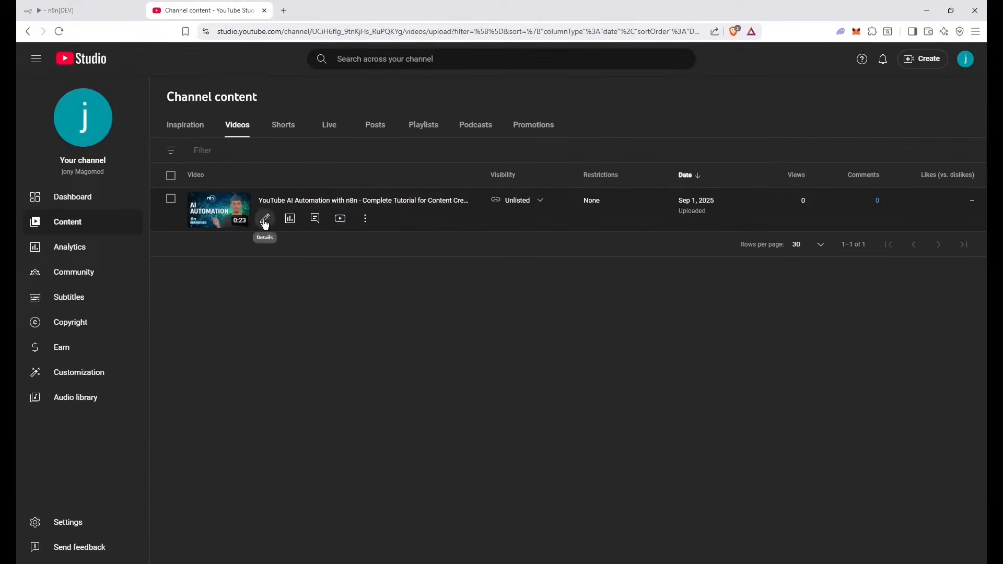
pyautogui.click(265, 219)
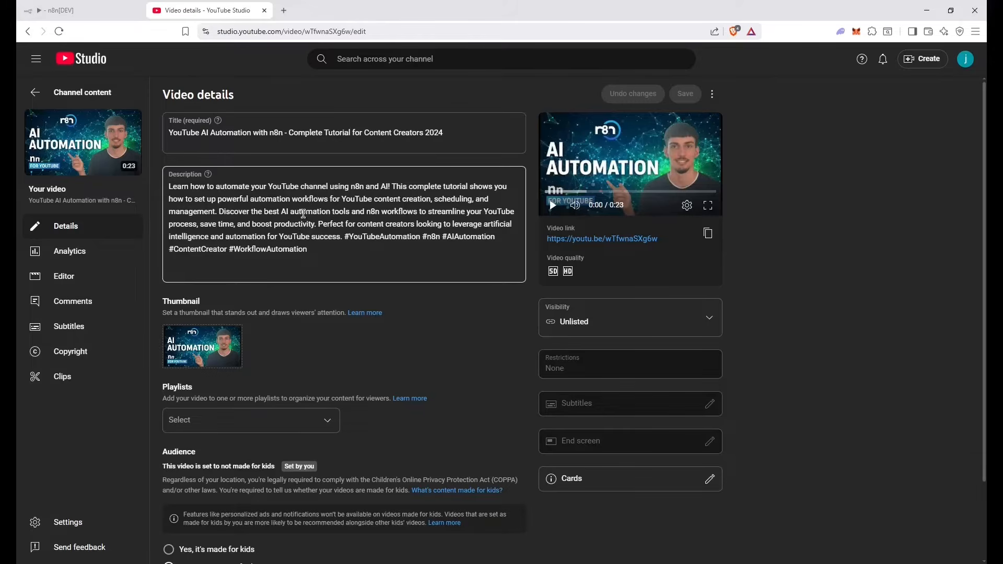
# Examine the hashtags at the end of the uploaded video's description, including #AIAutomation and #WorkflowAutomation
pyautogui.moveTo(343, 235); pyautogui.dragTo(383, 255)
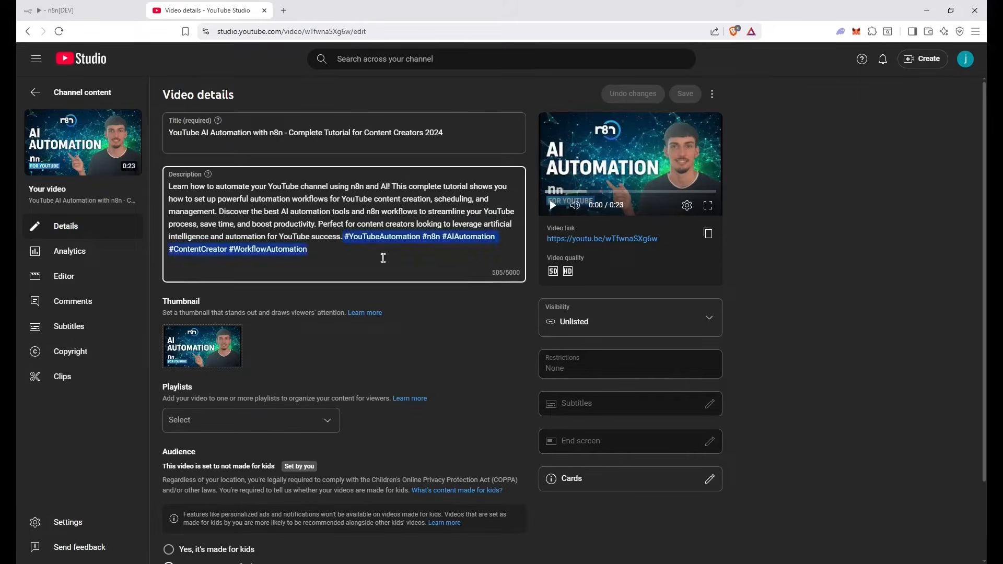
pyautogui.click(375, 256)
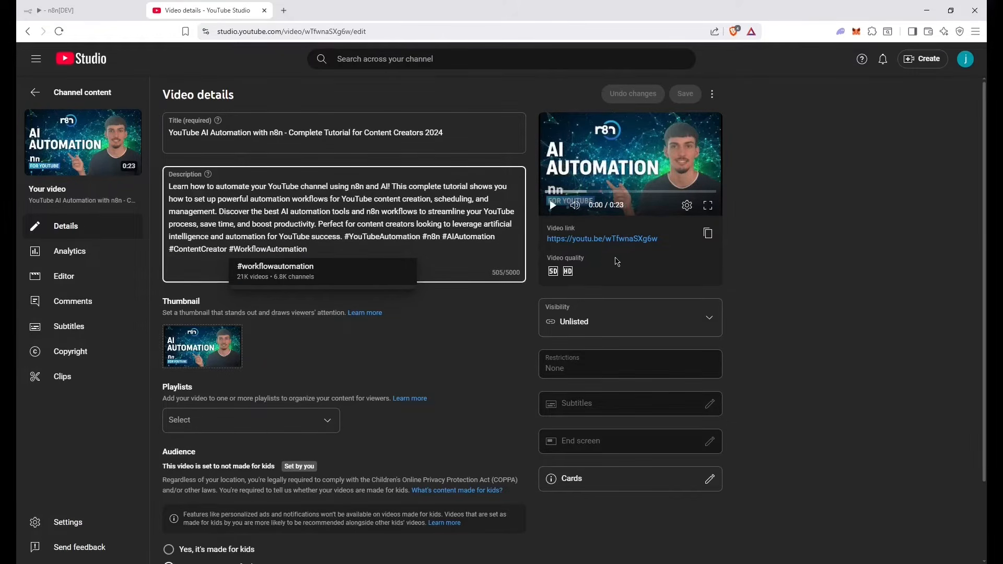
pyautogui.click(452, 237)
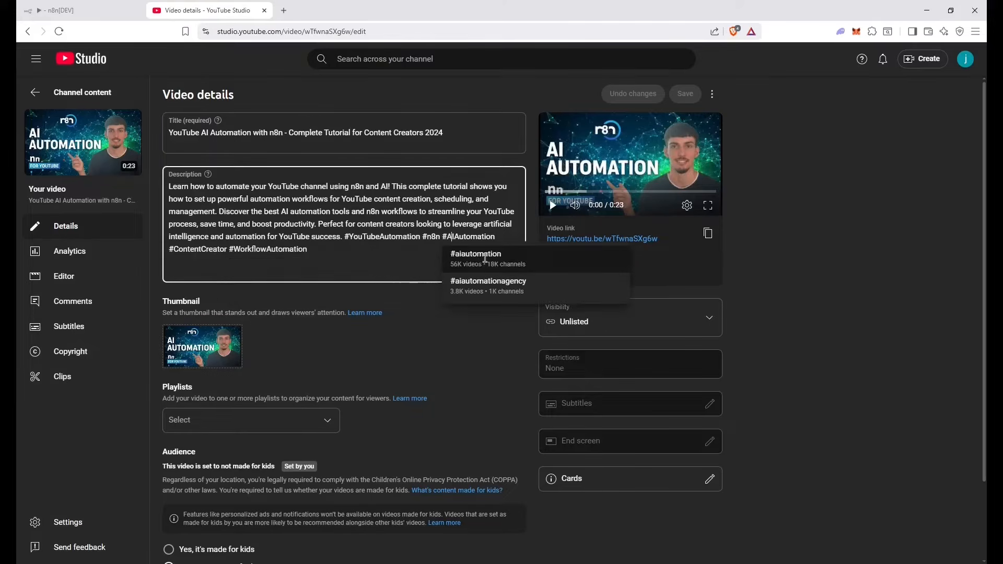
pyautogui.click(360, 261)
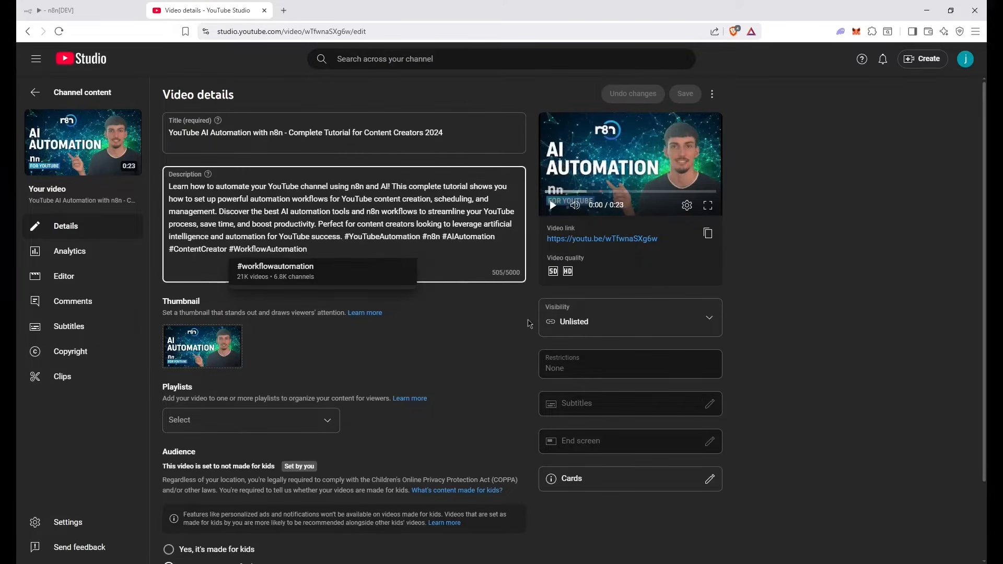
# Return to the n8n workflow and inspect the "Image to edit" file field in the On form submission node
pyautogui.click(85, 10)
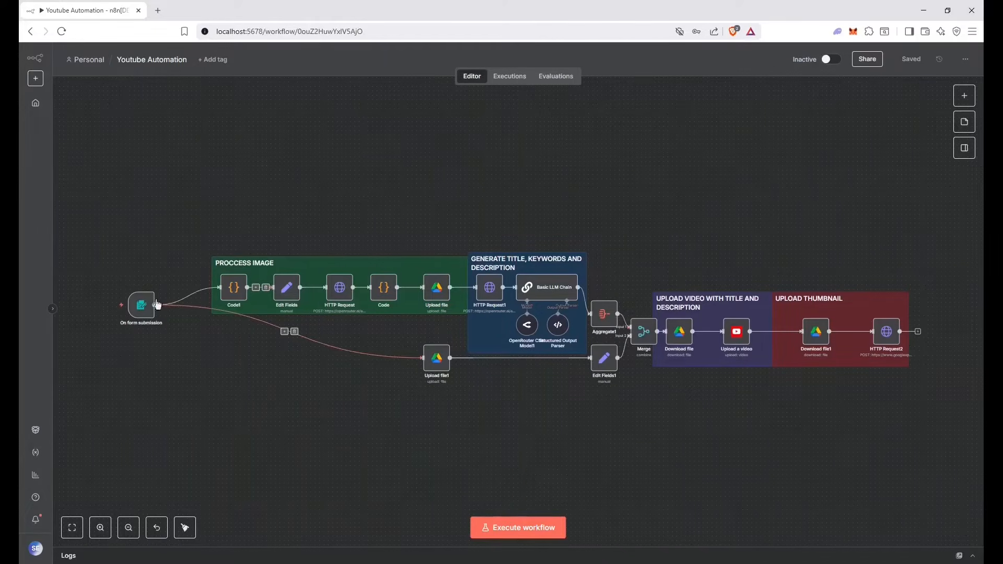
pyautogui.hscroll(-5, 230, 208)
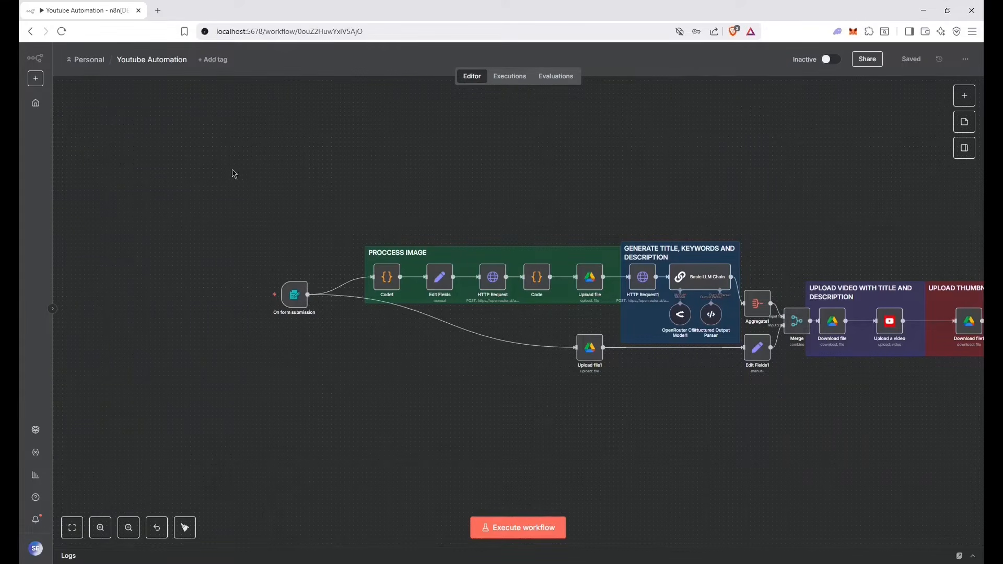
pyautogui.doubleClick(306, 299)
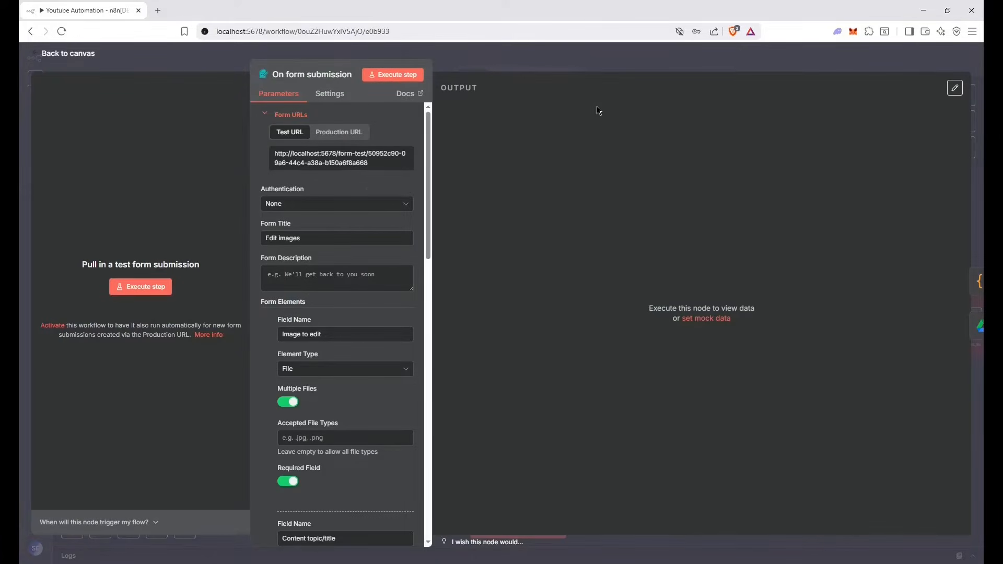
pyautogui.scroll(-2, 357, 242)
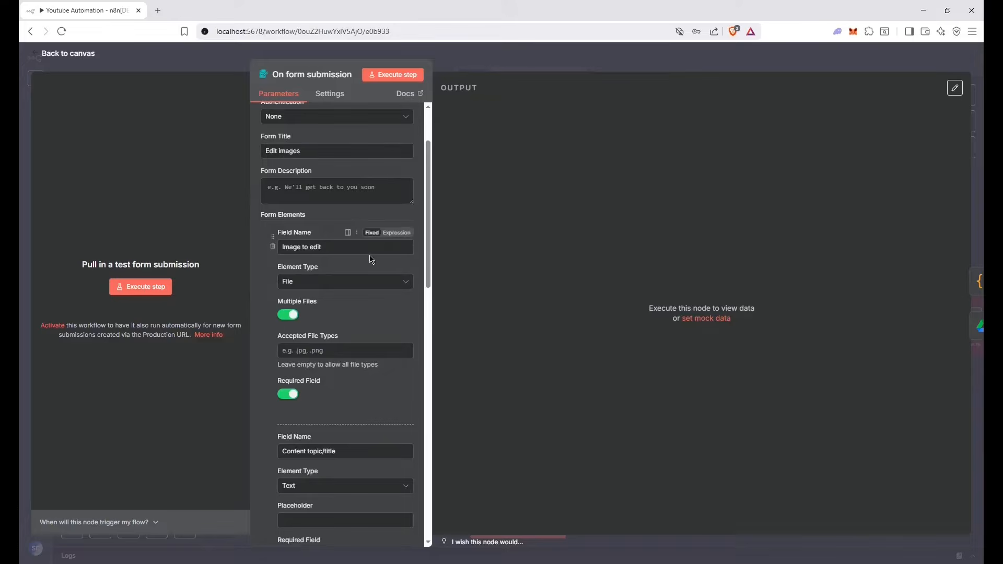
pyautogui.moveTo(361, 247); pyautogui.dragTo(257, 249)
pyautogui.click(326, 284)
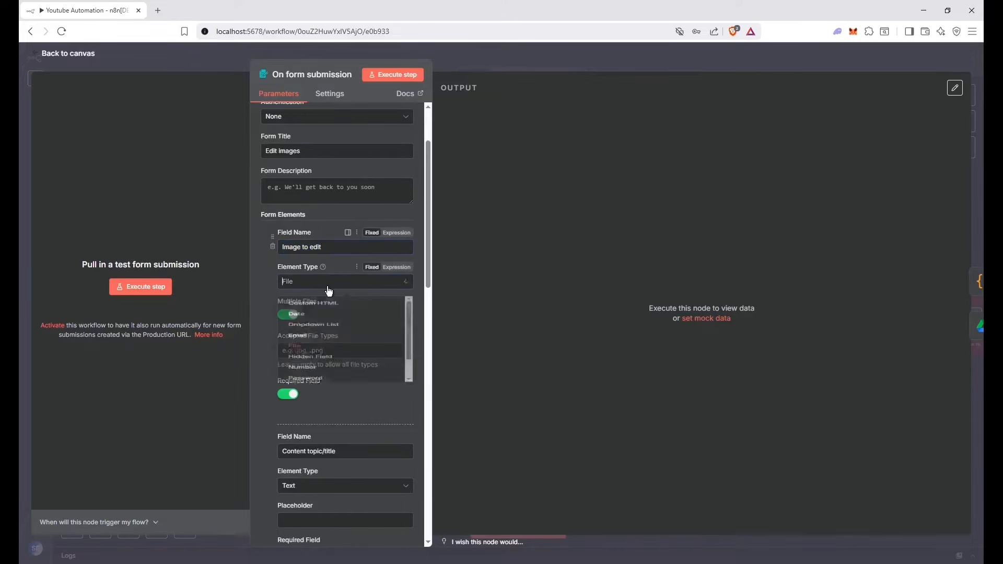
pyautogui.click(497, 357)
pyautogui.click(329, 351)
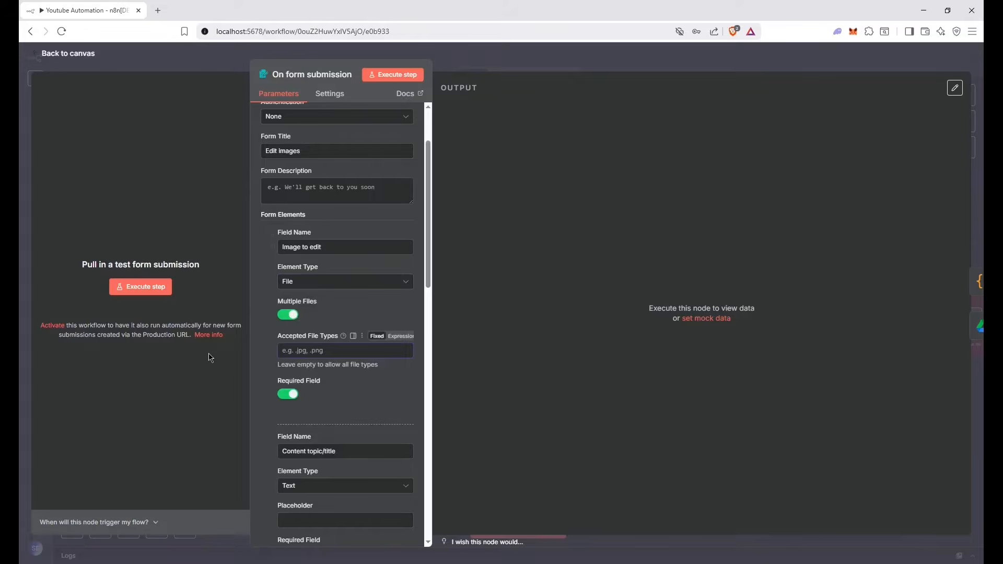
# Review the Content topic/title field and the Platform dropdown options in the form trigger, and return to the canvas
pyautogui.scroll(-3, 273, 341)
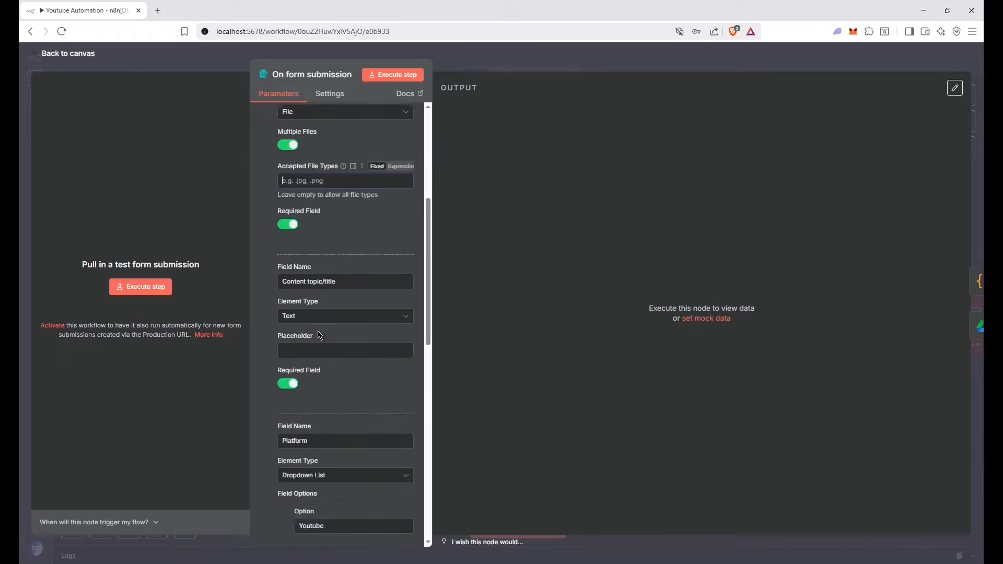
pyautogui.scroll(2, 291, 239)
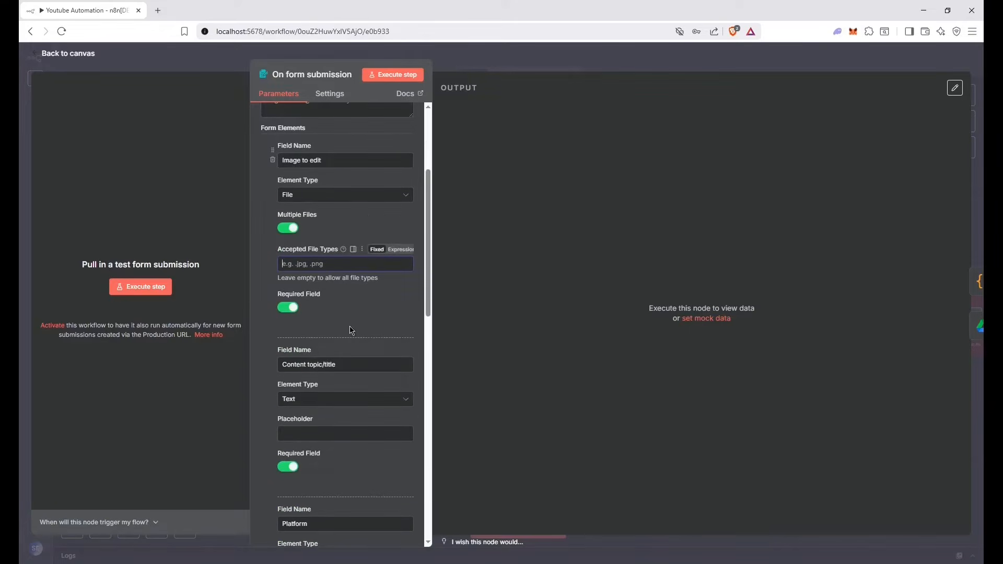
pyautogui.scroll(-2, 356, 272)
pyautogui.moveTo(352, 277); pyautogui.dragTo(277, 277)
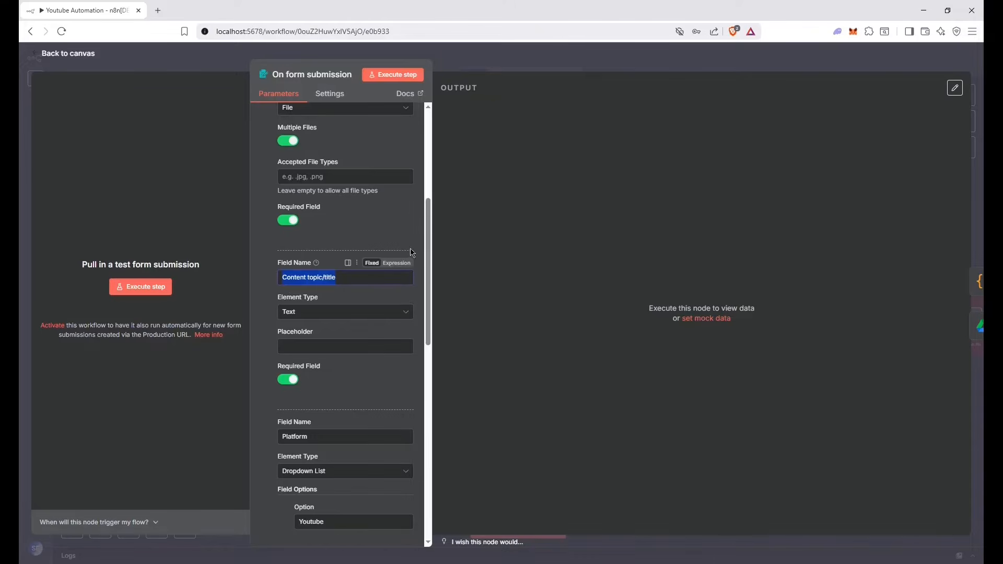
pyautogui.scroll(-3, 410, 252)
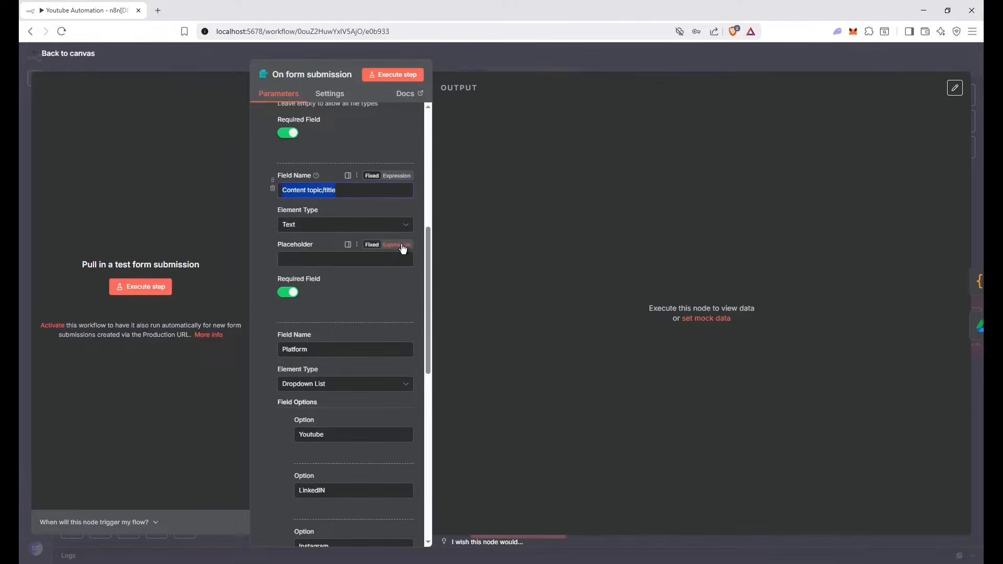
pyautogui.scroll(-3, 405, 253)
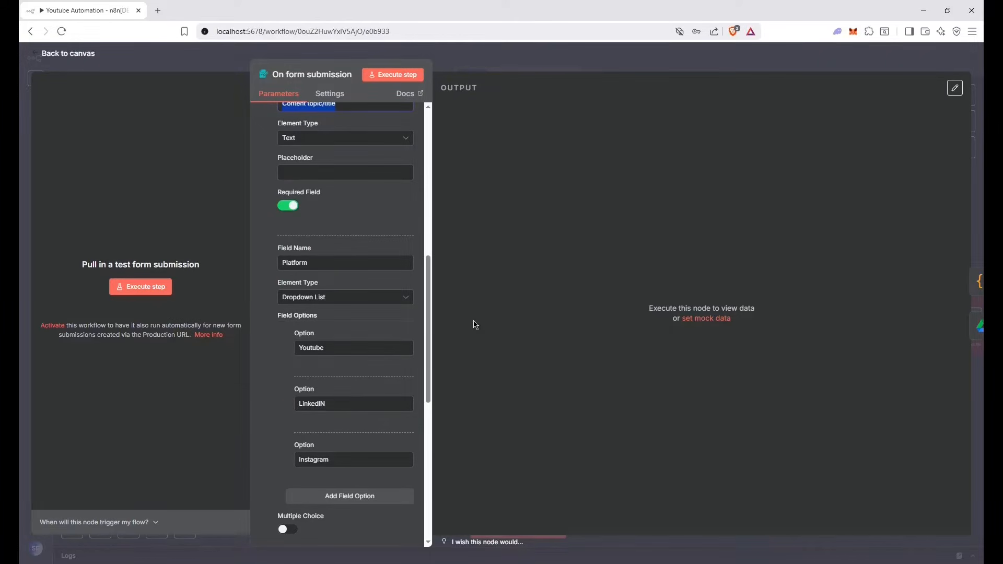
pyautogui.click(526, 62)
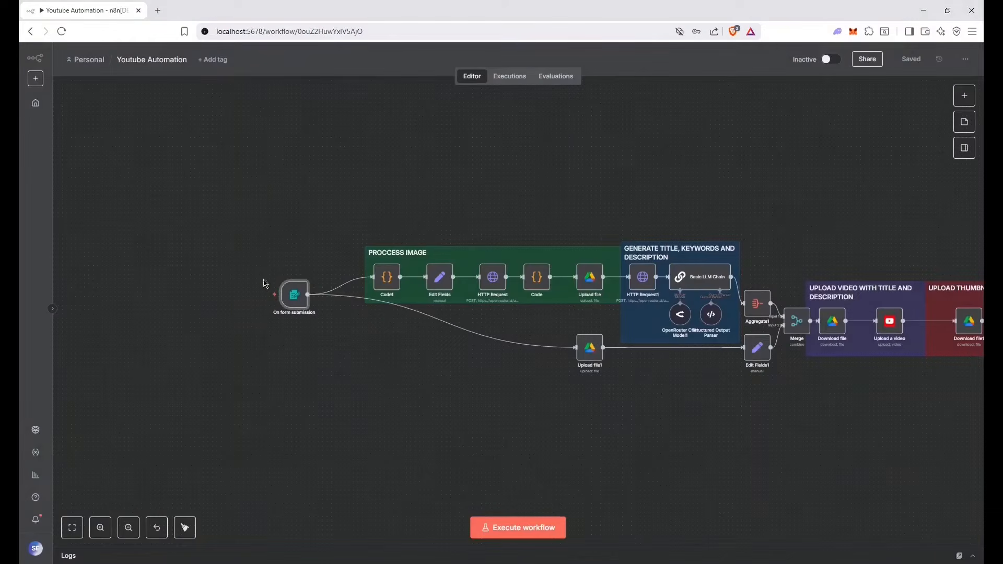
pyautogui.doubleClick(294, 294)
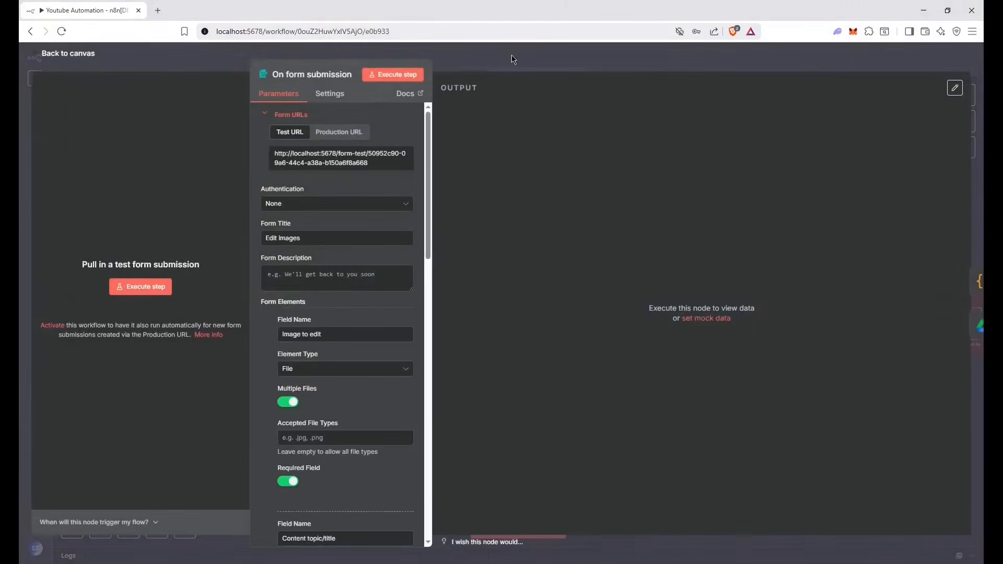
pyautogui.click(514, 59)
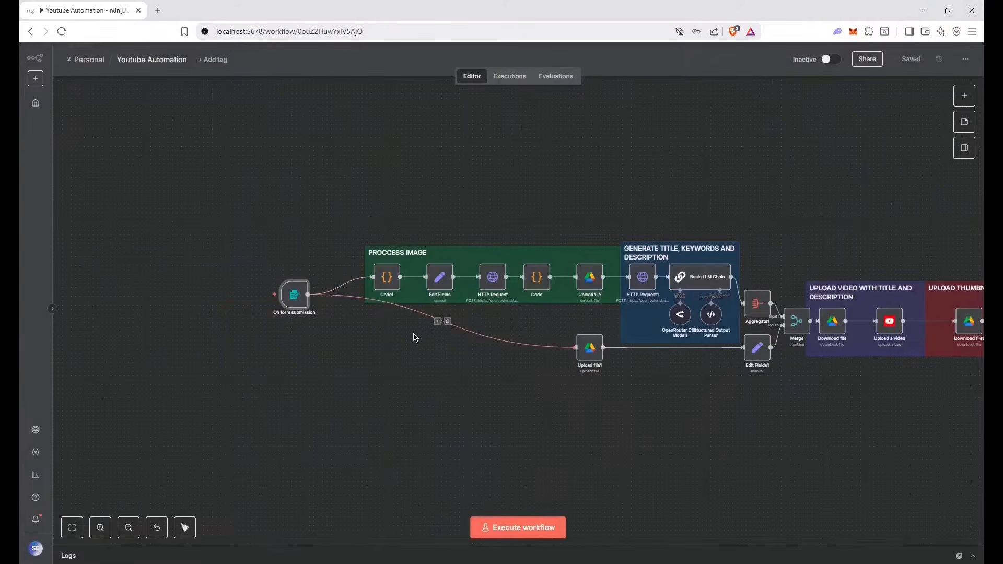
# Open the Code1 node, read through its image-conversion JavaScript and return to the canvas
pyautogui.click(396, 289)
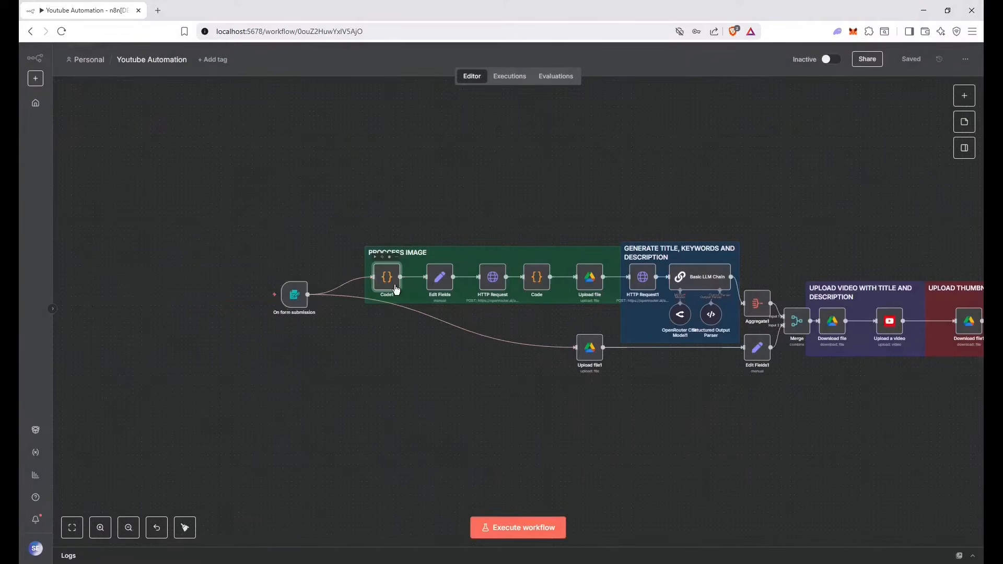
pyautogui.doubleClick(396, 289)
pyautogui.scroll(3, 479, 283)
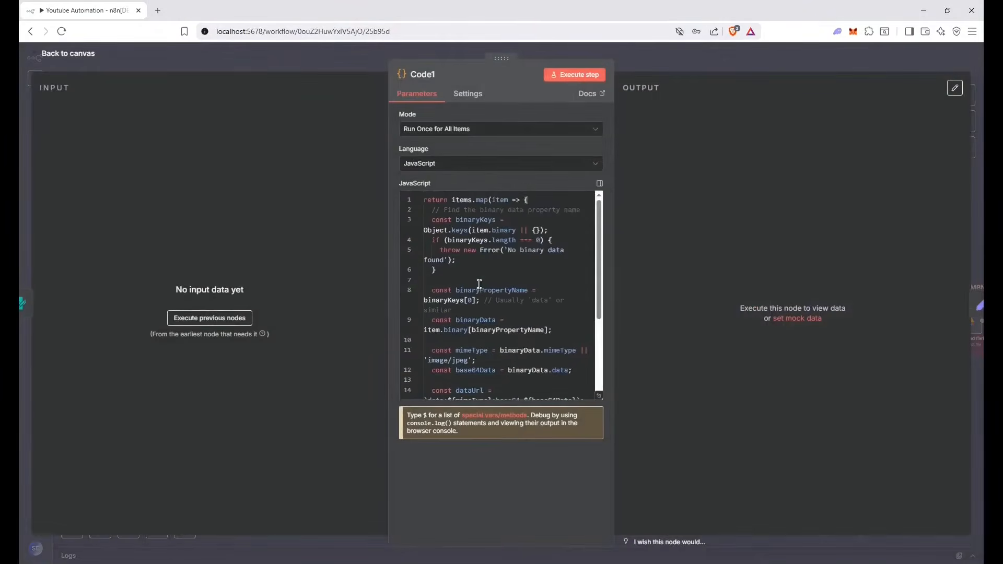
pyautogui.click(698, 60)
pyautogui.doubleClick(392, 286)
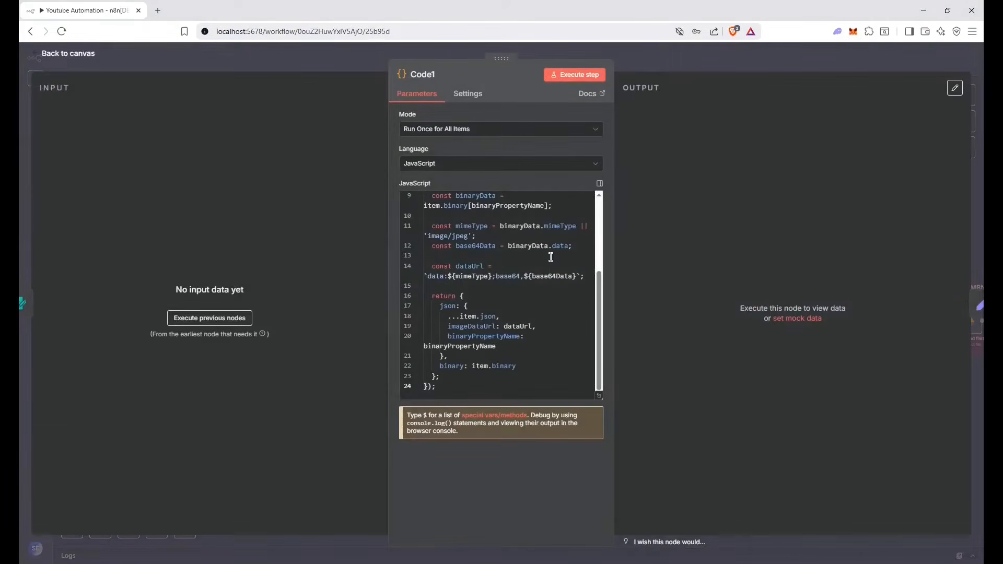
pyautogui.click(661, 55)
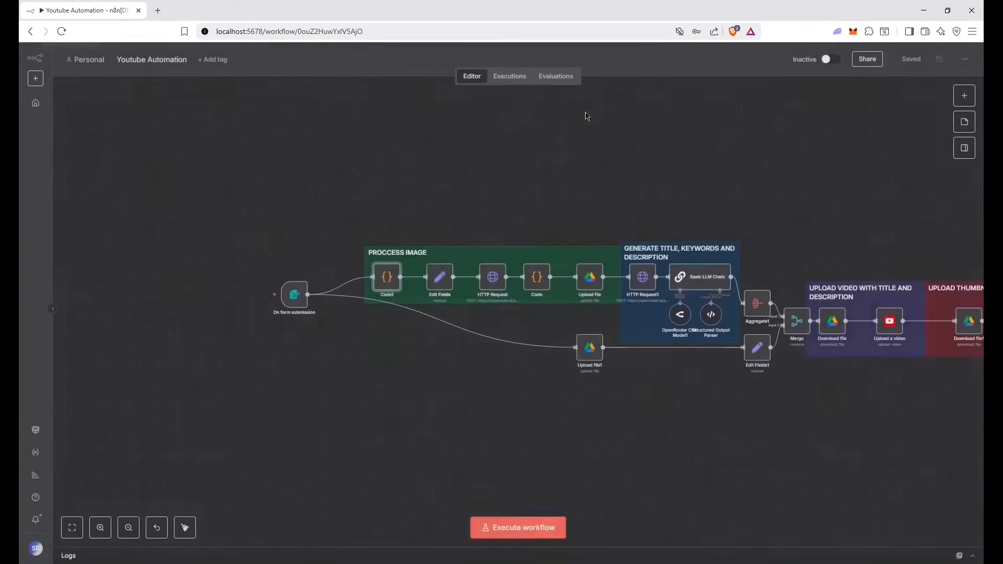
# Open the Edit Fields node, read the thumbnail prompt in the editPrompt field and return to the canvas
pyautogui.doubleClick(440, 278)
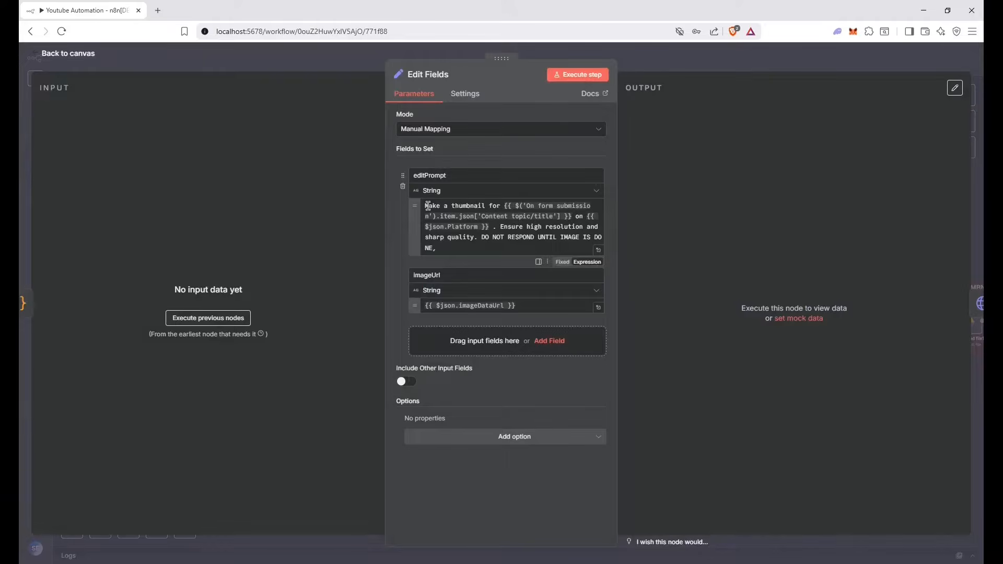
pyautogui.moveTo(426, 205); pyautogui.dragTo(598, 226)
pyautogui.click(440, 241)
pyautogui.moveTo(482, 239); pyautogui.dragTo(609, 248)
pyautogui.click(625, 215)
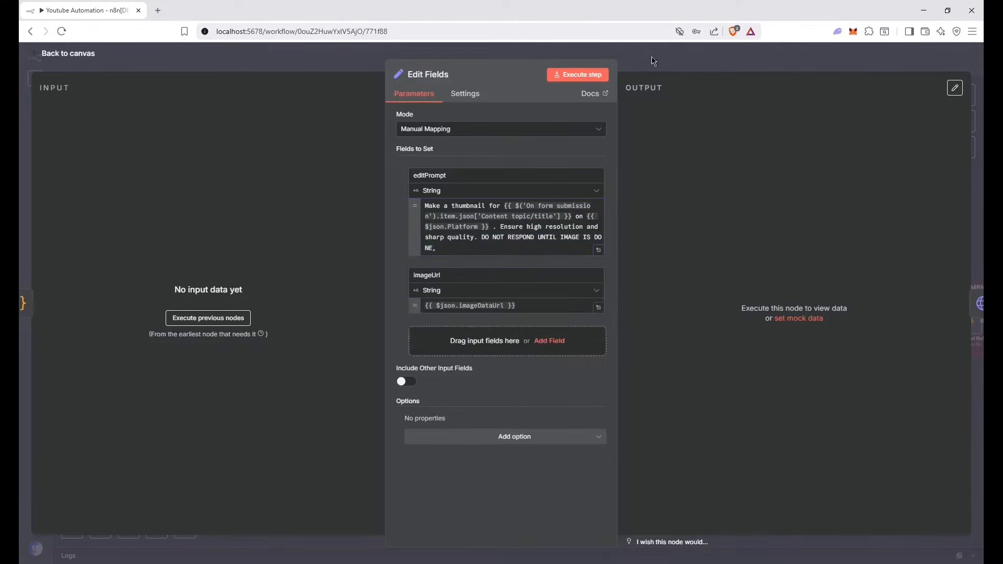
pyautogui.click(651, 60)
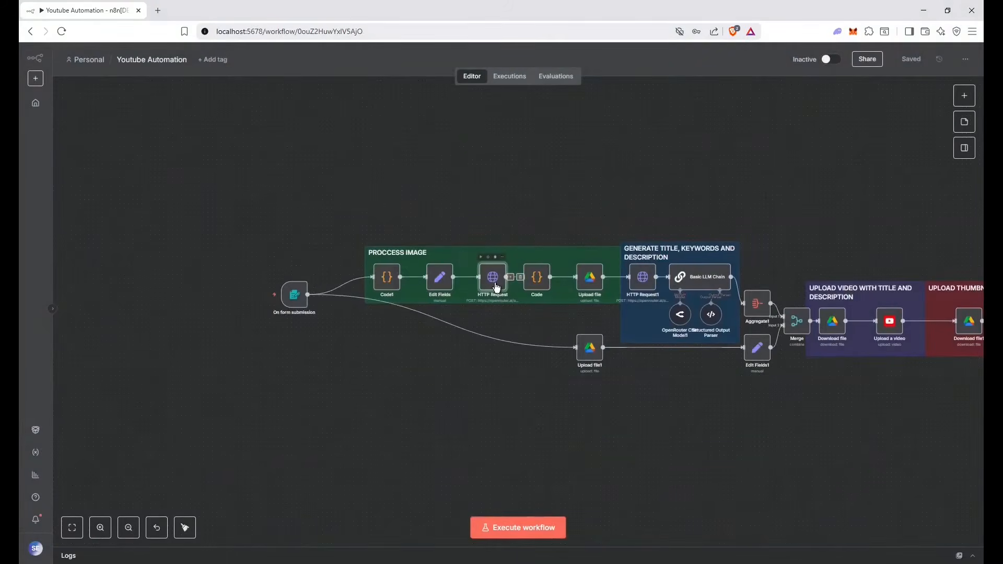
# Look briefly at the HTTP Request node, and check the content topic and platform expressions in Edit Fields' editPrompt
pyautogui.doubleClick(495, 287)
pyautogui.click(653, 74)
pyautogui.doubleClick(441, 278)
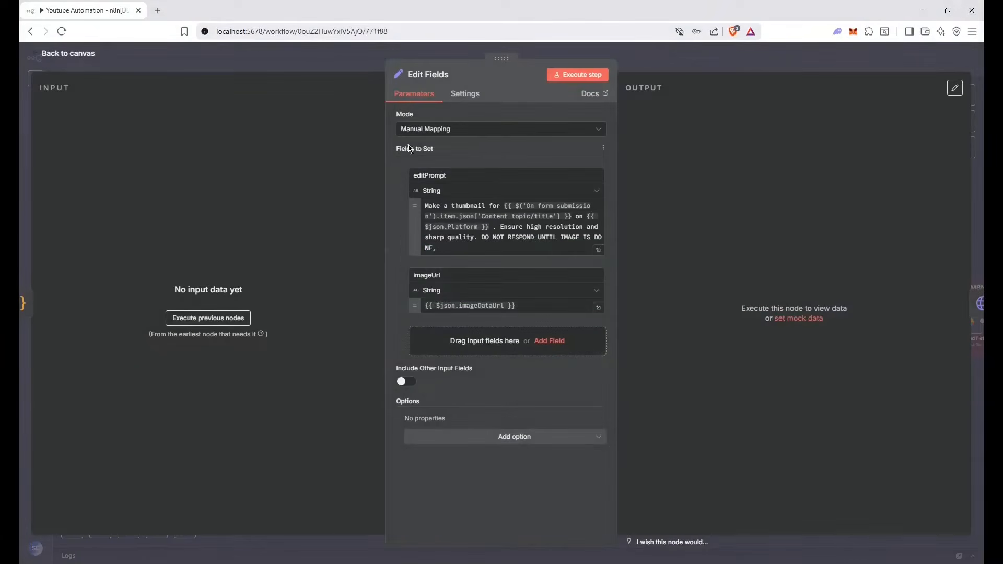
pyautogui.doubleClick(411, 175)
pyautogui.click(458, 156)
pyautogui.moveTo(504, 206); pyautogui.dragTo(569, 216)
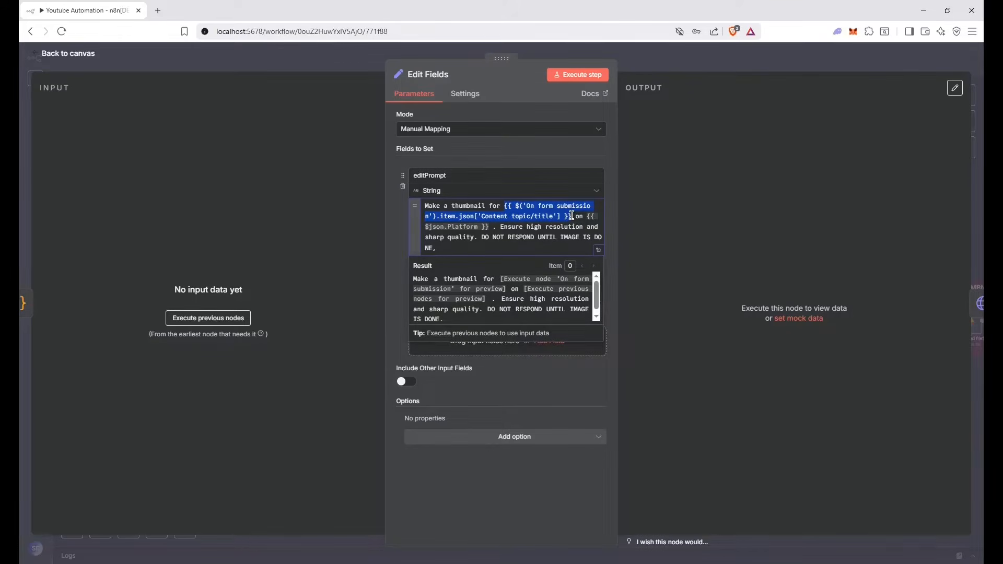
pyautogui.moveTo(587, 217); pyautogui.dragTo(489, 227)
pyautogui.click(501, 243)
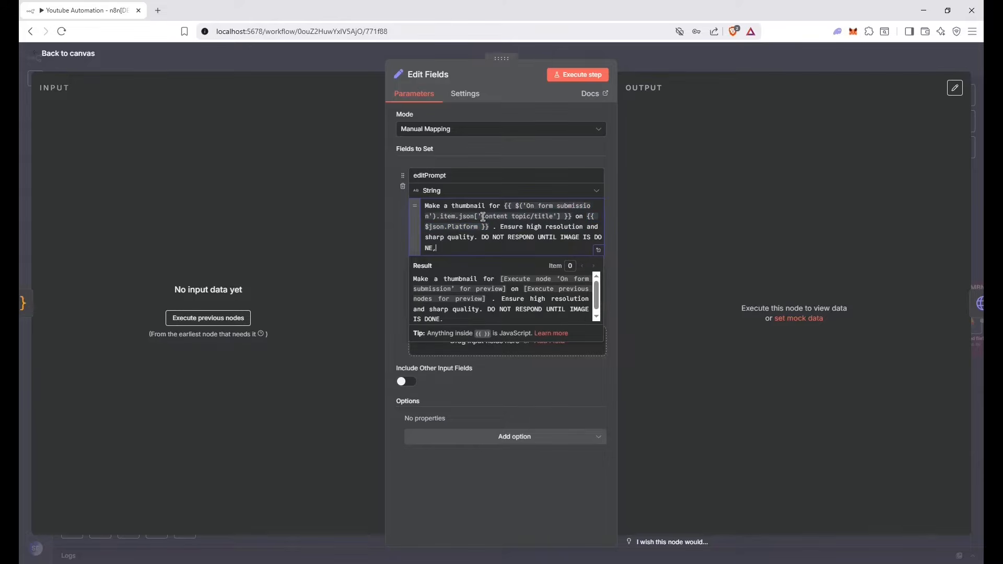
pyautogui.click(634, 212)
# Inspect the imageUrl field and its {{ $json.imageDataUrl }} expression in the Edit Fields node
pyautogui.click(416, 278)
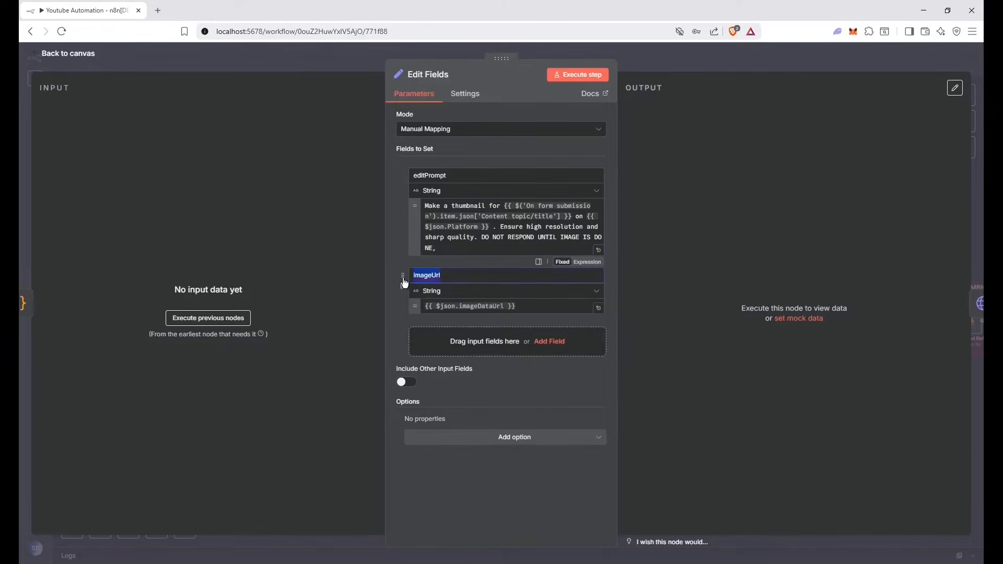
pyautogui.click(525, 307)
pyautogui.moveTo(525, 307); pyautogui.dragTo(416, 308)
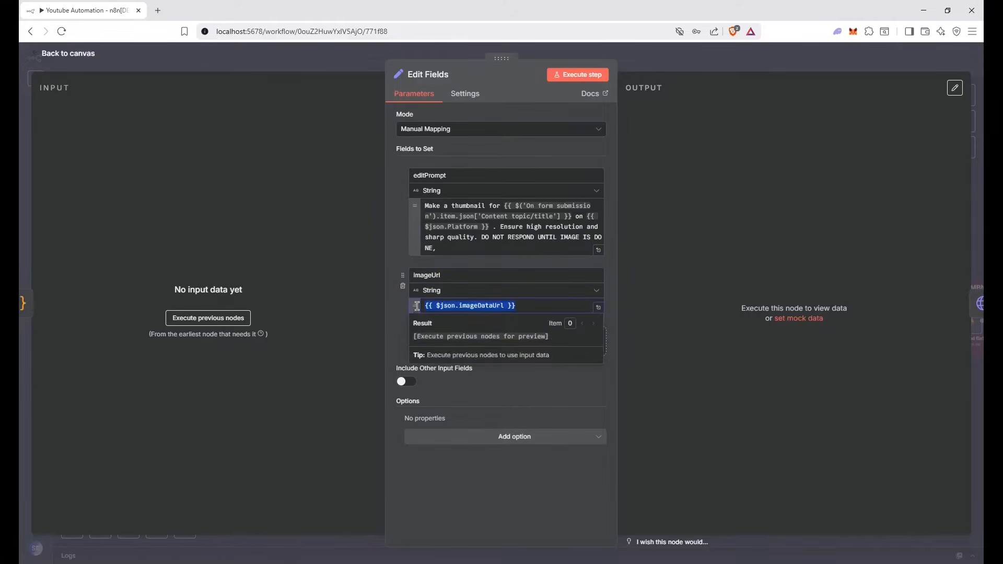
pyautogui.click(390, 249)
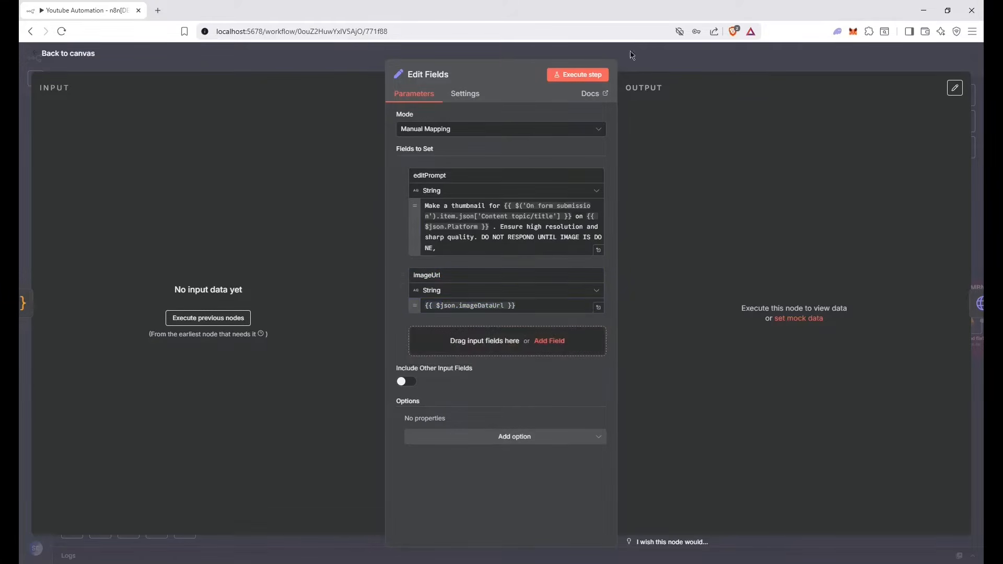
pyautogui.click(645, 65)
pyautogui.click(489, 286)
pyautogui.doubleClick(491, 289)
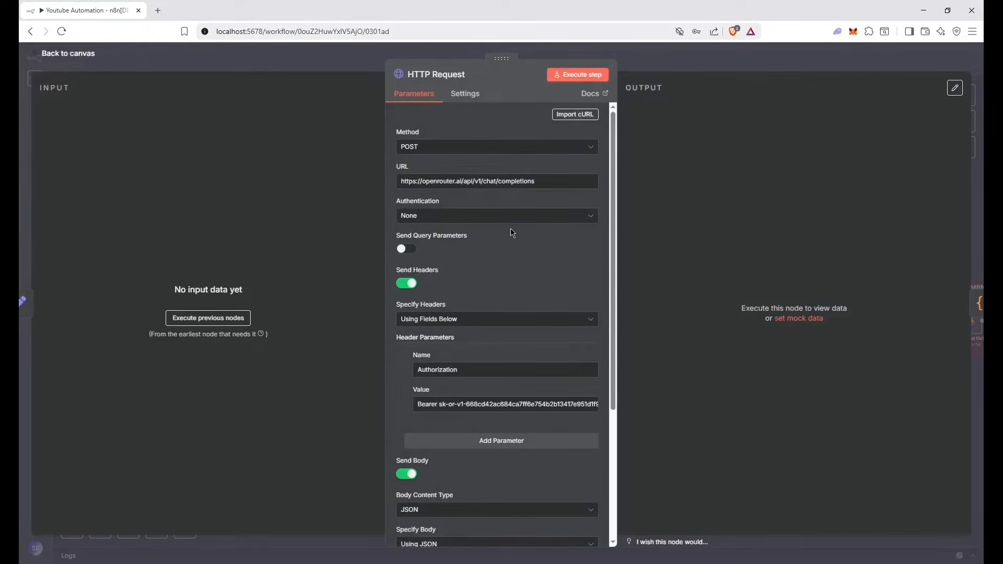
pyautogui.scroll(3, 522, 231)
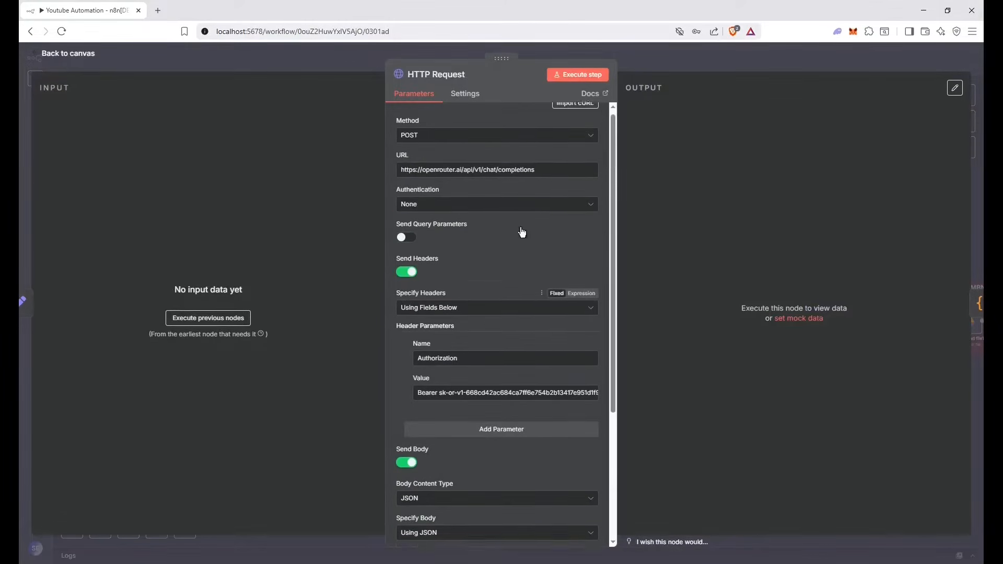
pyautogui.moveTo(398, 178); pyautogui.dragTo(537, 181)
# Go to openrouter.ai in a new browser tab, search for "image pr" and open the Google: Gemini 2.5 Flash Image Preview model
pyautogui.click(157, 10)
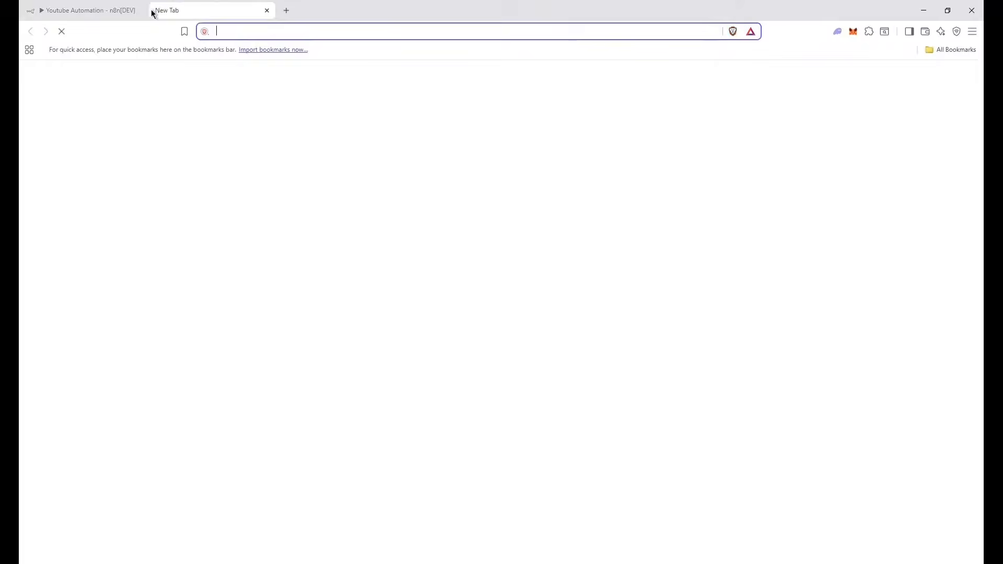
pyautogui.write('openrouter.ai')
pyautogui.press('Return')
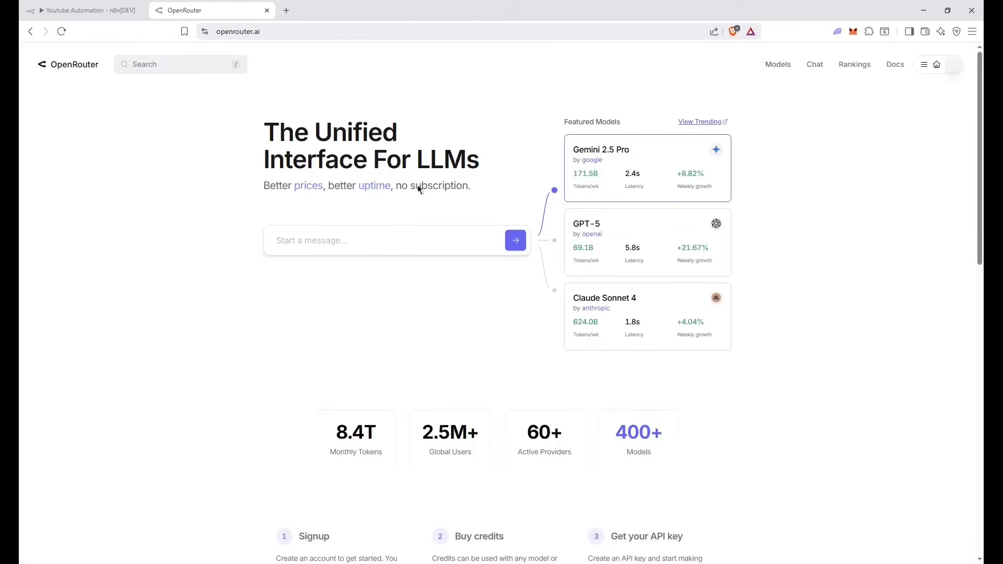
pyautogui.click(185, 69)
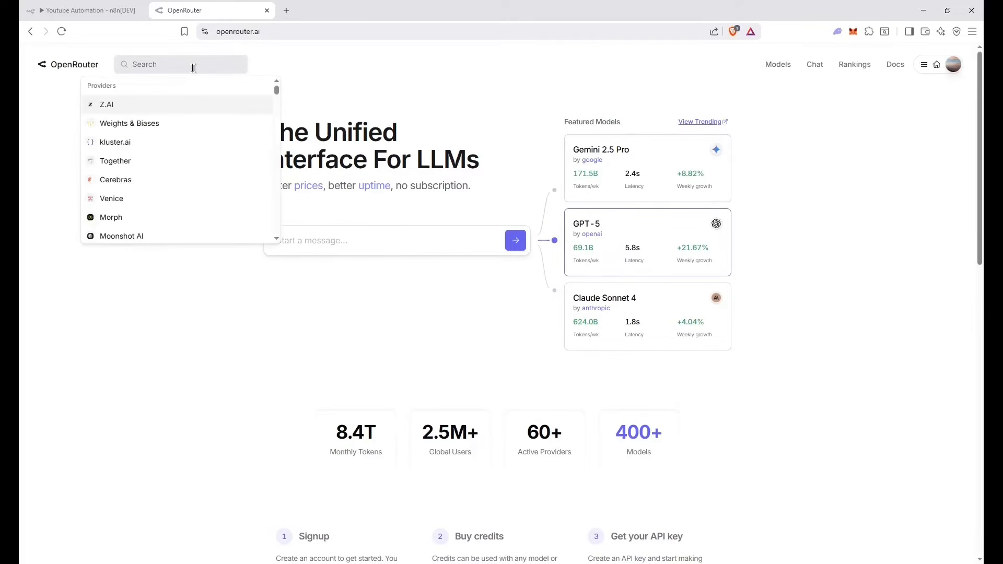
pyautogui.write('image pr')
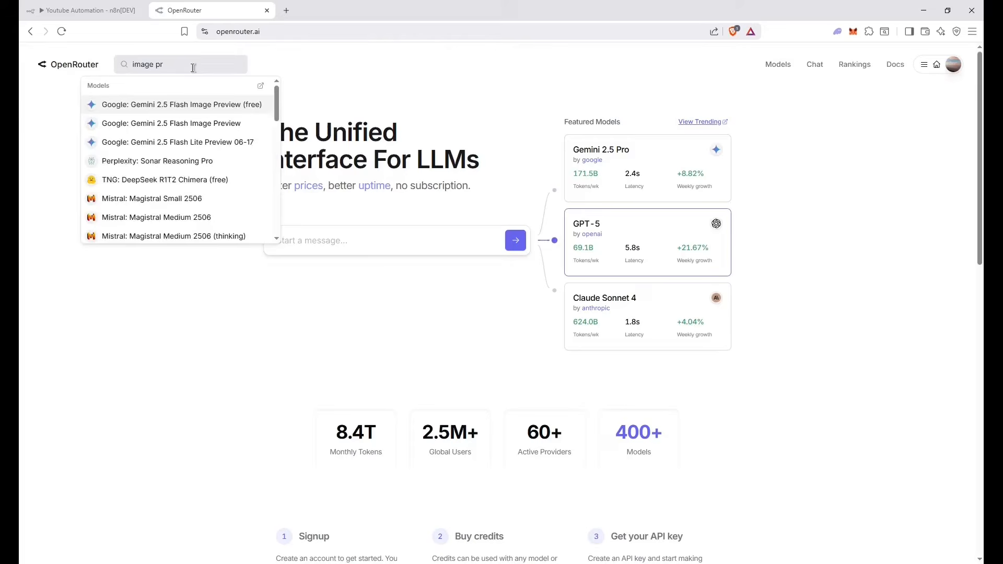
pyautogui.click(211, 120)
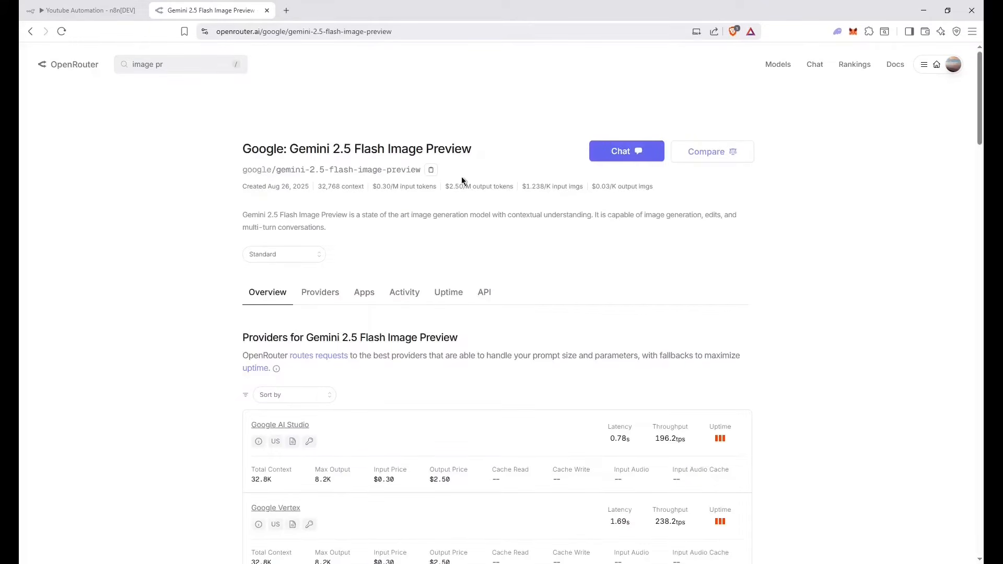
# Show the curl sample in the model's API section, check its API key placeholder and copy the sample code
pyautogui.click(485, 293)
pyautogui.scroll(-3, 520, 255)
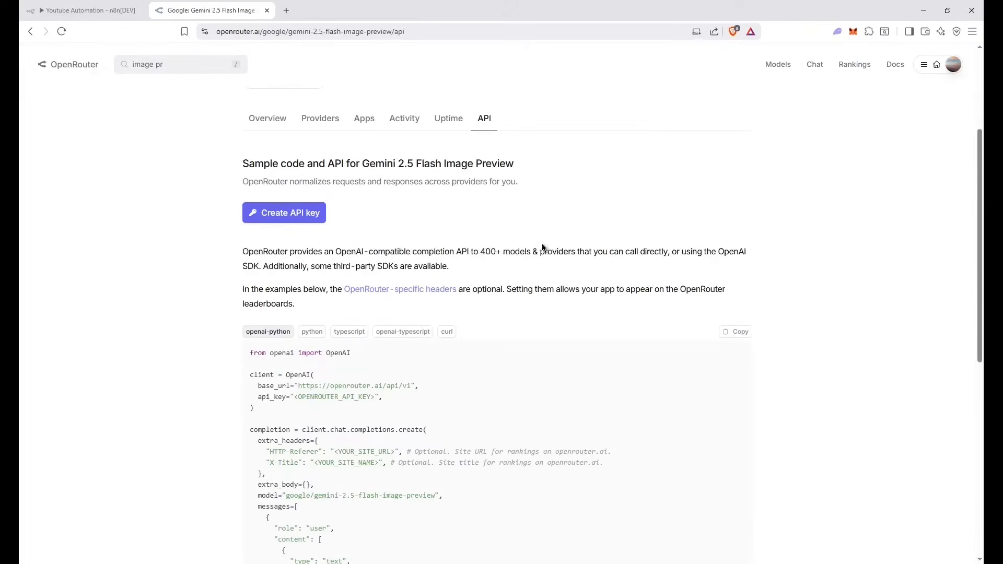
pyautogui.click(447, 333)
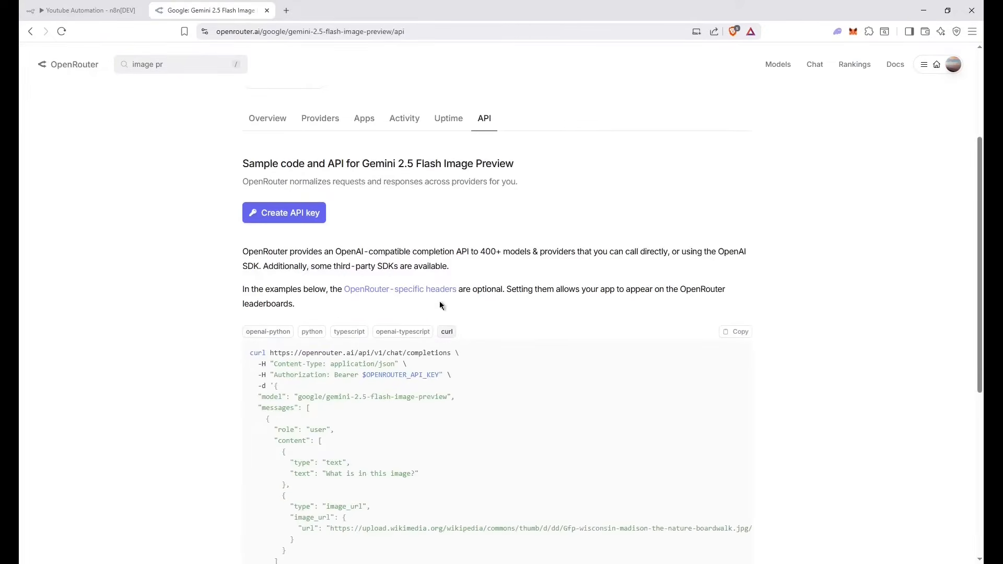
pyautogui.scroll(-2, 446, 318)
pyautogui.moveTo(439, 290); pyautogui.dragTo(374, 286)
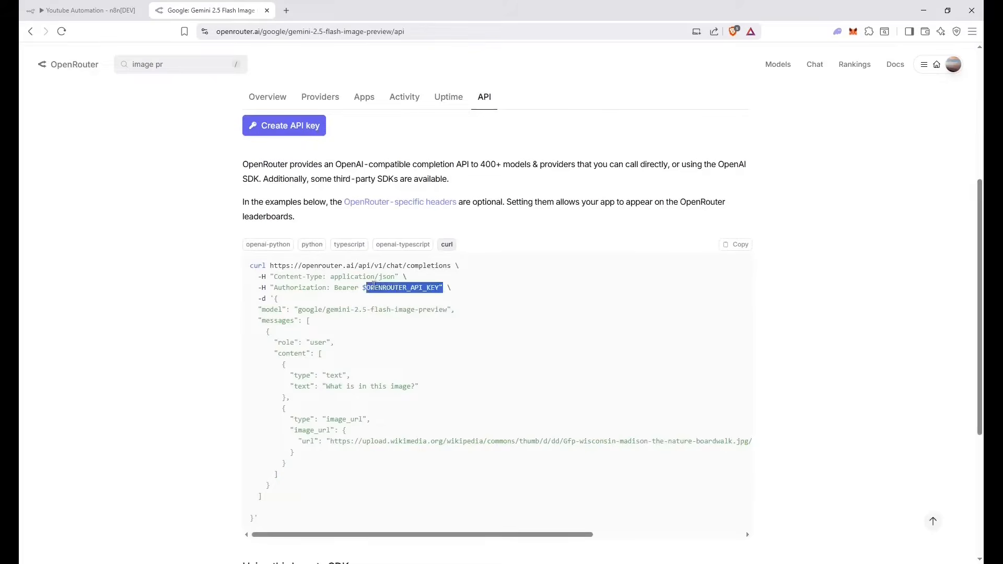
pyautogui.click(428, 287)
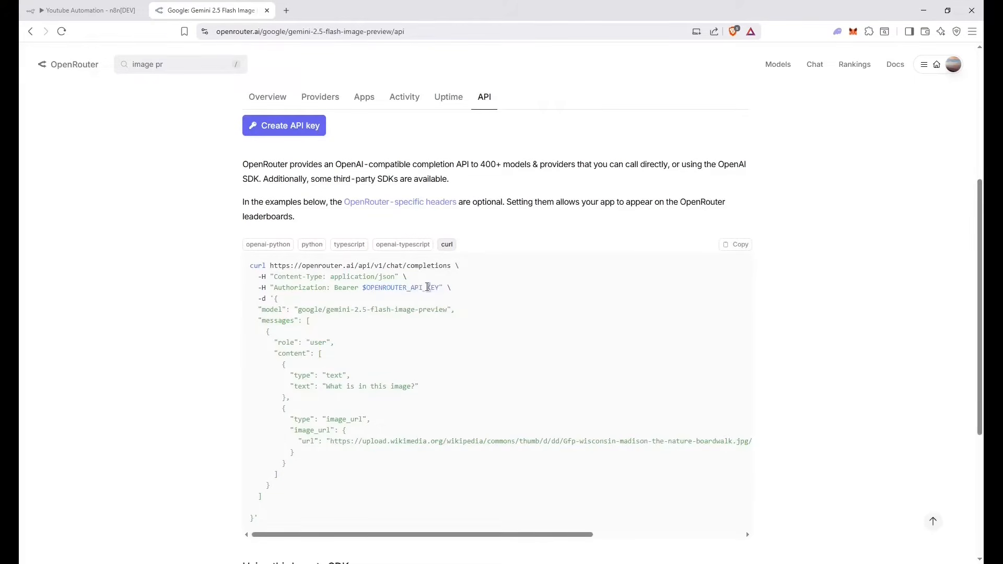
pyautogui.click(738, 244)
# Switch back to the n8n workflow, view the HTTP Request node's cURL import dialog and close it without importing
pyautogui.click(84, 10)
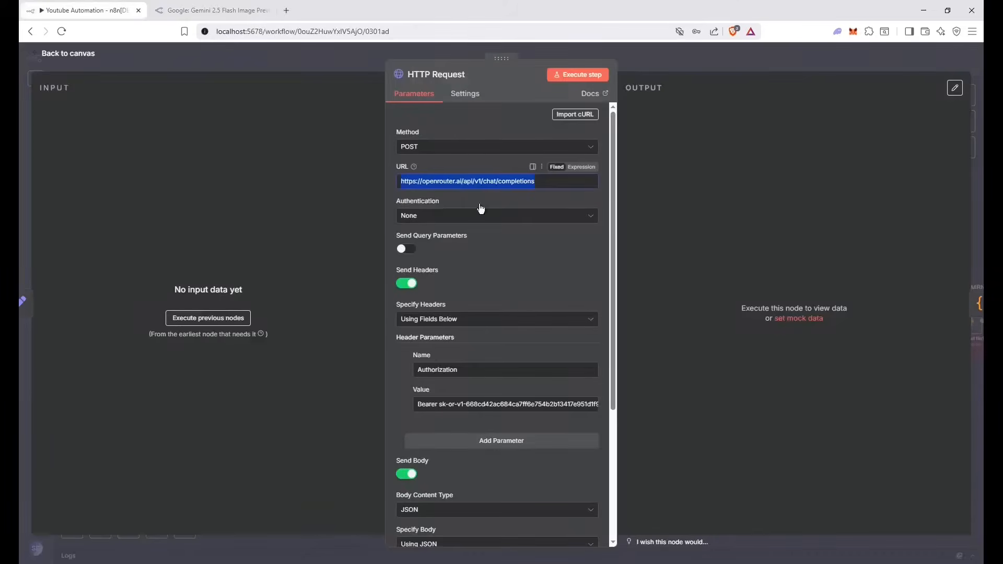
pyautogui.click(591, 116)
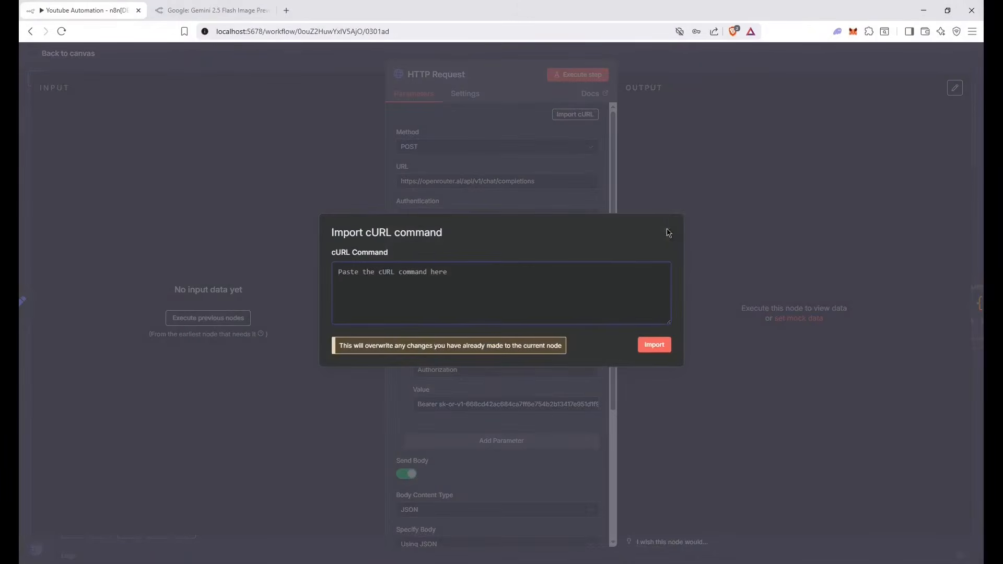
pyautogui.click(668, 233)
# Review the HTTP Request node's URL, headers and body settings, and open its JSON body in the expanded expression editor
pyautogui.scroll(-4, 522, 217)
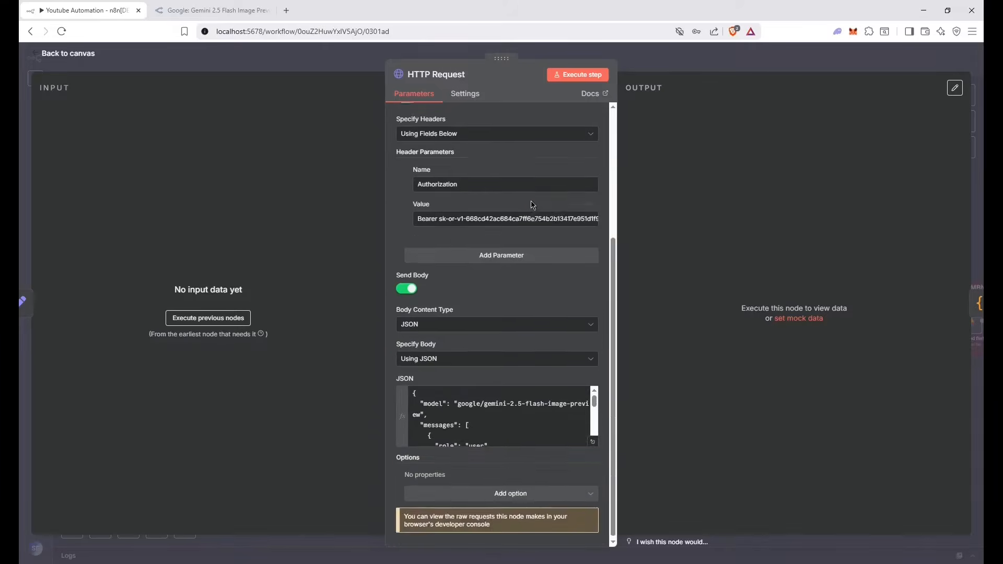
pyautogui.scroll(3, 535, 230)
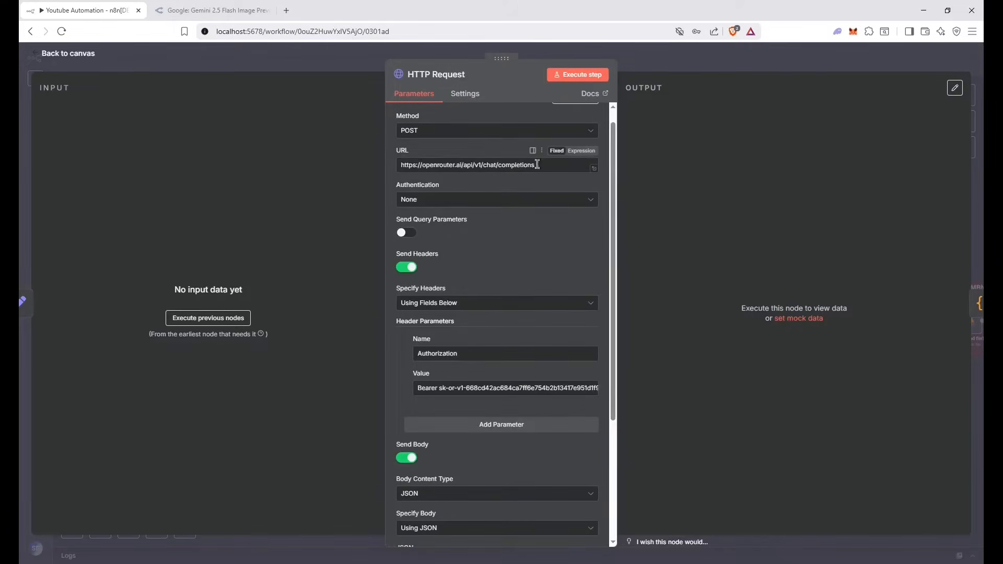
pyautogui.scroll(1, 540, 201)
pyautogui.scroll(-4, 552, 365)
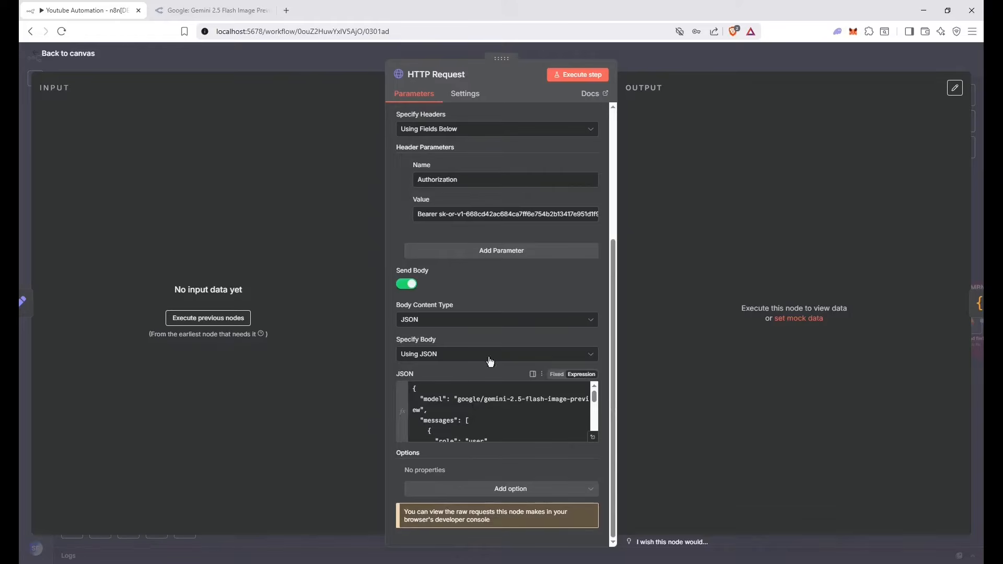
pyautogui.click(530, 409)
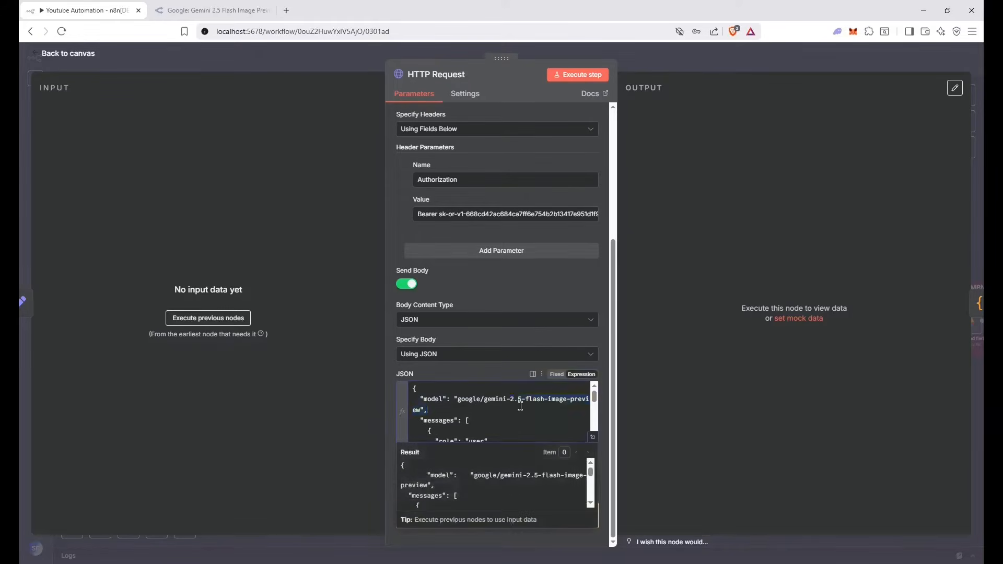
pyautogui.click(593, 438)
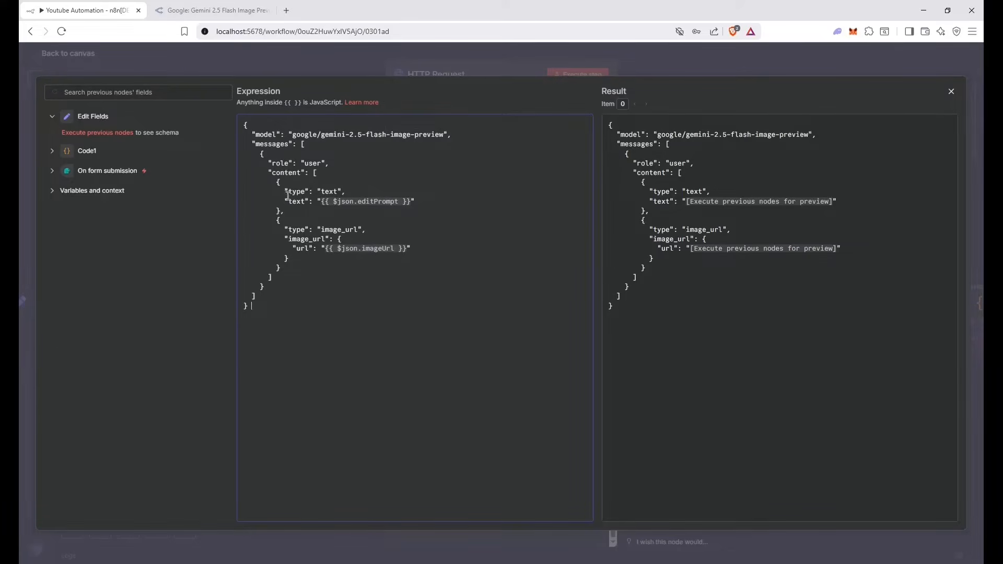
# Examine the {{ $json.editPrompt }} and {{ $json.imageUrl }} expressions in the JSON body, undo any accidental edit and close the expression editor
pyautogui.moveTo(321, 202); pyautogui.dragTo(413, 202)
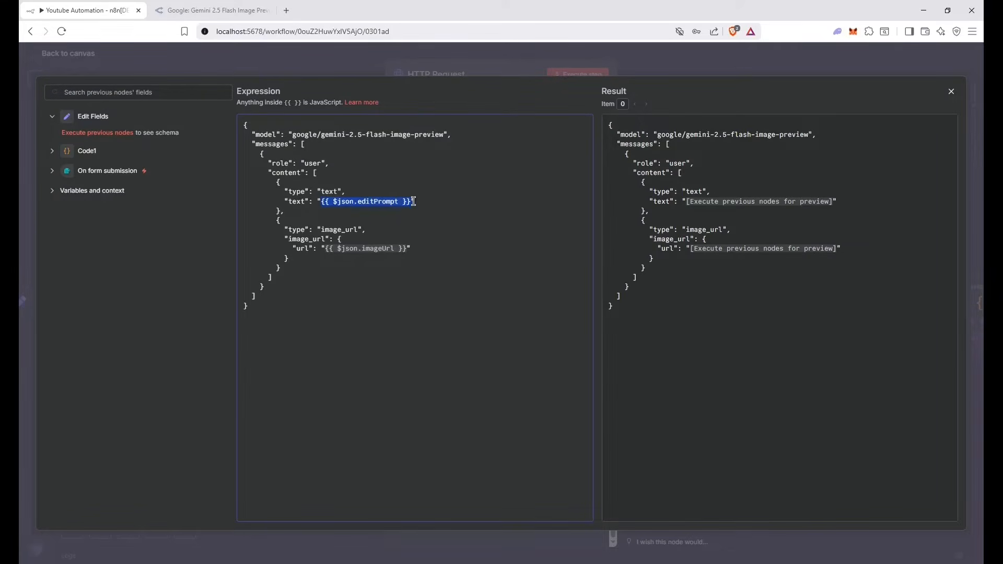
pyautogui.moveTo(365, 249); pyautogui.dragTo(330, 248)
pyautogui.doubleClick(405, 249)
pyautogui.hotkey('ctrl', 'z')
pyautogui.moveTo(378, 195); pyautogui.dragTo(328, 202)
pyautogui.click(438, 198)
pyautogui.click(469, 259)
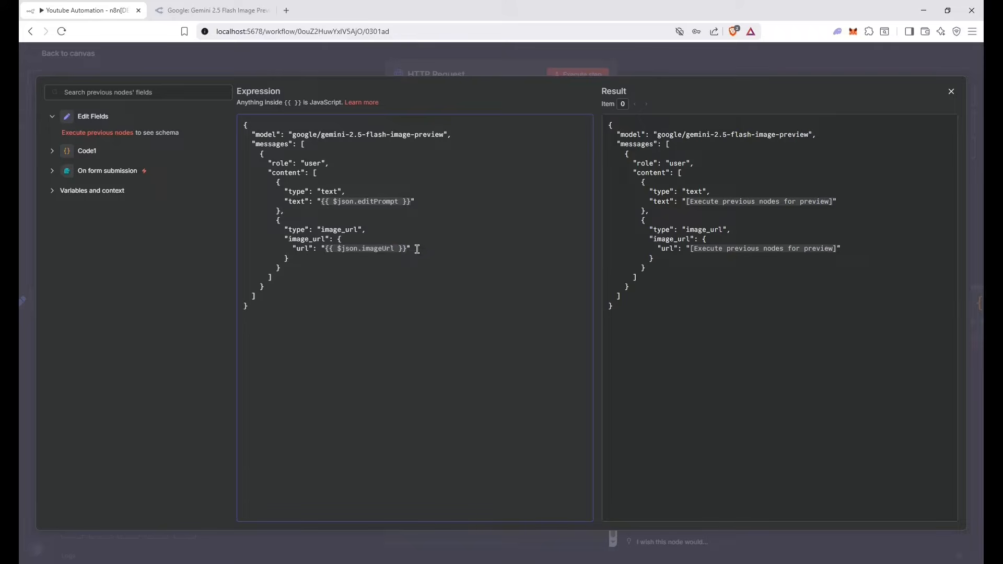
pyautogui.moveTo(339, 248); pyautogui.dragTo(323, 249)
pyautogui.click(348, 49)
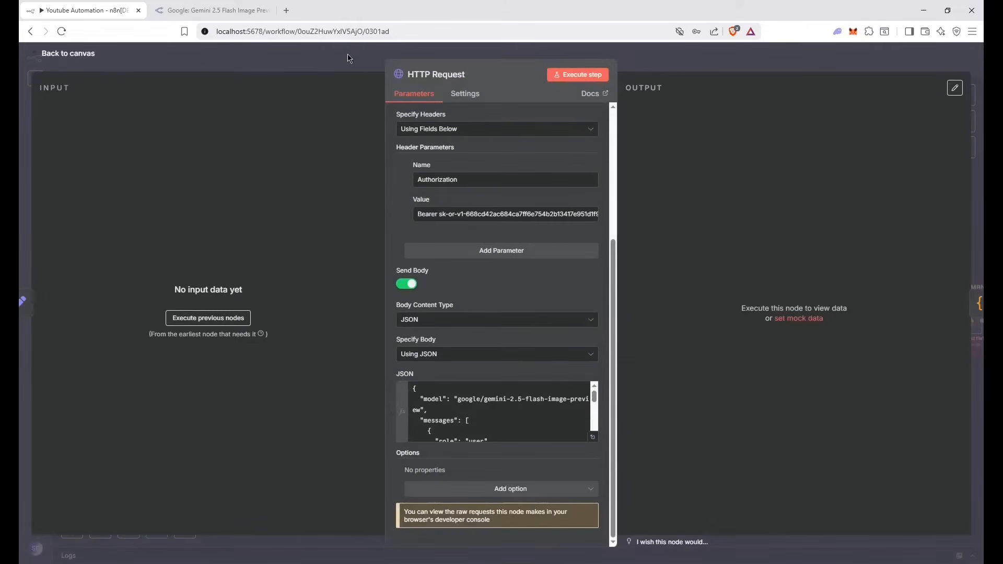
# Inspect the bearer token value of the Authorization header in the HTTP Request node
pyautogui.scroll(2, 483, 178)
pyautogui.moveTo(439, 303); pyautogui.dragTo(614, 303)
pyautogui.click(266, 177)
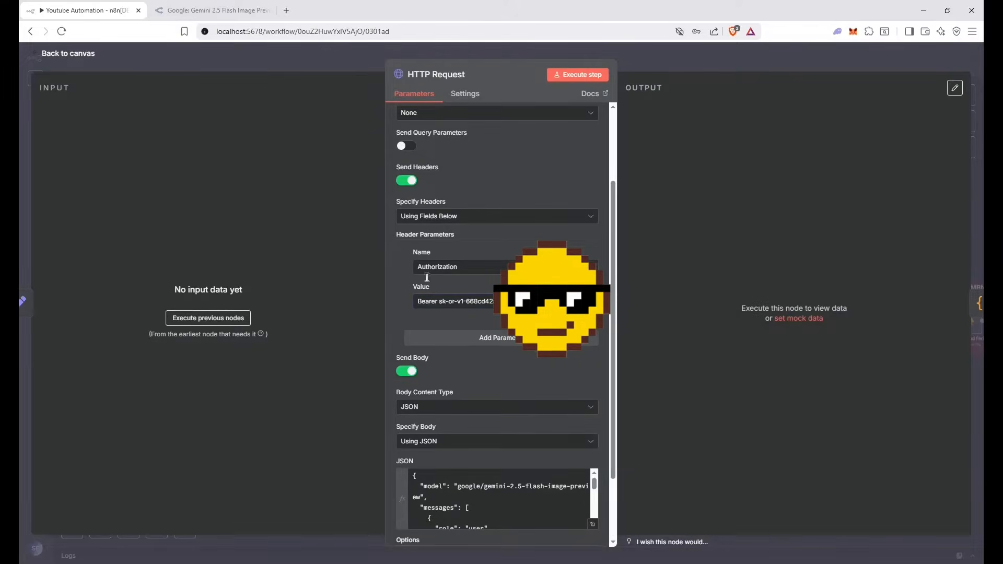
# Switch to OpenRouter, open the API Keys settings page and look at the options of the existing key
pyautogui.click(237, 7)
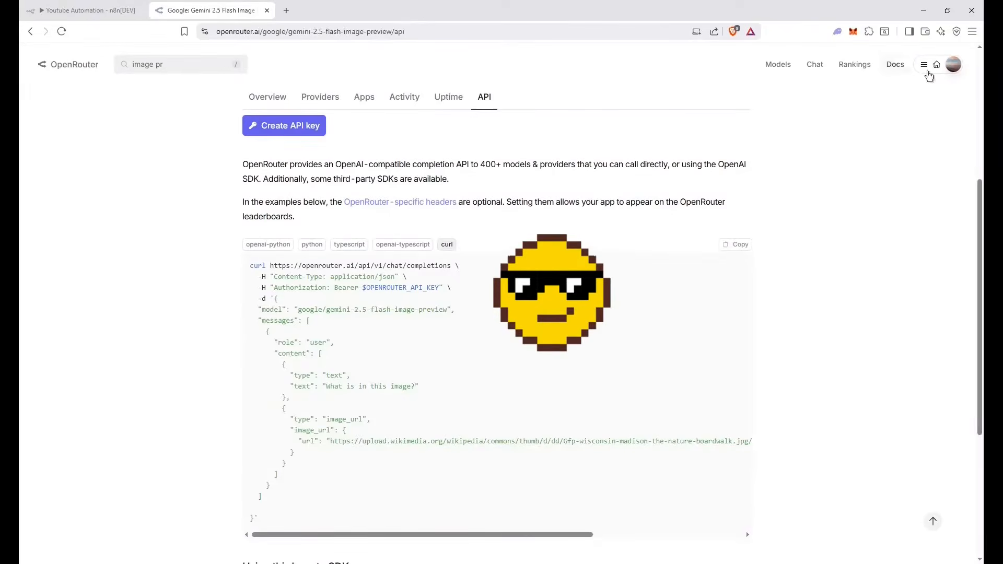
pyautogui.moveTo(929, 76)
pyautogui.click(928, 113)
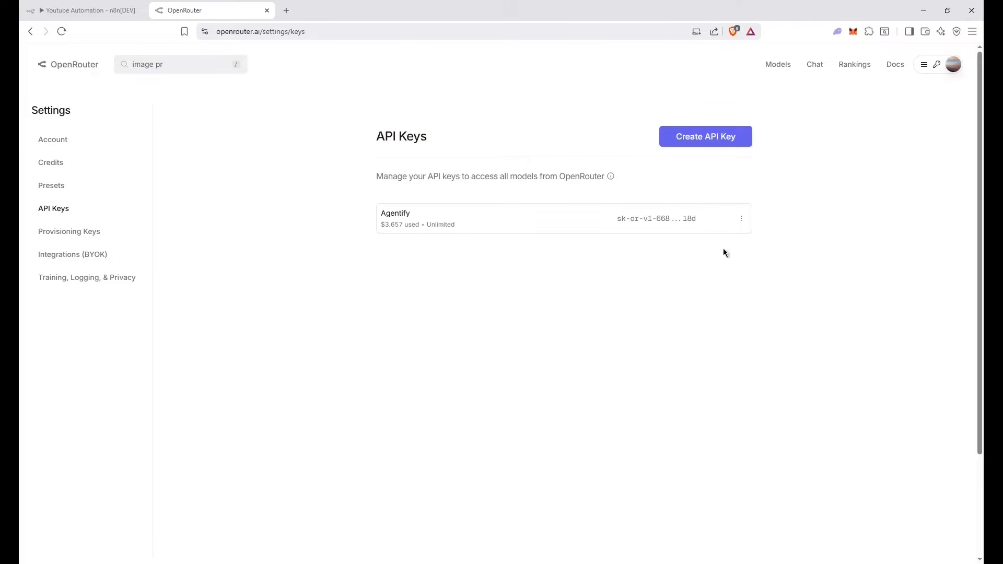
pyautogui.click(740, 220)
pyautogui.click(569, 174)
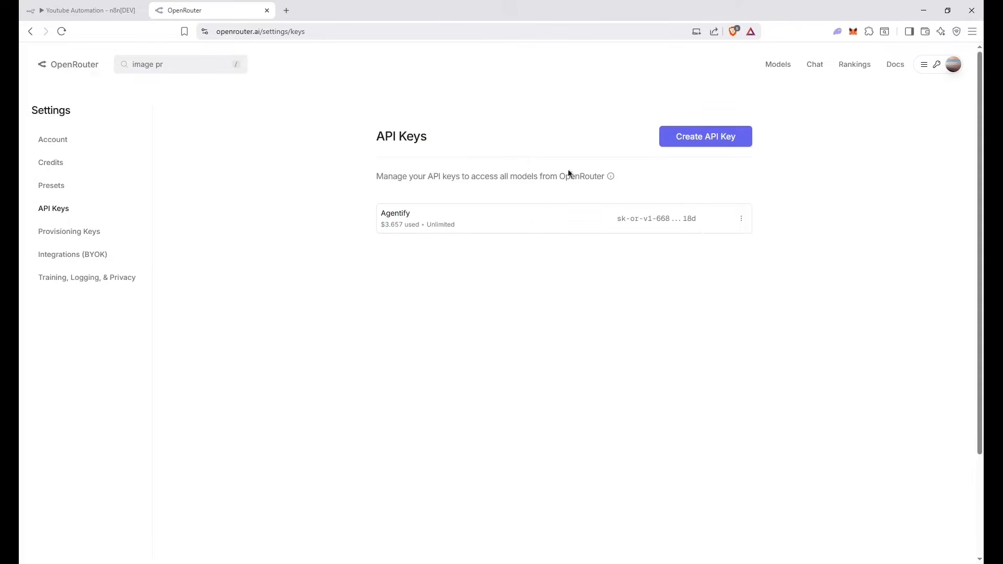
# Switch back to n8n, close the HTTP Request node, and briefly view the Code node before returning to the canvas
pyautogui.click(94, 4)
pyautogui.click(229, 62)
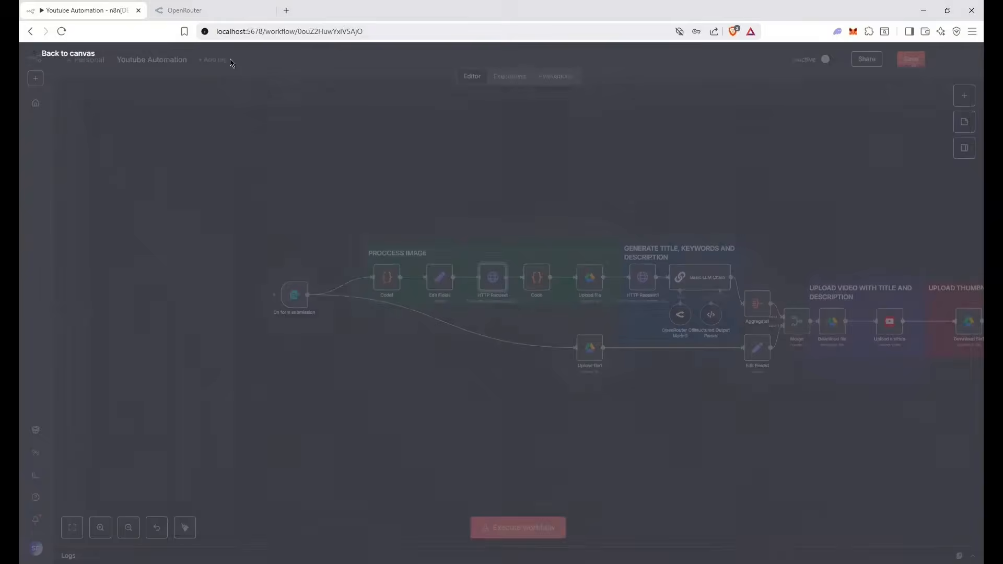
pyautogui.doubleClick(536, 276)
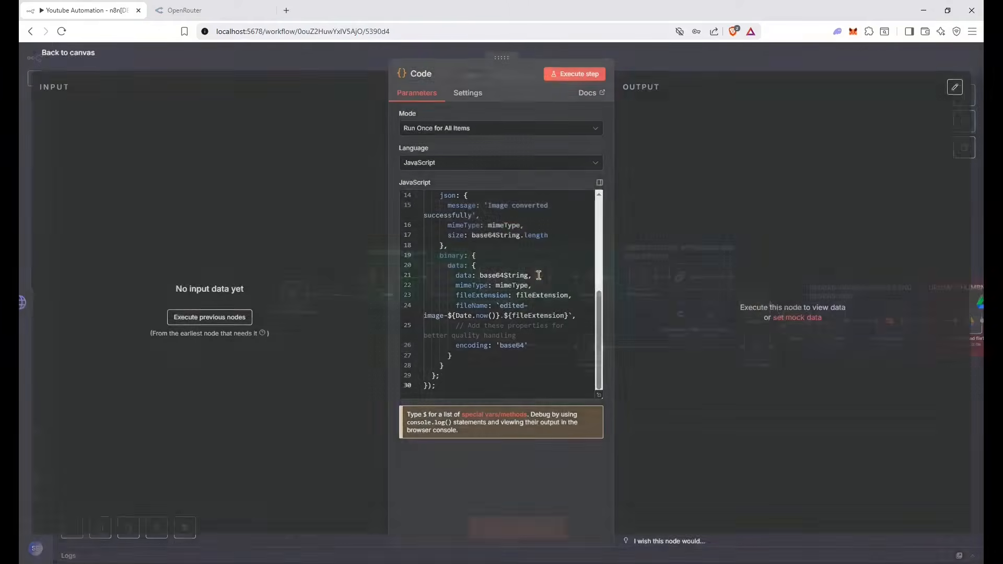
pyautogui.press('Escape')
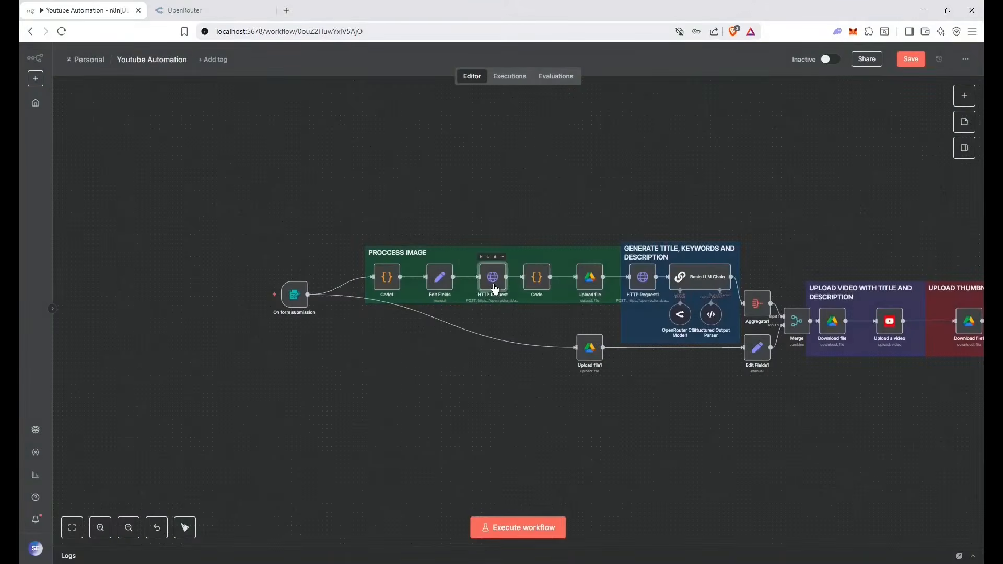
# Reopen the HTTP Request node, look over its header and JSON body settings and return to the canvas
pyautogui.doubleClick(492, 282)
pyautogui.scroll(-3, 596, 313)
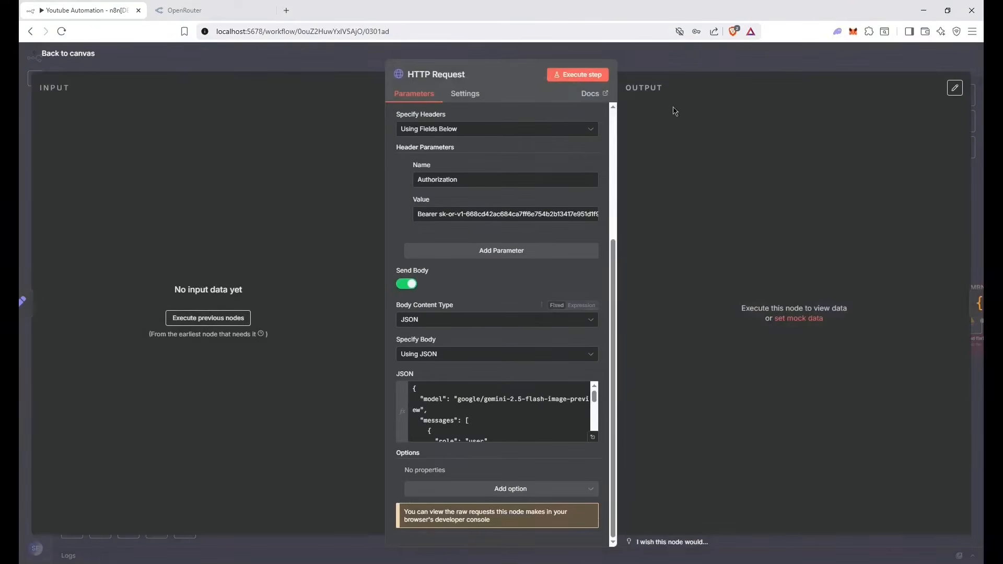
pyautogui.click(672, 52)
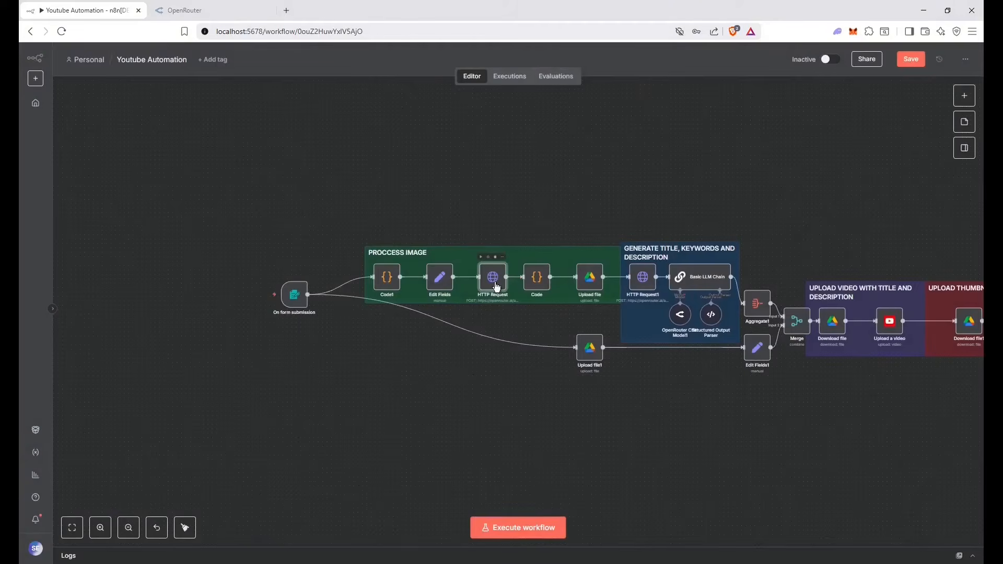
# Open the Edit Fields node, recheck the thumbnail prompt in editPrompt with its result preview and return to the canvas
pyautogui.doubleClick(440, 280)
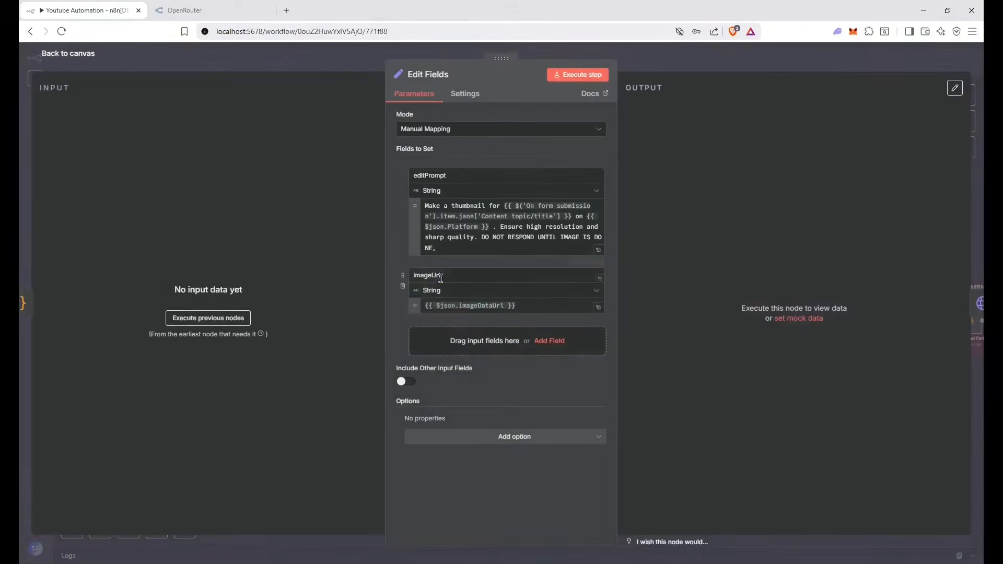
pyautogui.click(479, 238)
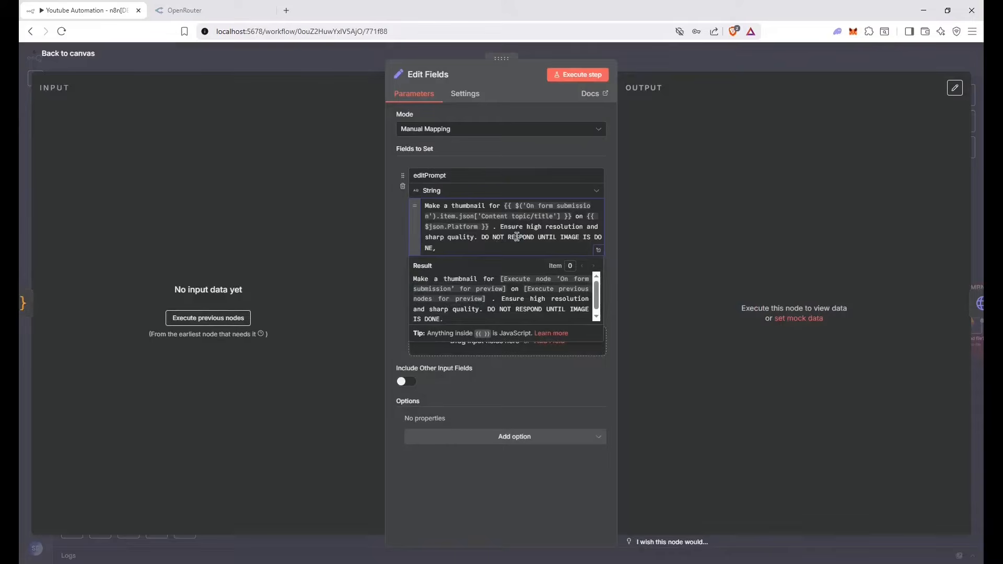
pyautogui.click(663, 64)
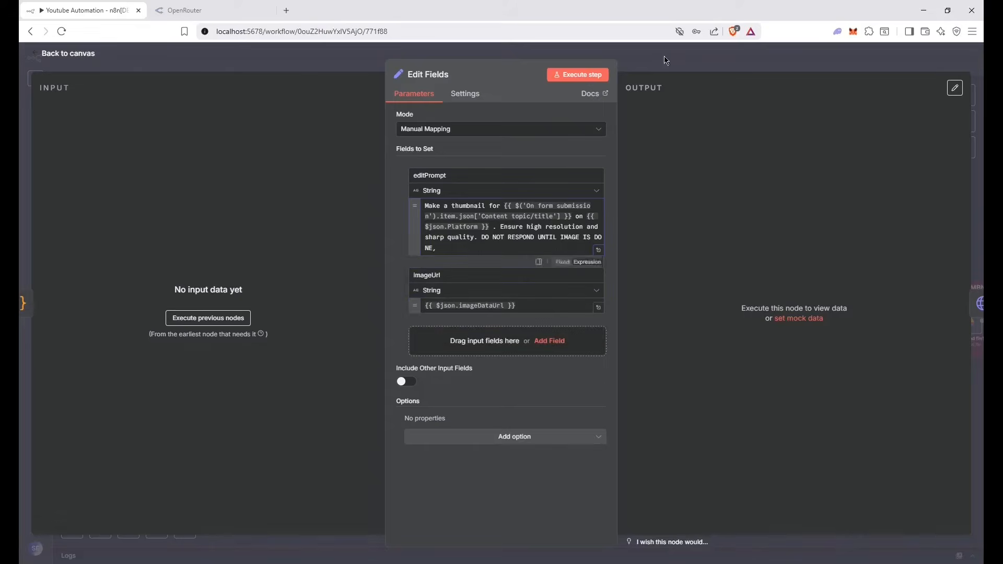
pyautogui.click(666, 62)
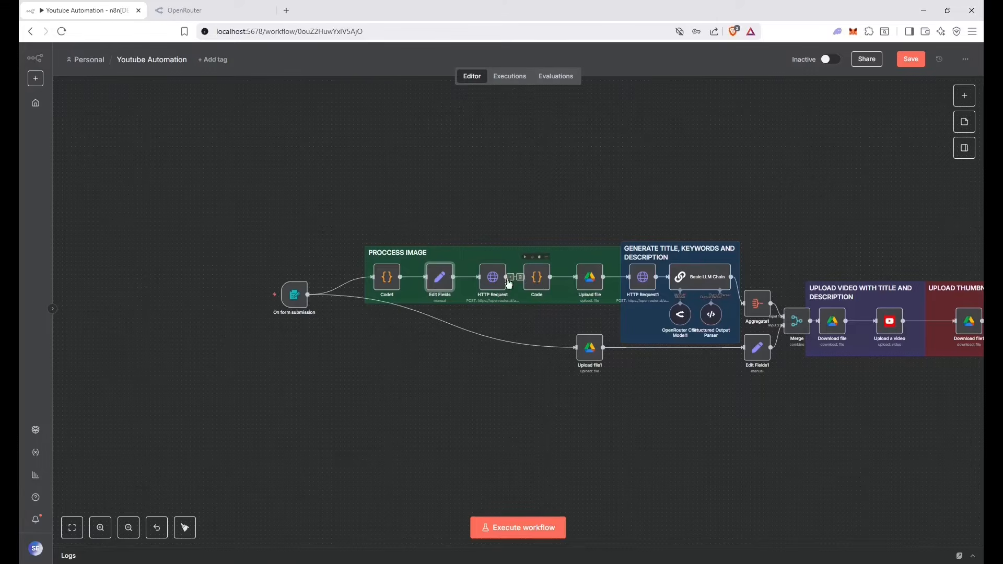
# Look over the JavaScript in the Code node and the Google Drive settings of the Upload file node, returning to the canvas
pyautogui.doubleClick(538, 278)
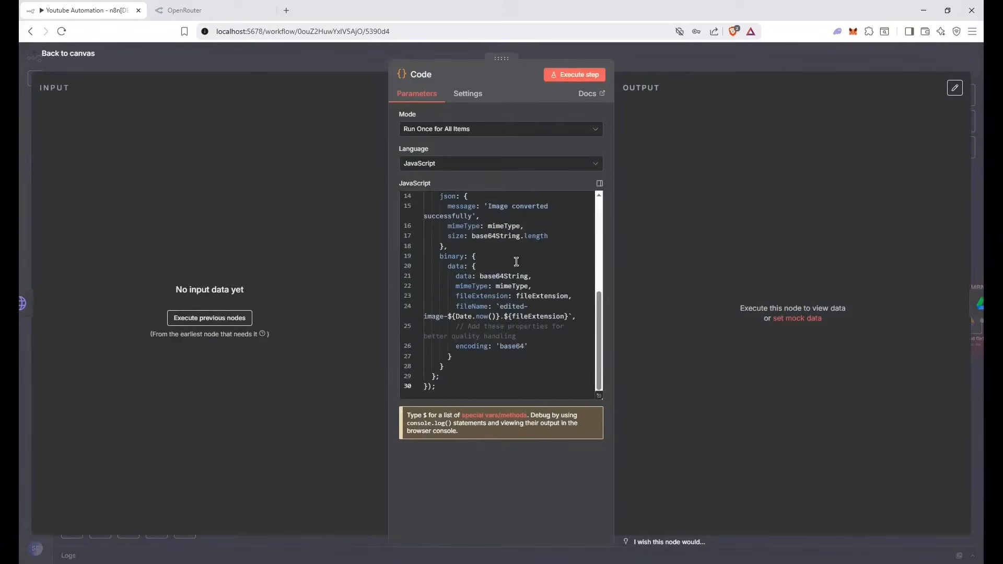
pyautogui.scroll(3, 552, 252)
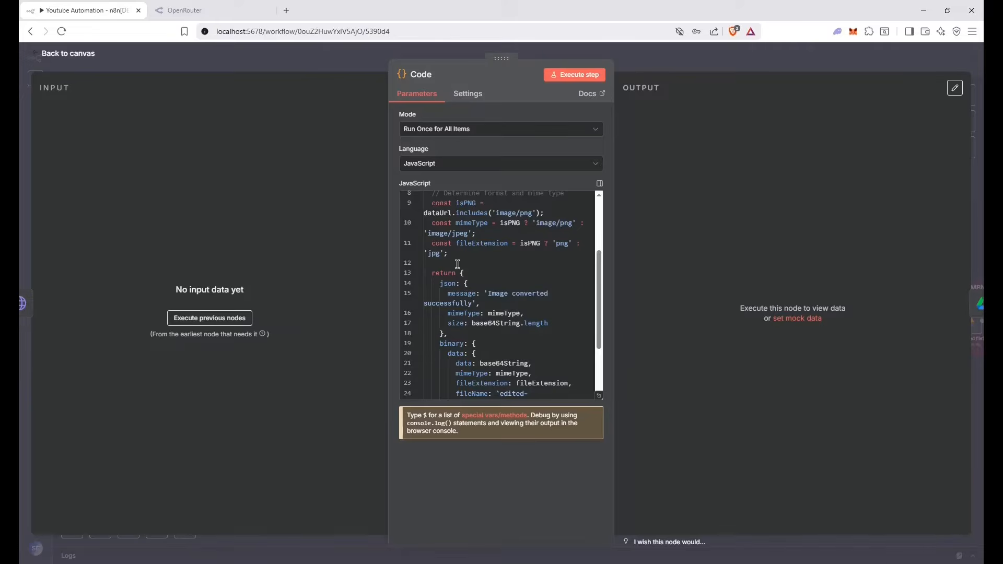
pyautogui.scroll(3, 446, 246)
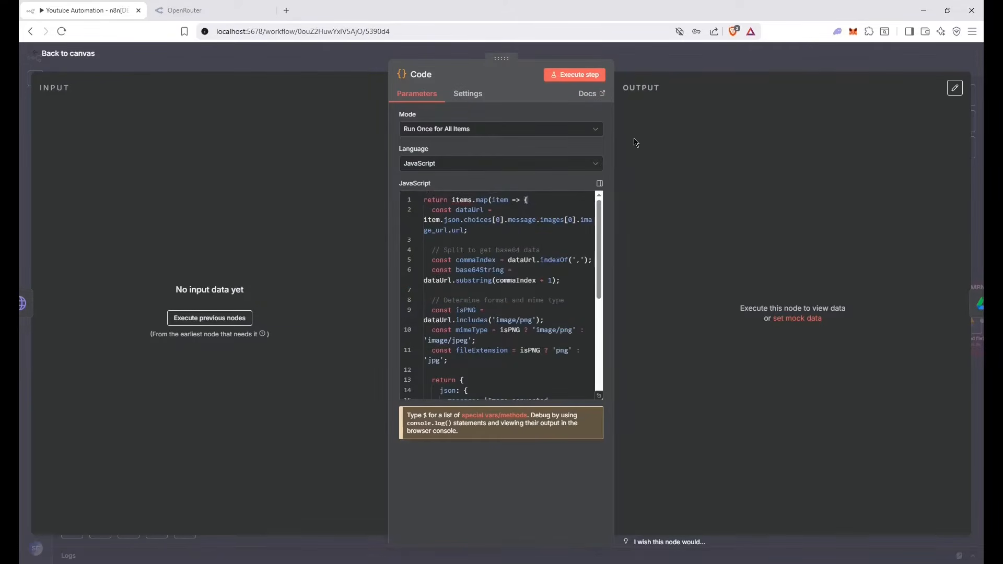
pyautogui.click(662, 75)
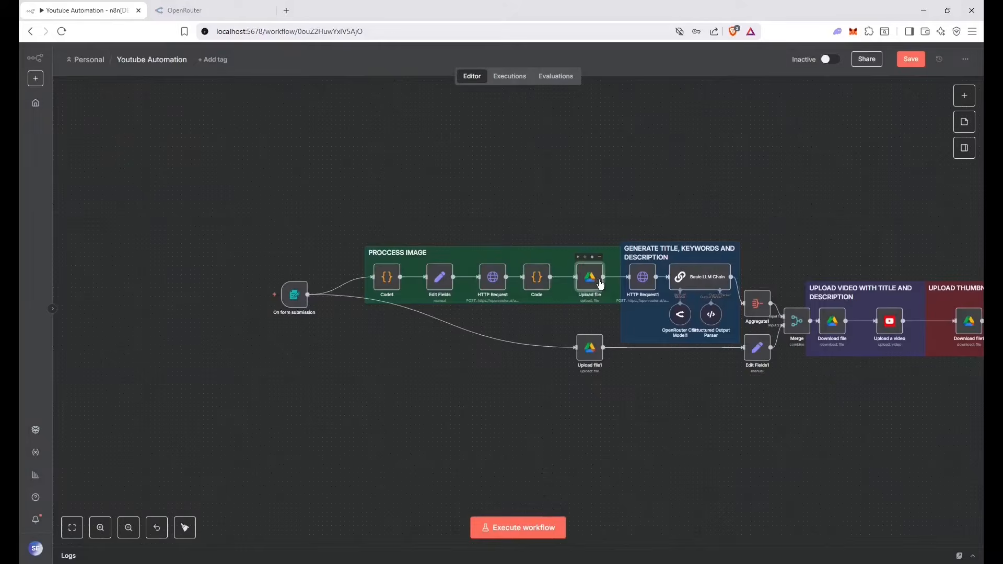
pyautogui.doubleClick(600, 284)
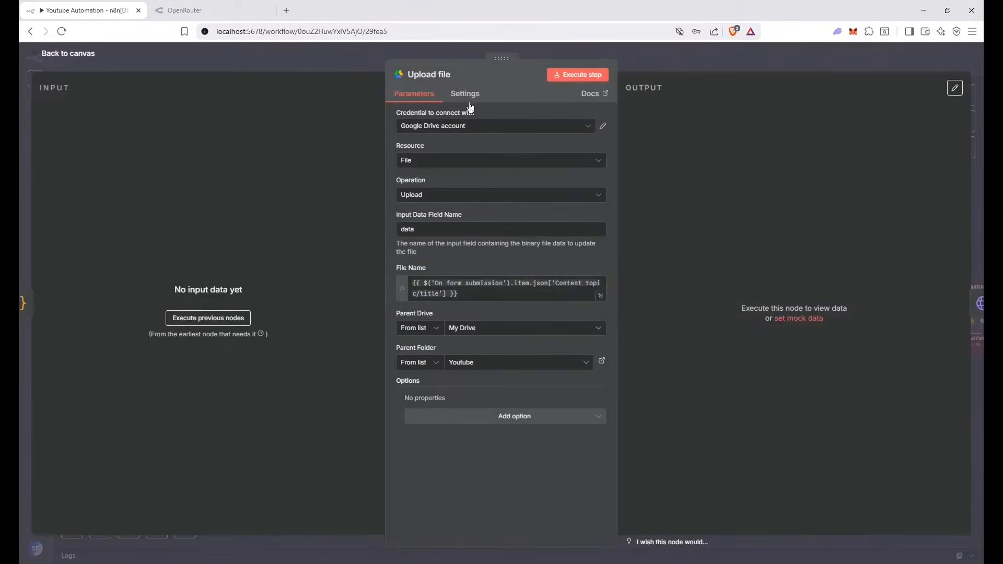
pyautogui.click(691, 57)
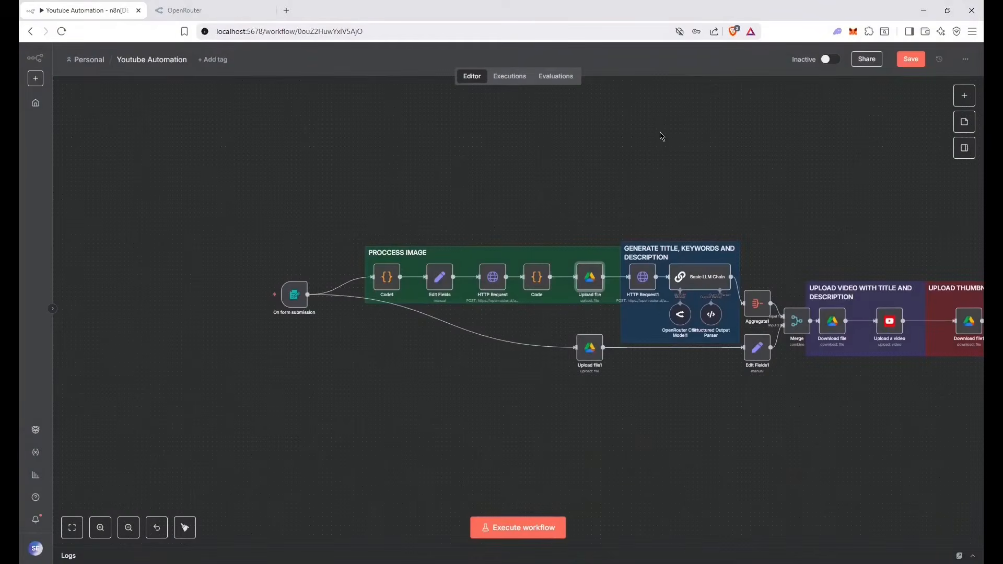
# View the HTTP Request1 node, switch to OpenRouter to open the Gemini 2.5 Flash Image Preview page, and return to the n8n canvas
pyautogui.moveTo(694, 168); pyautogui.dragTo(608, 174)
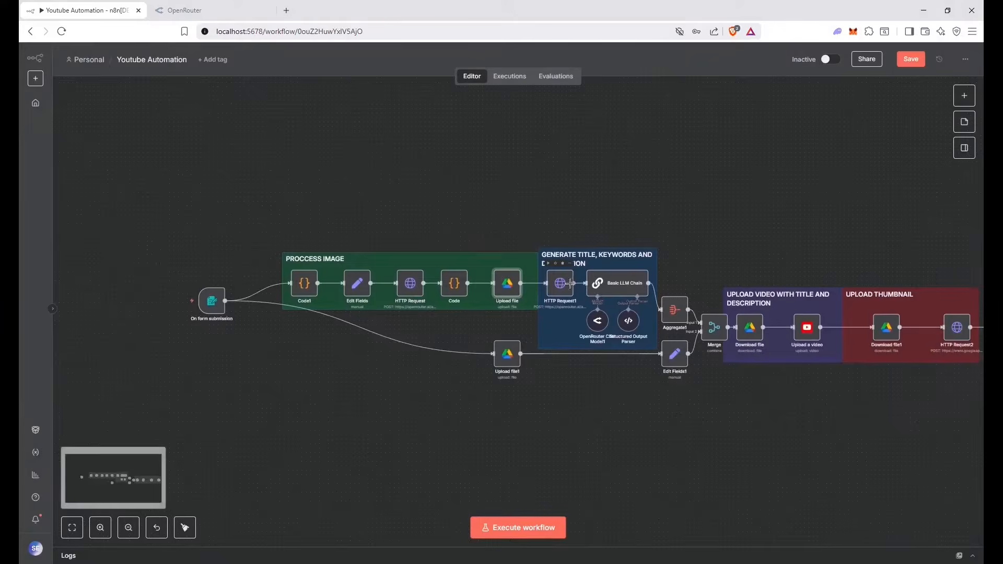
pyautogui.click(556, 290)
pyautogui.doubleClick(557, 294)
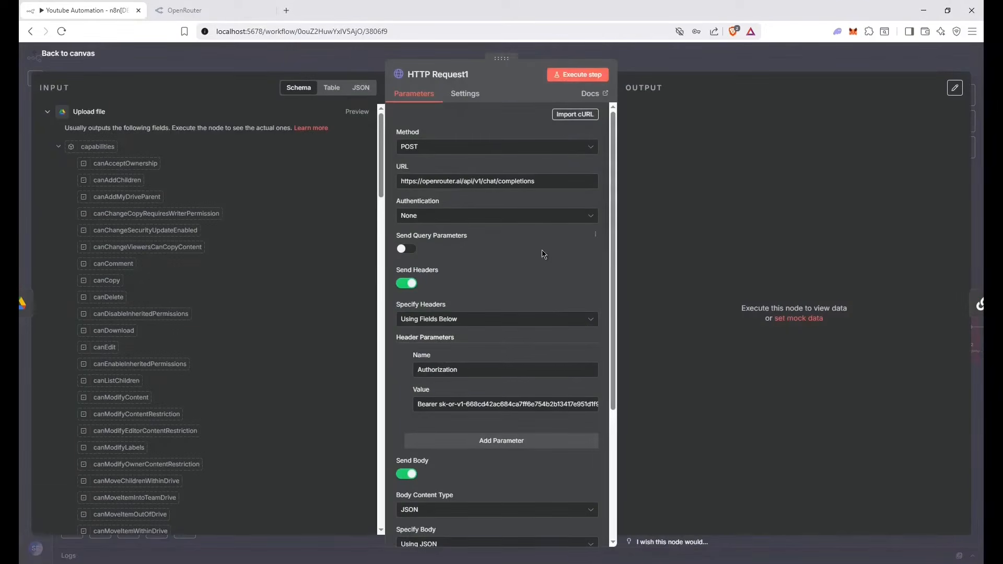
pyautogui.click(193, 8)
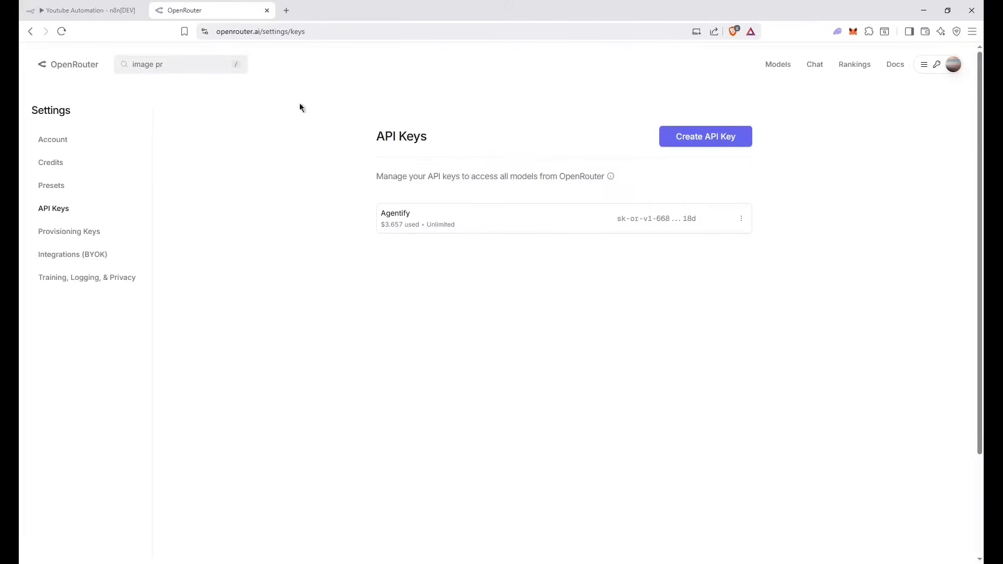
pyautogui.click(159, 120)
pyautogui.click(108, 16)
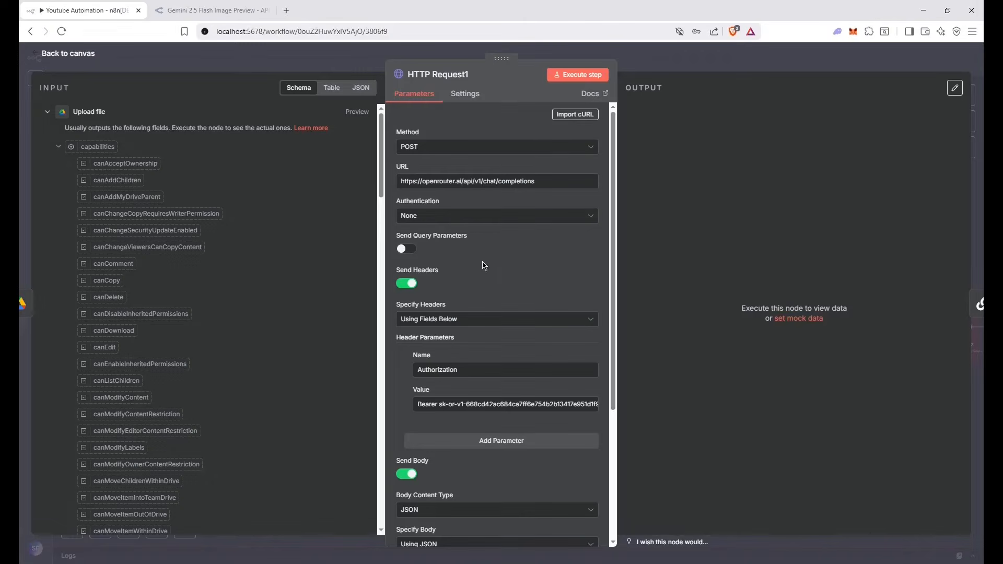
pyautogui.click(680, 55)
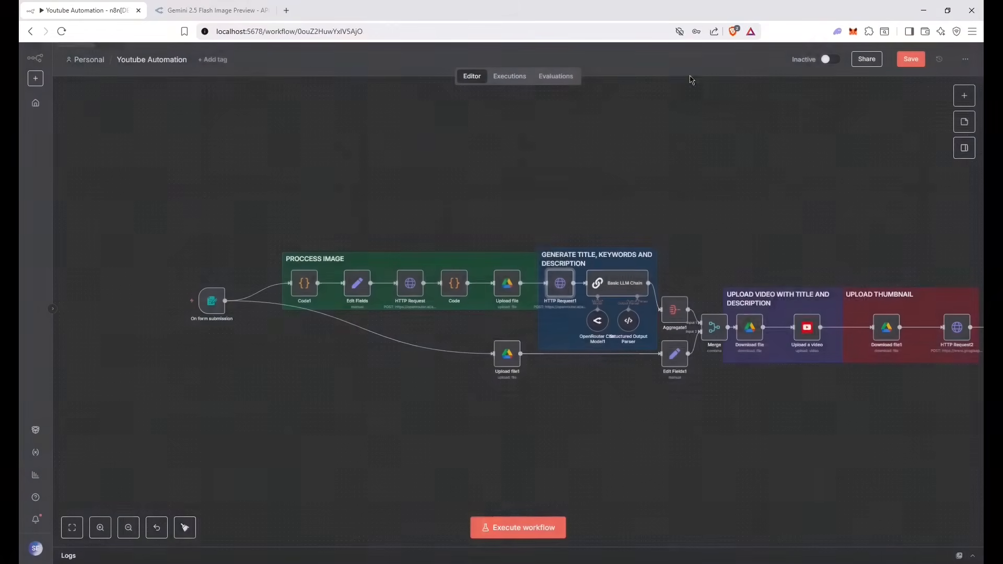
# Reopen the HTTP Request1 node, examine its expanded JSON body and the image URL expression, and return to the canvas
pyautogui.doubleClick(563, 290)
pyautogui.scroll(-5, 586, 390)
pyautogui.scroll(-5, 587, 417)
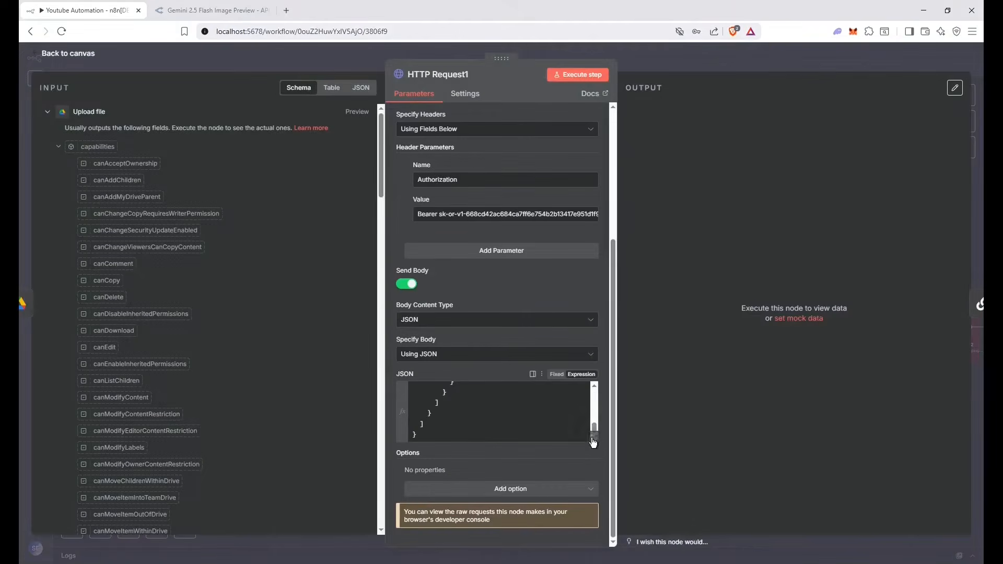
pyautogui.click(592, 436)
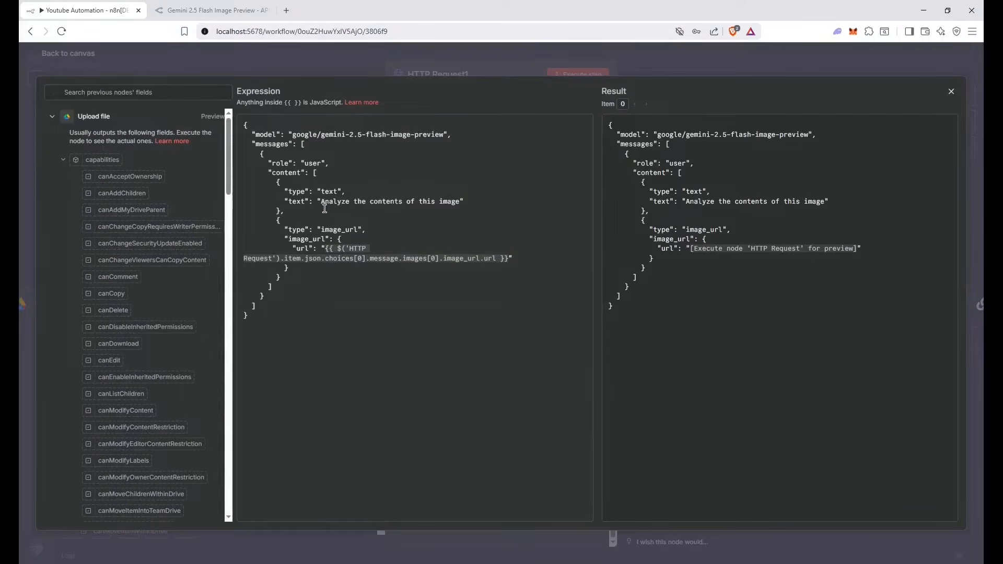
pyautogui.click(382, 211)
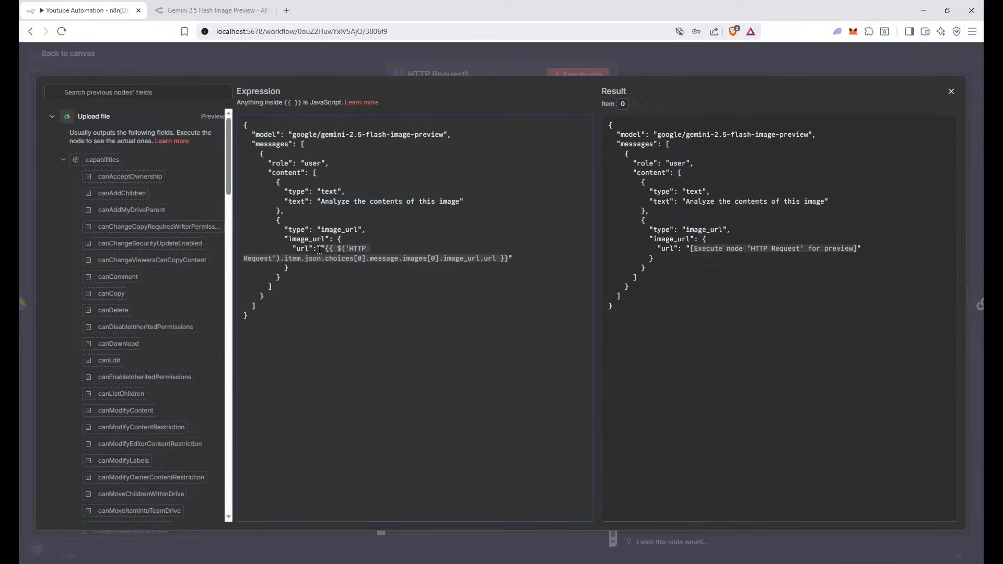
pyautogui.moveTo(321, 250); pyautogui.dragTo(519, 260)
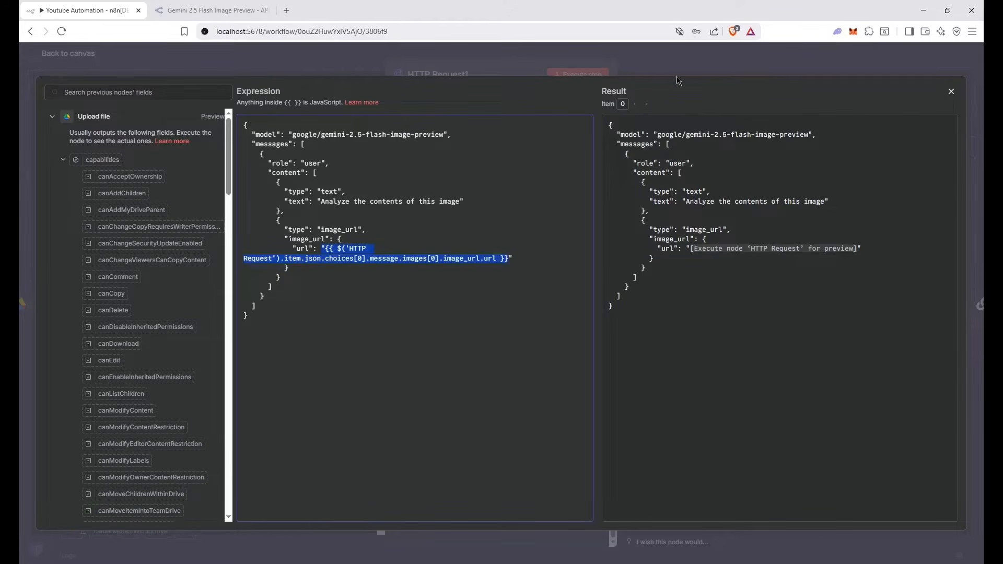
pyautogui.click(686, 63)
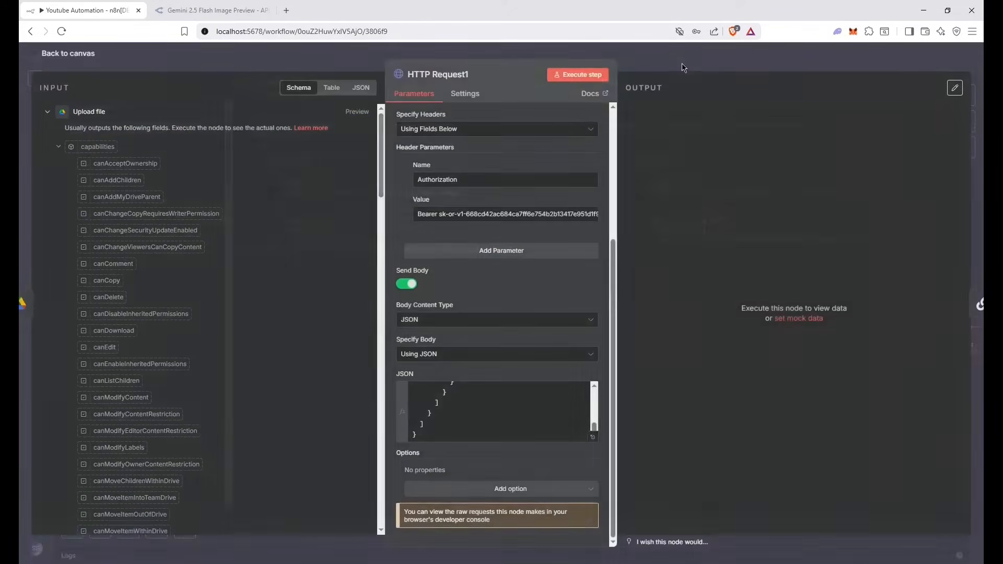
pyautogui.click(686, 64)
# Examine the Basic LLM Chain node's user prompt in the expanded editor, recheck its Content Topic expression and return to the canvas
pyautogui.doubleClick(629, 293)
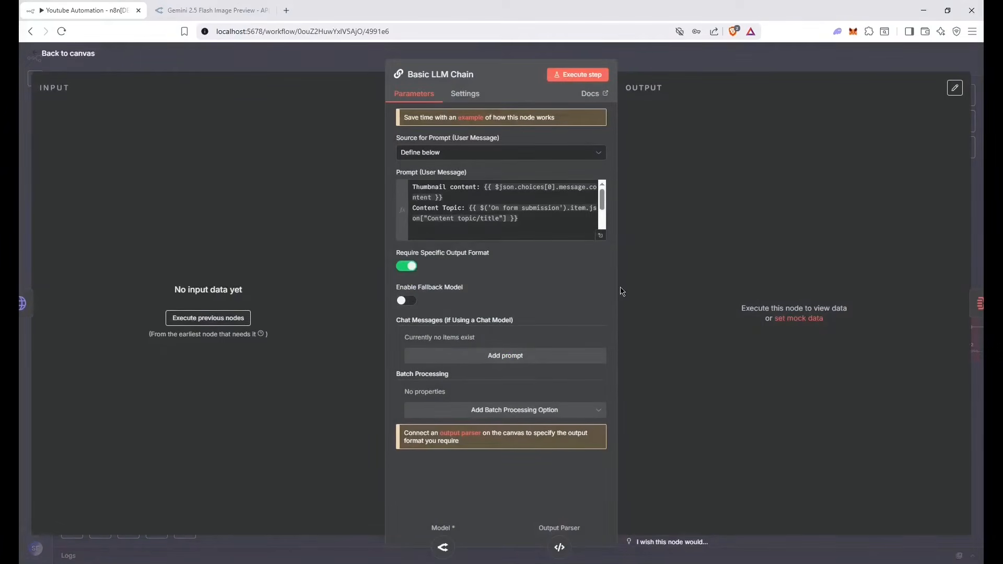
pyautogui.click(600, 235)
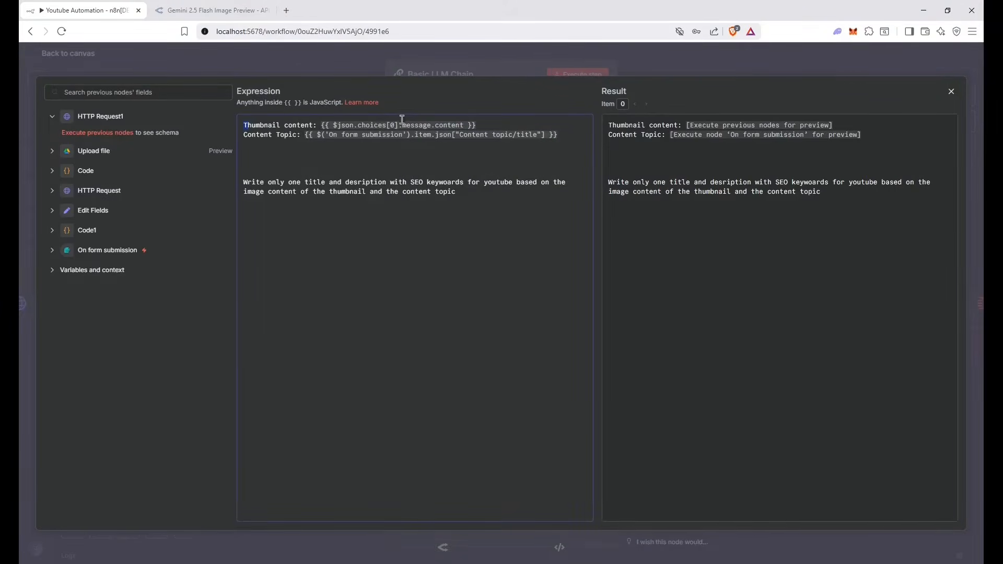
pyautogui.click(260, 69)
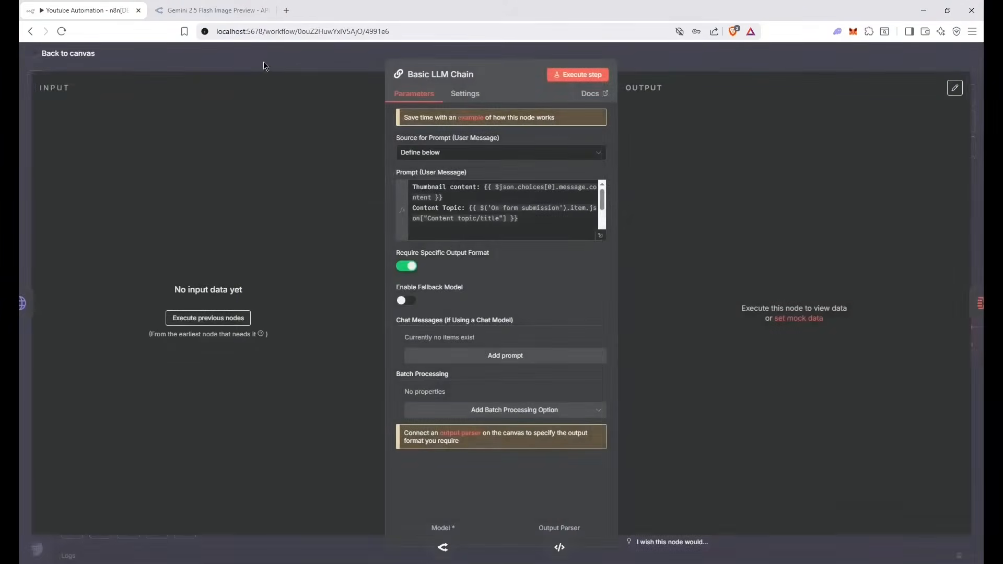
pyautogui.click(264, 62)
pyautogui.doubleClick(603, 285)
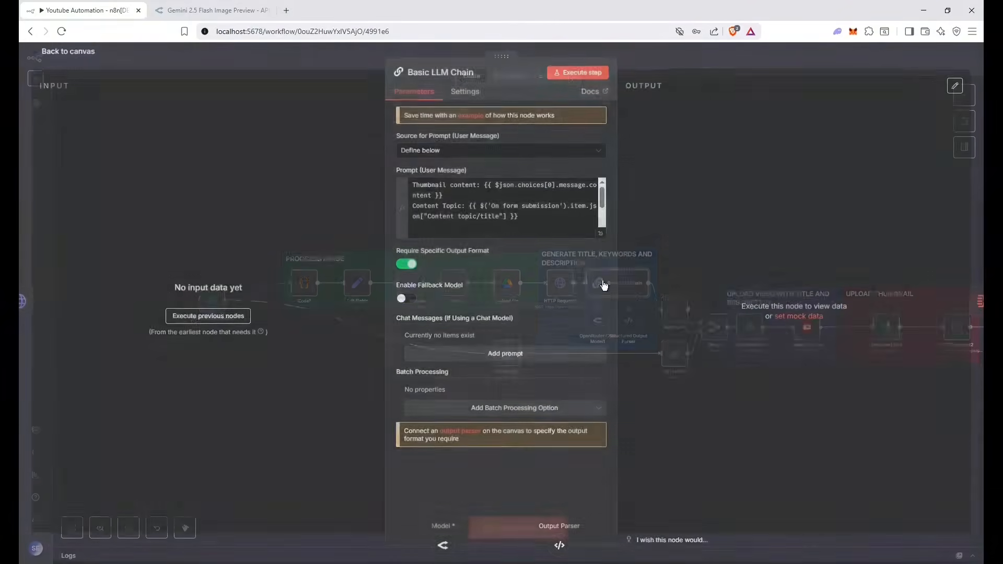
pyautogui.moveTo(534, 222); pyautogui.dragTo(465, 207)
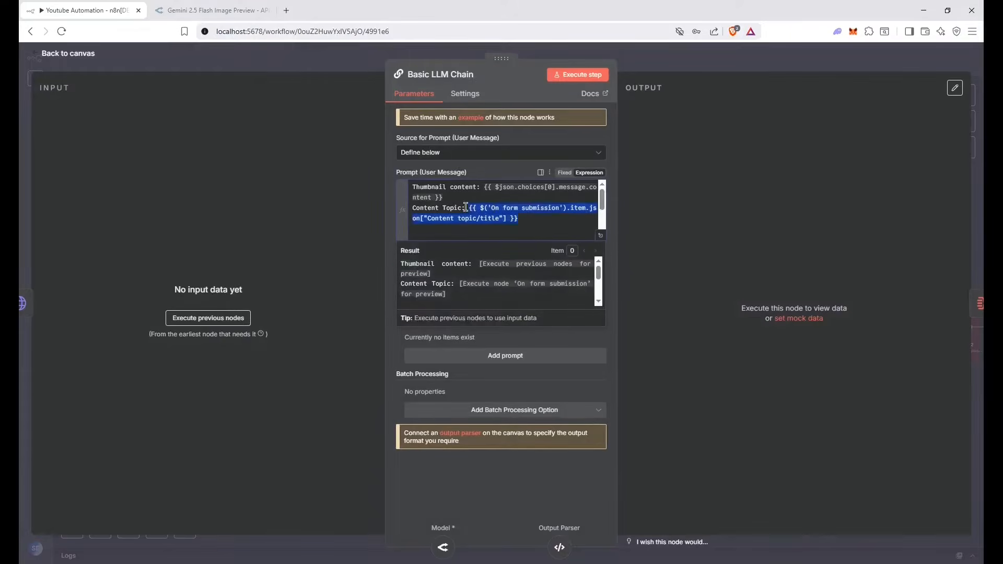
pyautogui.press('Escape')
# Open the Aggregate1 node, check its aggregate mode and output field, and return to the canvas
pyautogui.moveTo(214, 315)
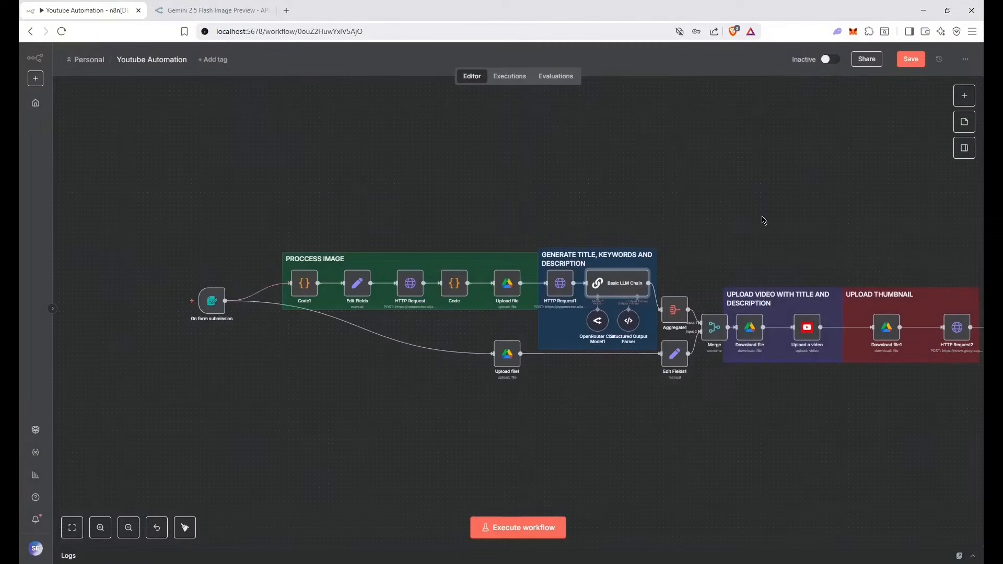
pyautogui.hscroll(3, 674, 168)
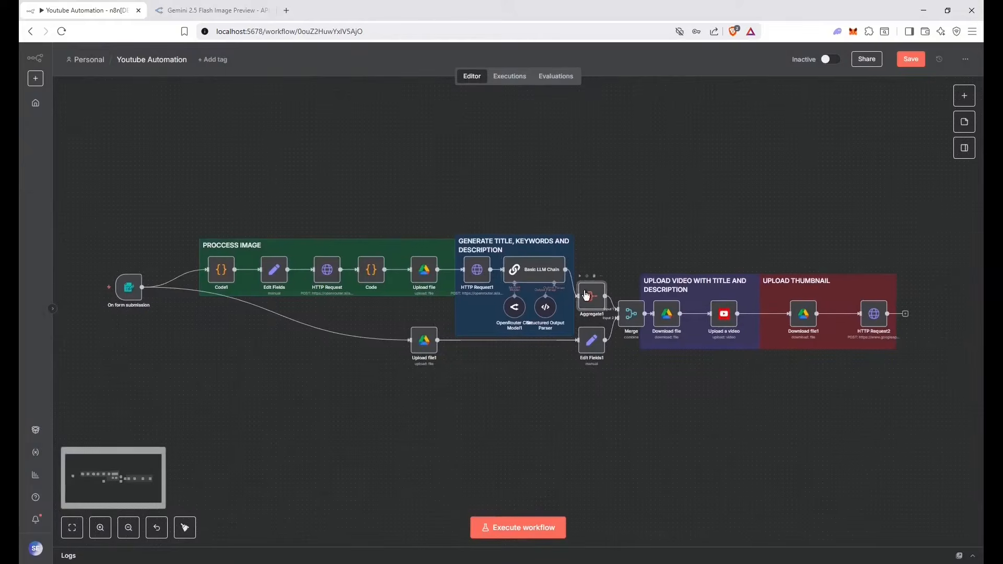
pyautogui.doubleClick(586, 293)
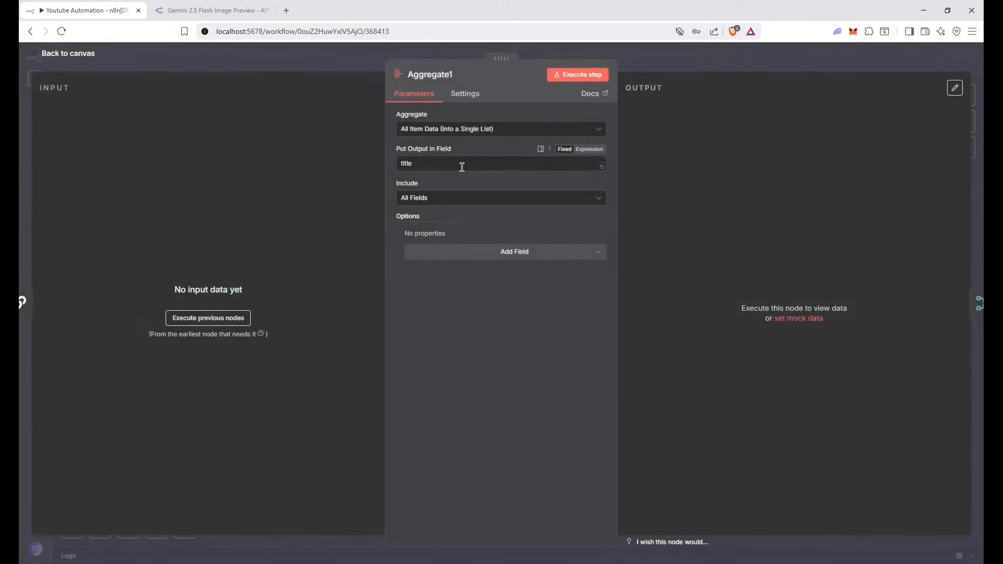
pyautogui.click(697, 68)
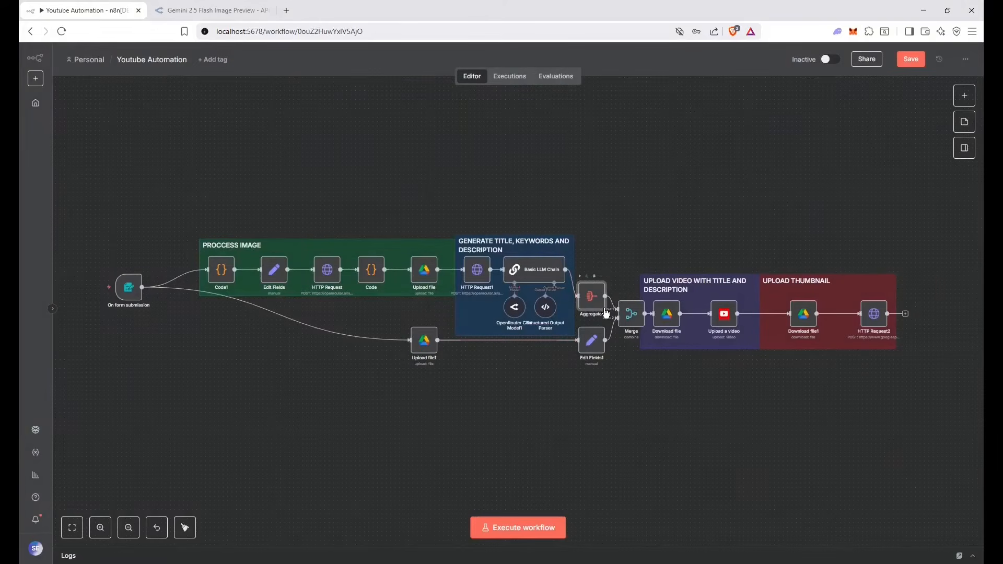
# Inspect the Merge node's mode, Combine By and Number of Inputs settings, recheck them once more and return to the canvas
pyautogui.doubleClick(630, 313)
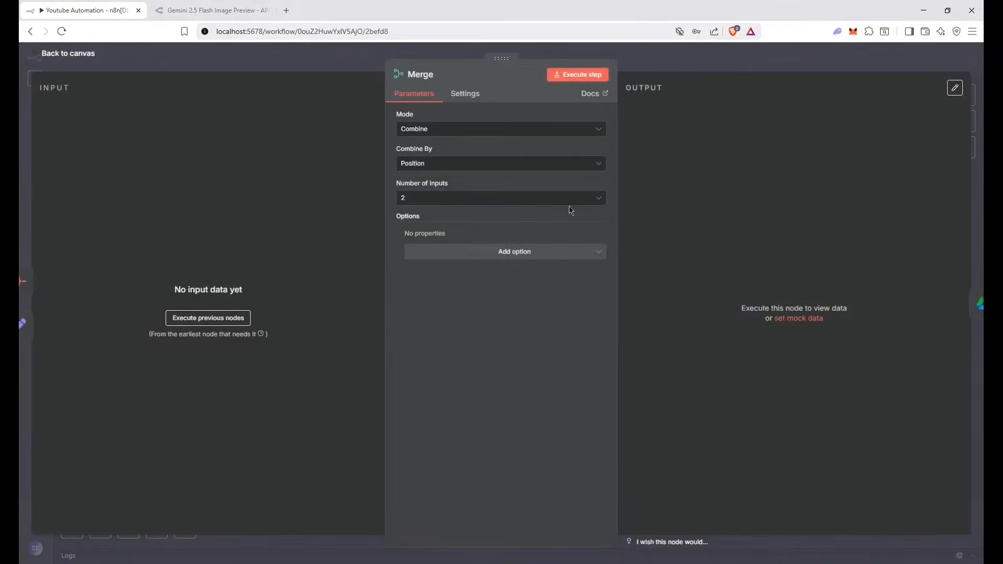
pyautogui.click(508, 132)
pyautogui.click(506, 134)
pyautogui.click(501, 165)
pyautogui.click(501, 165)
pyautogui.click(441, 201)
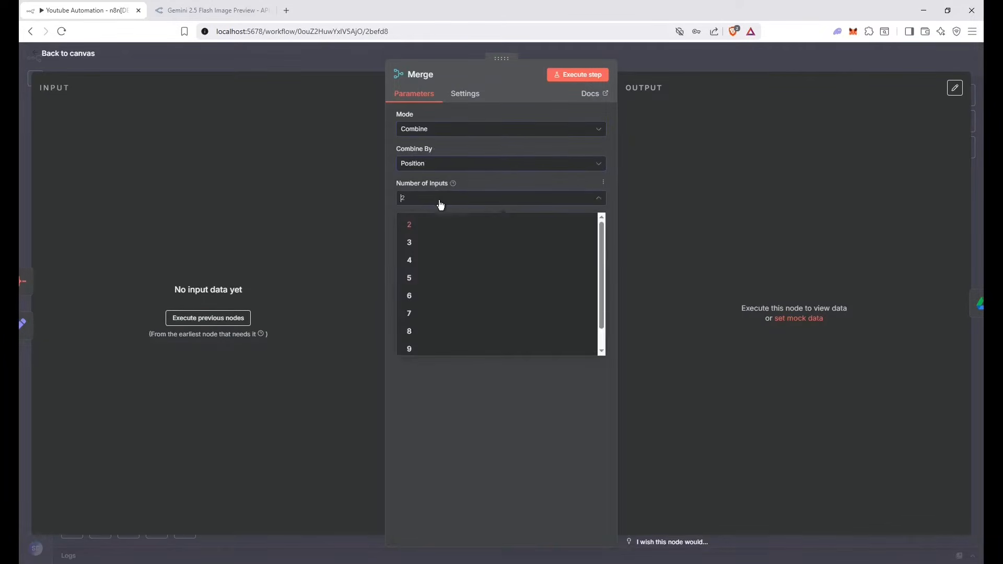
pyautogui.click(759, 65)
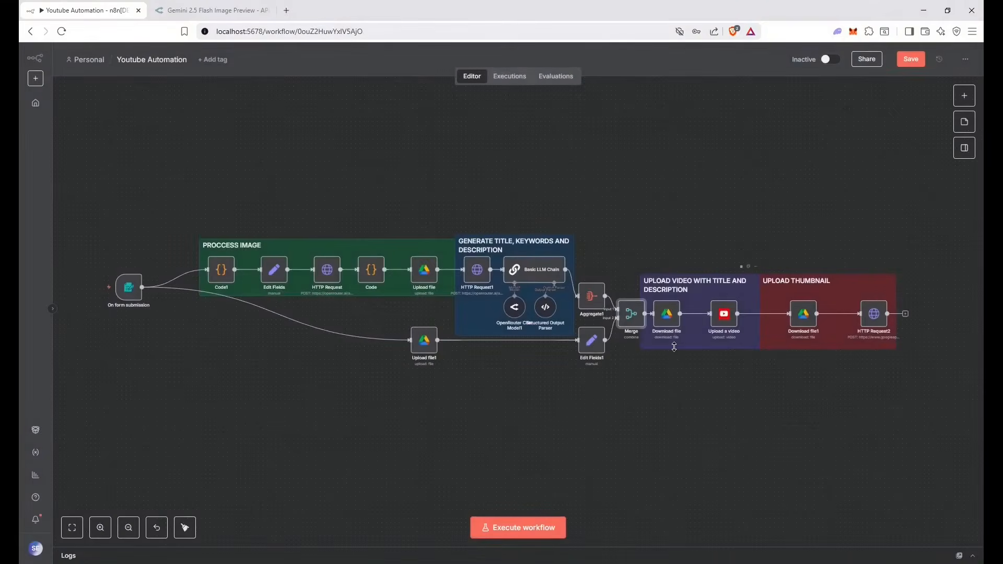
pyautogui.doubleClick(640, 327)
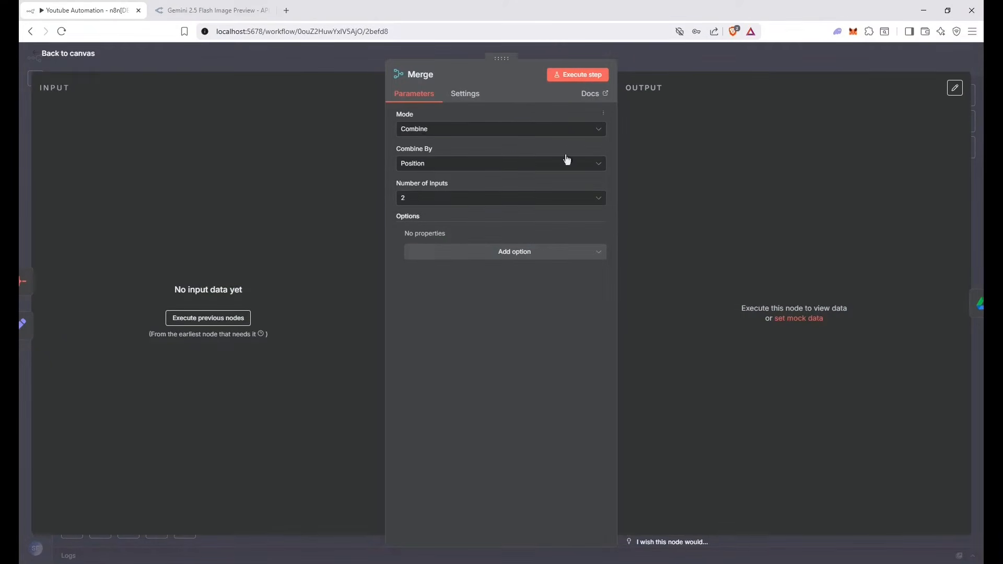
pyautogui.click(697, 61)
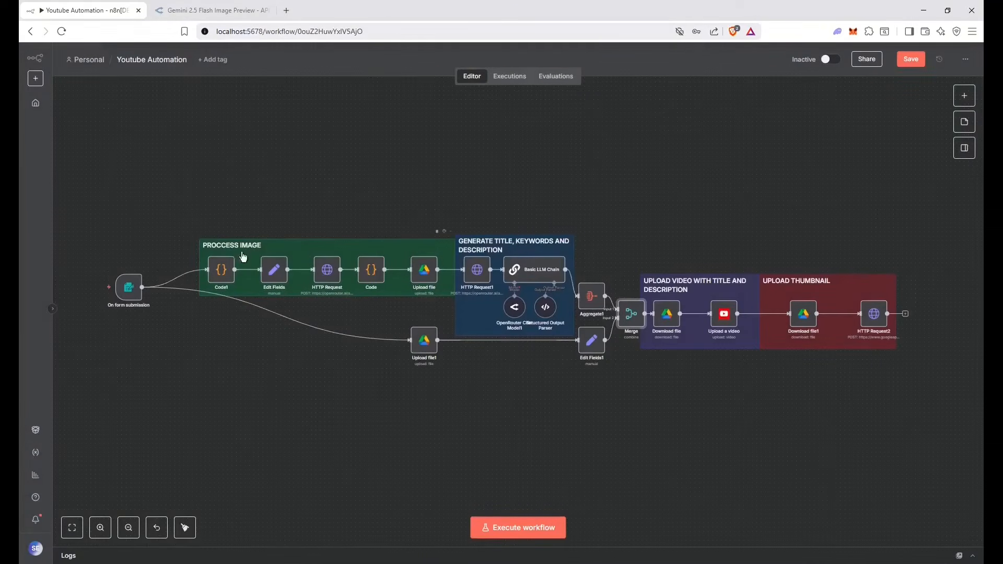
# Open the Edit Fields1 node on the Upload file1 branch and examine its input schema and the upid field's expression
pyautogui.moveTo(132, 290)
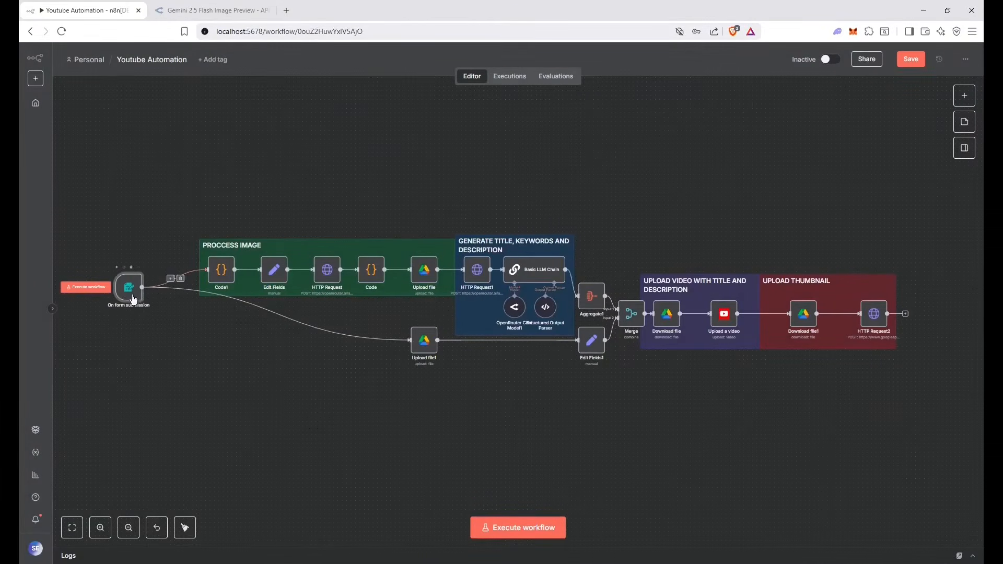
pyautogui.click(435, 343)
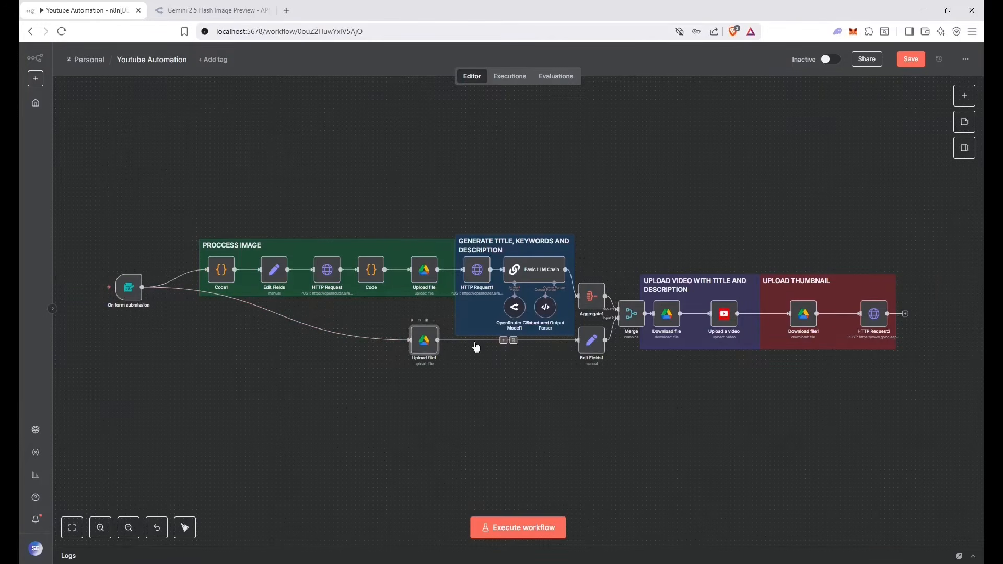
pyautogui.doubleClick(589, 348)
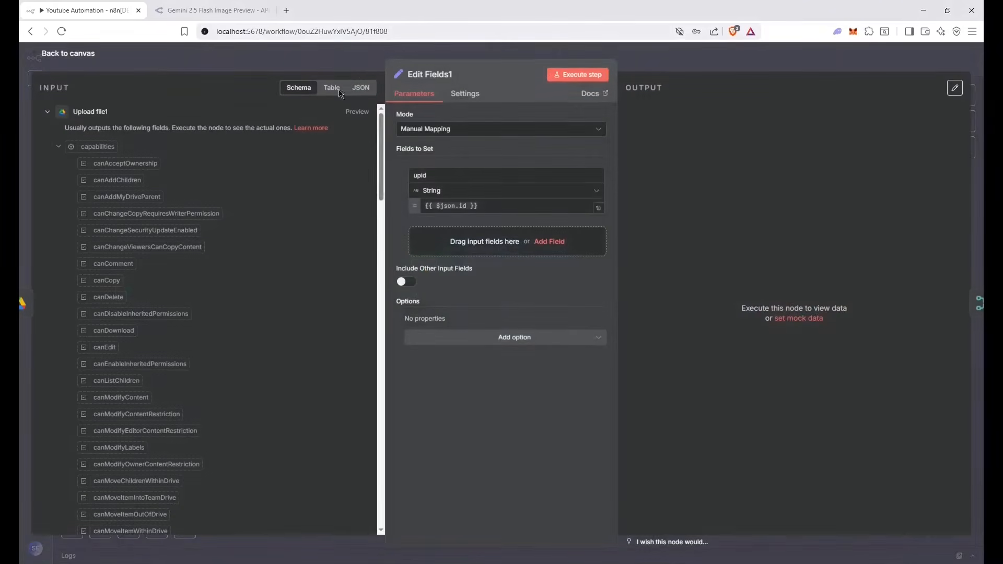
pyautogui.scroll(-5, 197, 302)
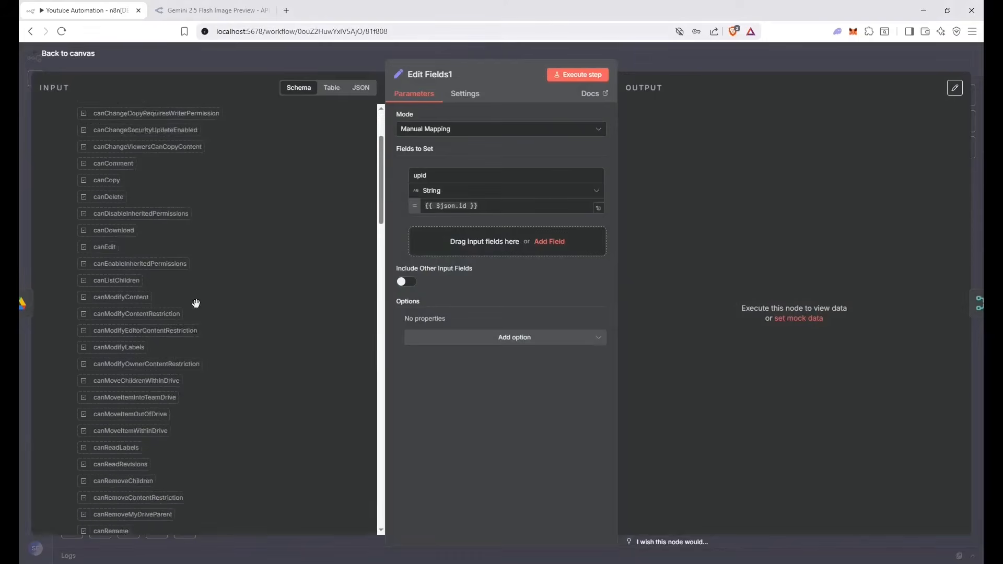
pyautogui.click(493, 208)
pyautogui.moveTo(494, 207); pyautogui.dragTo(417, 206)
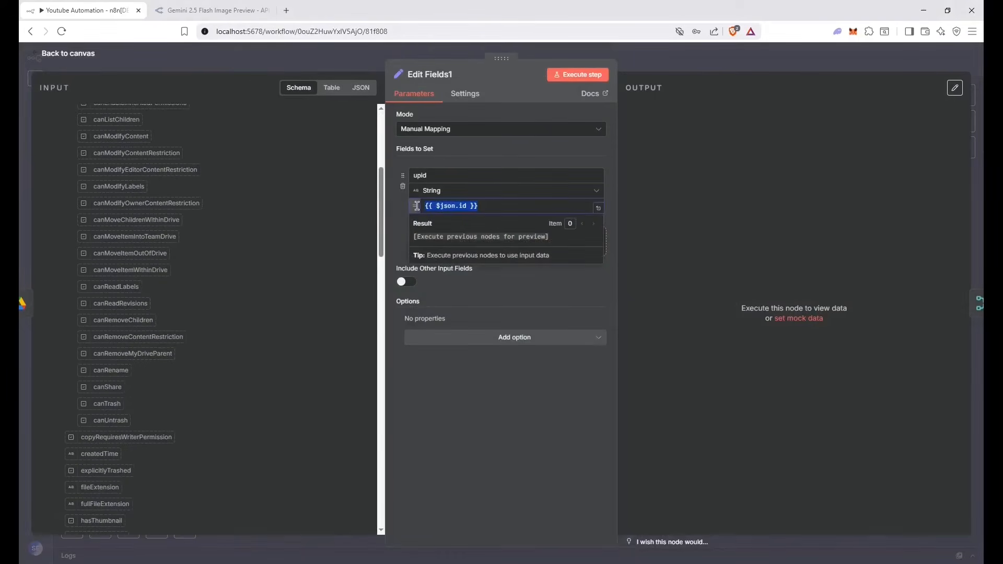
# Check the upid field name in Edit Fields1, recheck the Merge node's combine settings twice and return to the canvas
pyautogui.click(434, 158)
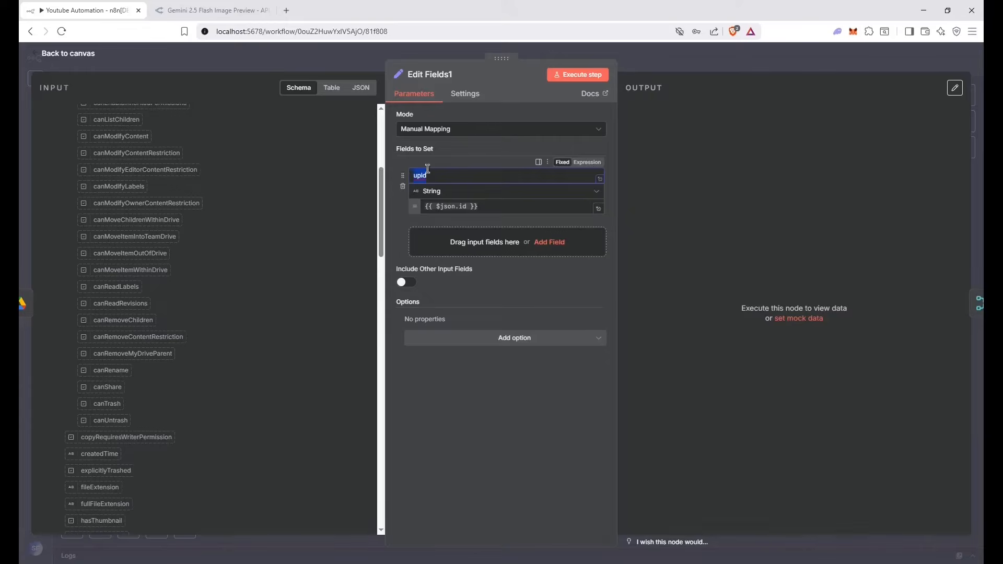
pyautogui.click(700, 64)
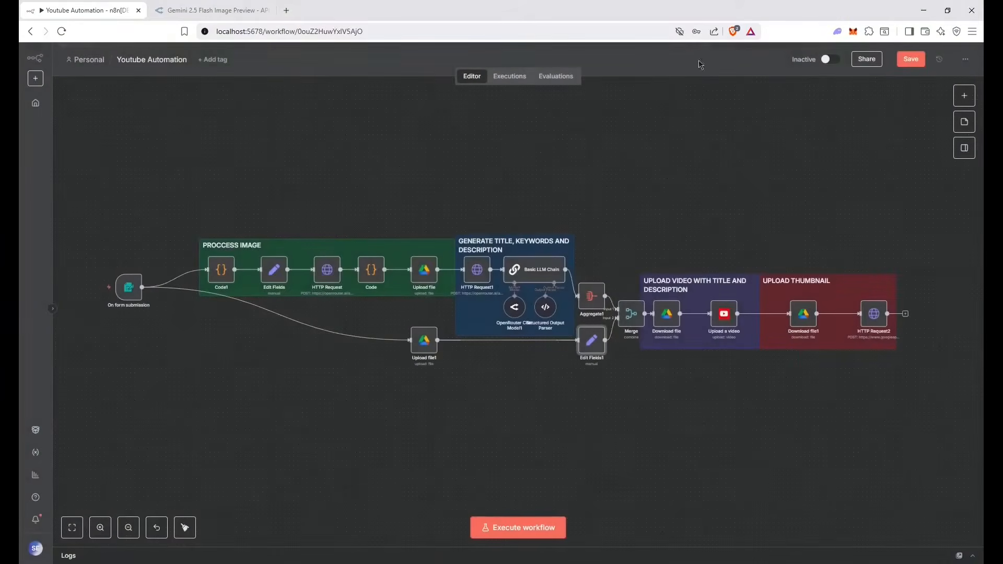
pyautogui.doubleClick(631, 315)
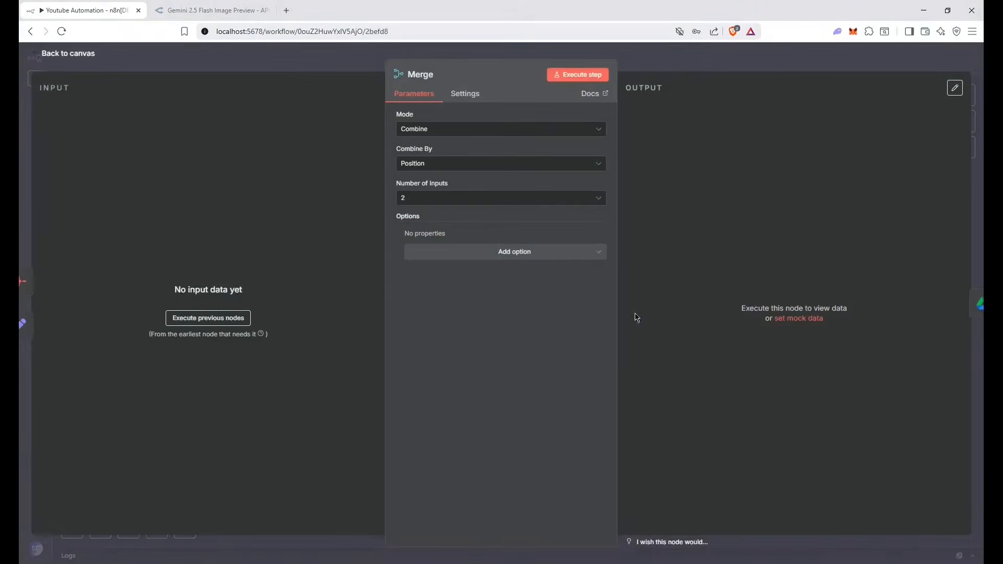
pyautogui.click(688, 70)
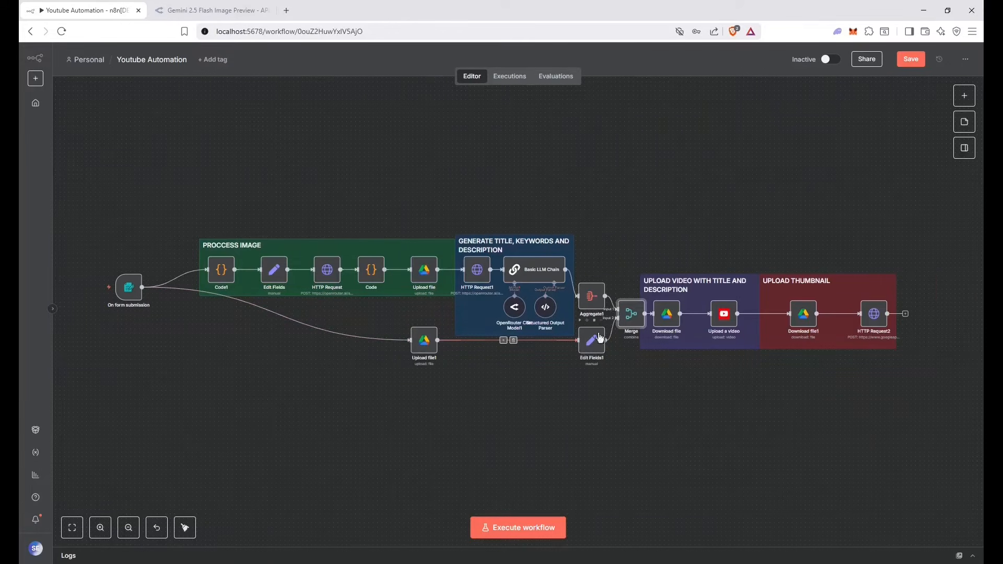
pyautogui.doubleClick(629, 320)
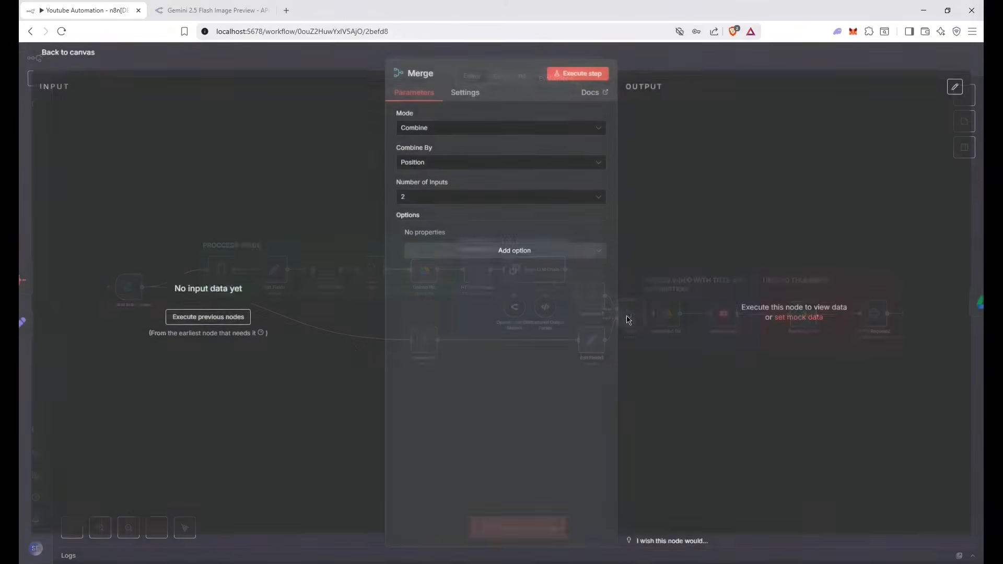
pyautogui.click(708, 58)
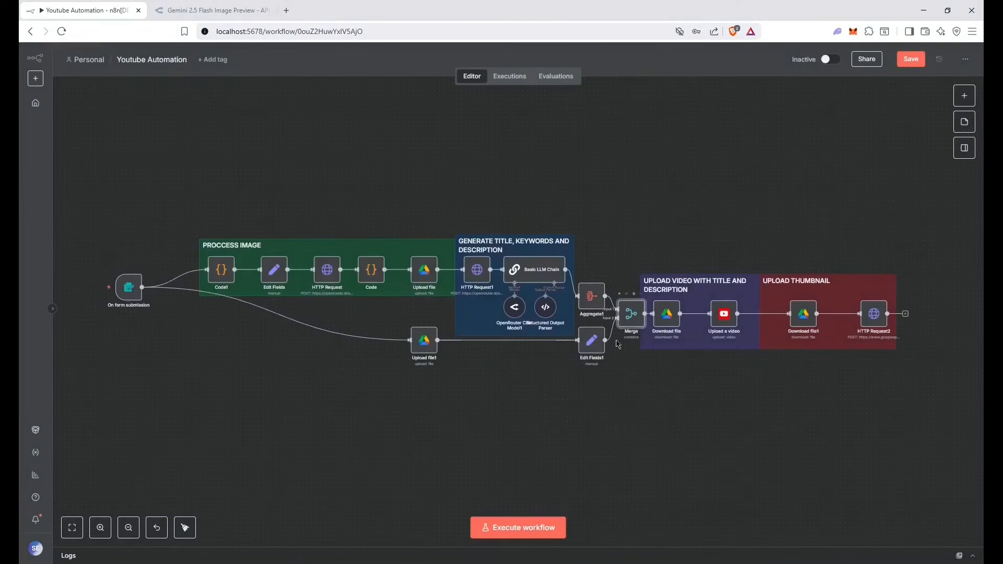
# Open the Download file node, inspect its file ID expression and its Resource and Operation choices, and return to the canvas
pyautogui.doubleClick(672, 324)
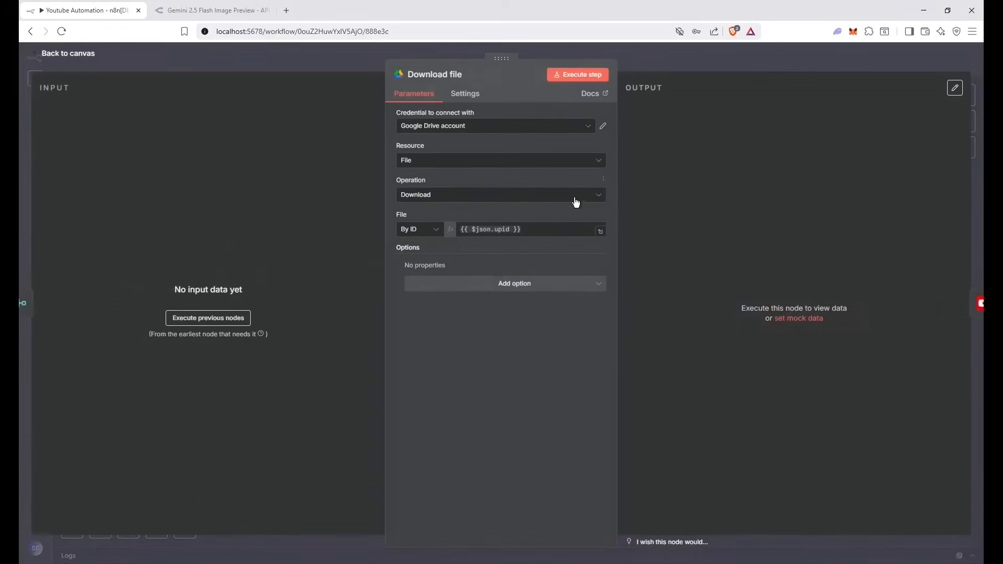
pyautogui.moveTo(541, 227); pyautogui.dragTo(446, 230)
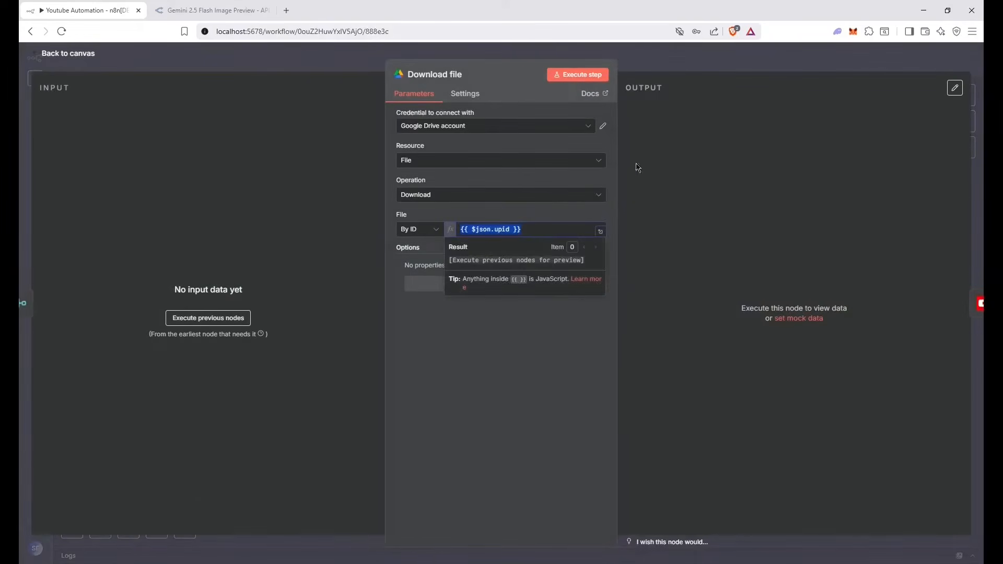
pyautogui.click(677, 199)
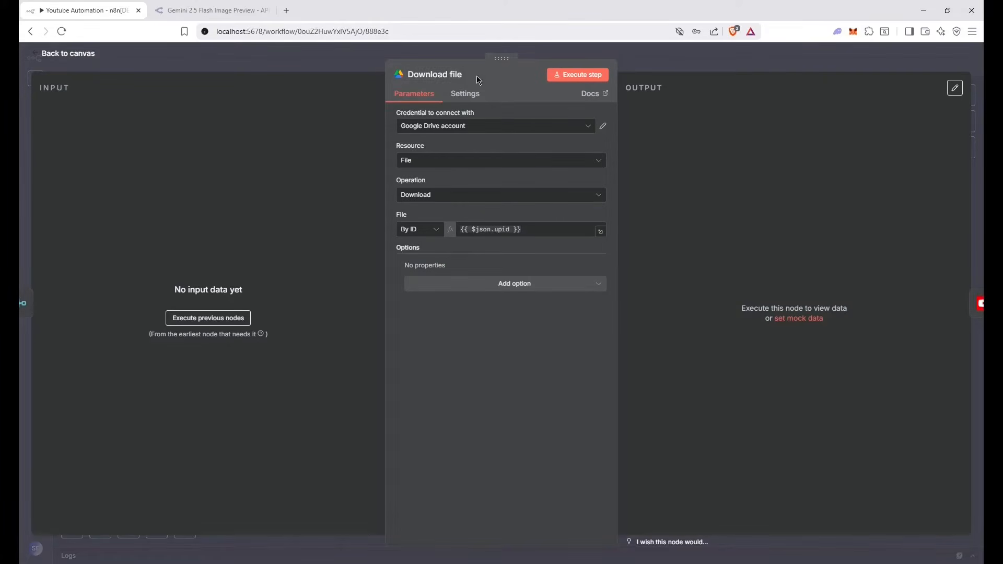
pyautogui.click(483, 162)
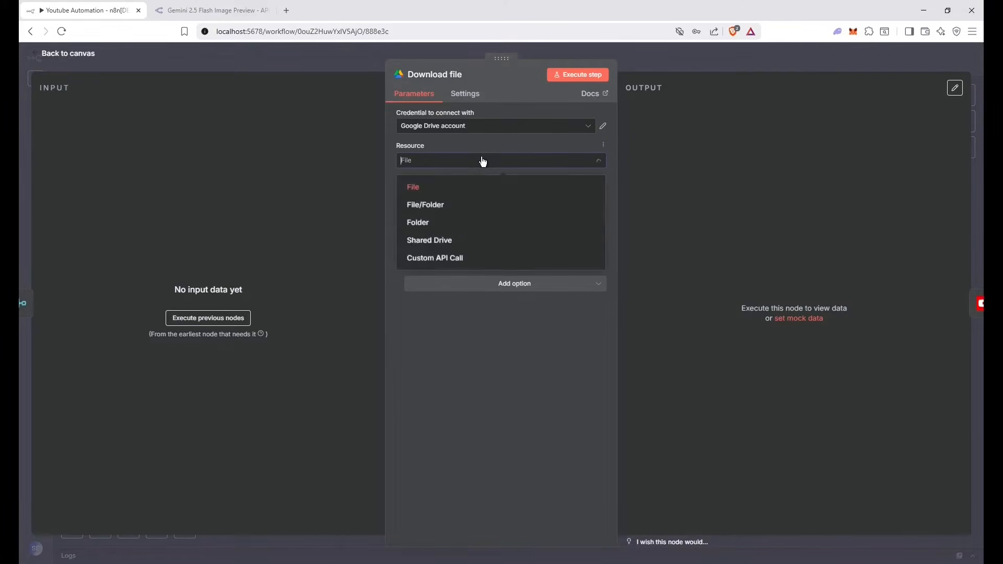
pyautogui.click(447, 187)
pyautogui.click(441, 195)
pyautogui.click(443, 197)
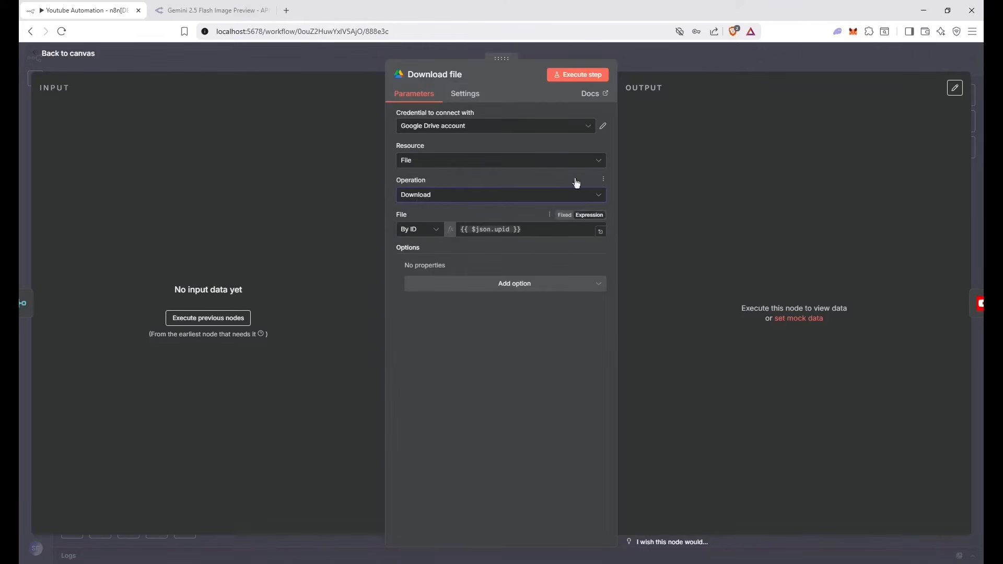
pyautogui.click(686, 59)
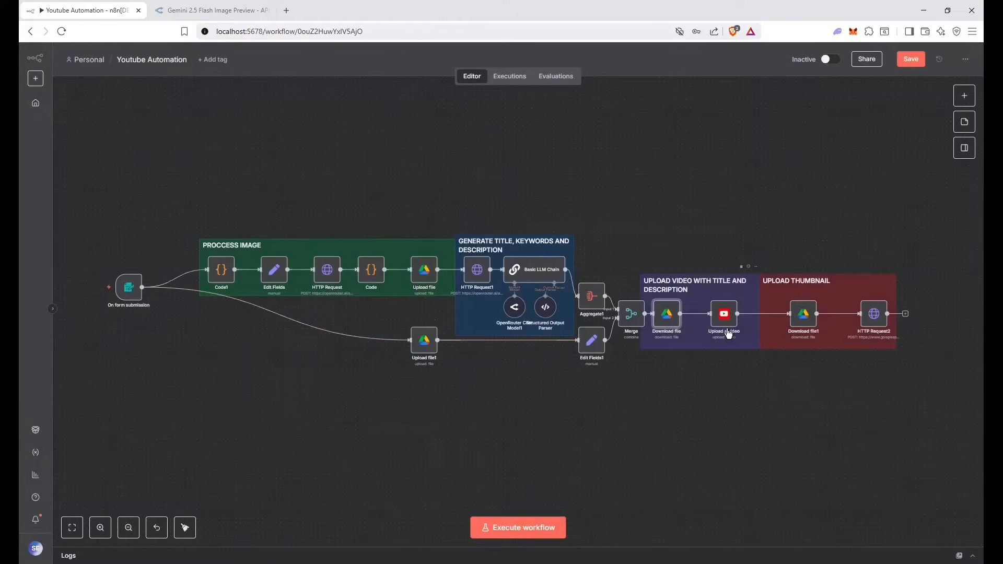
# Open the Upload a video node and examine its Title and Description expressions
pyautogui.doubleClick(724, 315)
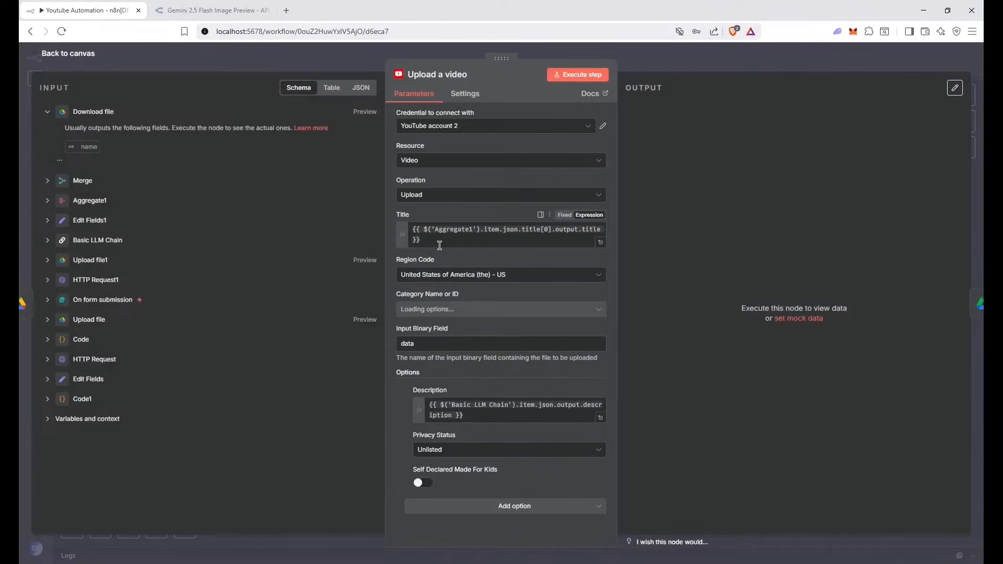
pyautogui.moveTo(439, 244); pyautogui.dragTo(402, 229)
pyautogui.click(735, 243)
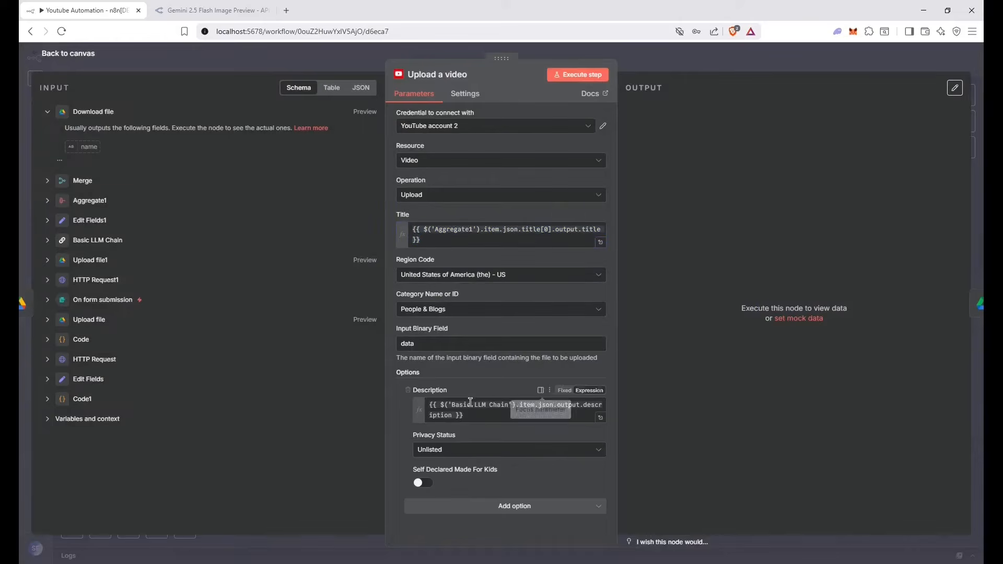
pyautogui.click(436, 405)
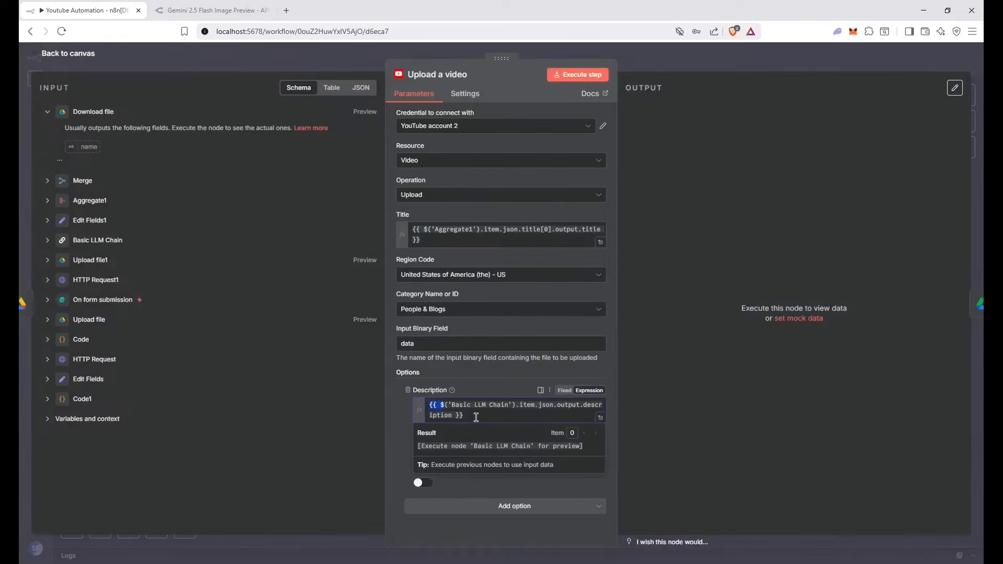
pyautogui.click(655, 337)
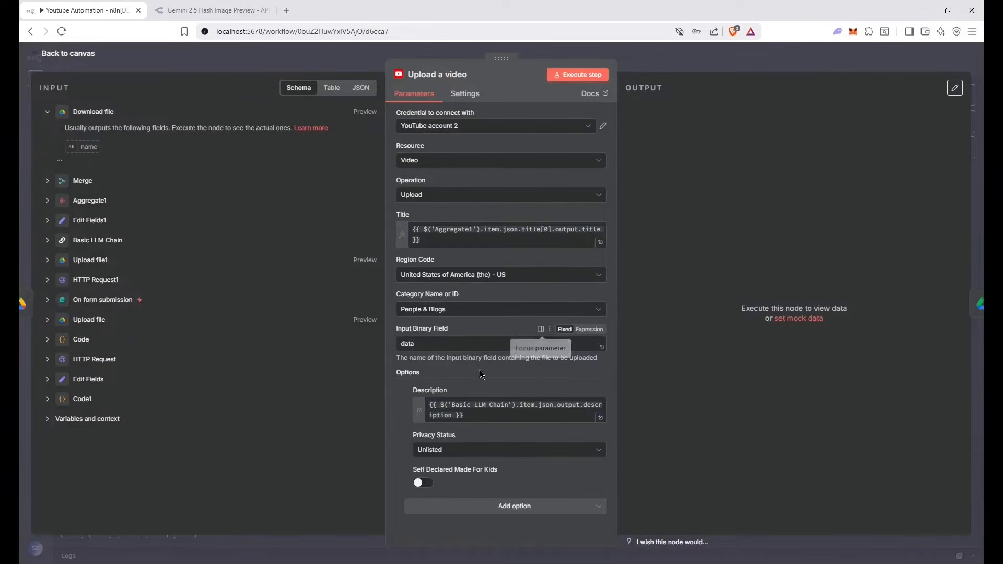
# Examine the Upload a video node's Input Binary Field against the Download file and Edit Fields1 entries in the input schema
pyautogui.moveTo(421, 340); pyautogui.dragTo(397, 345)
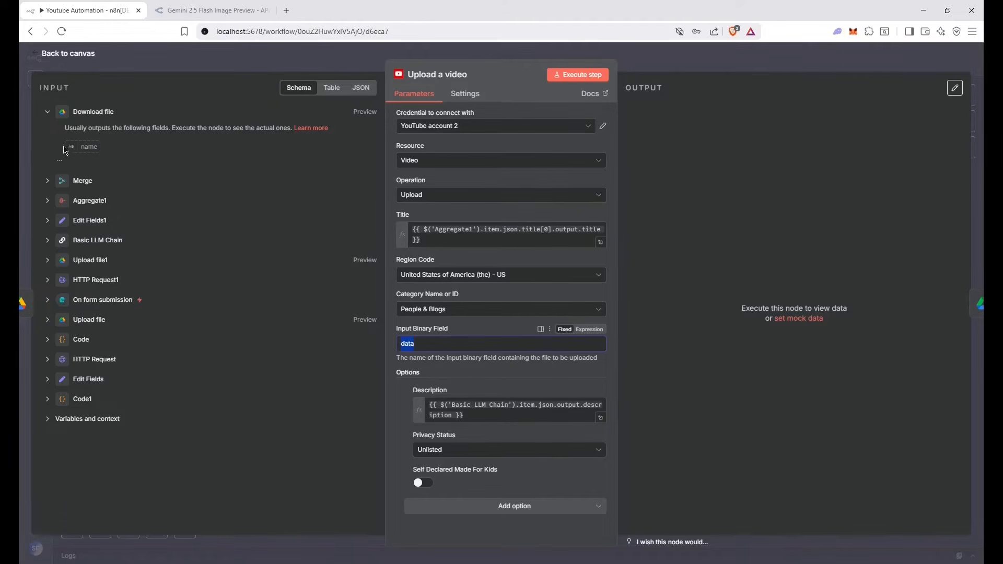
pyautogui.moveTo(436, 345); pyautogui.dragTo(394, 349)
pyautogui.click(380, 343)
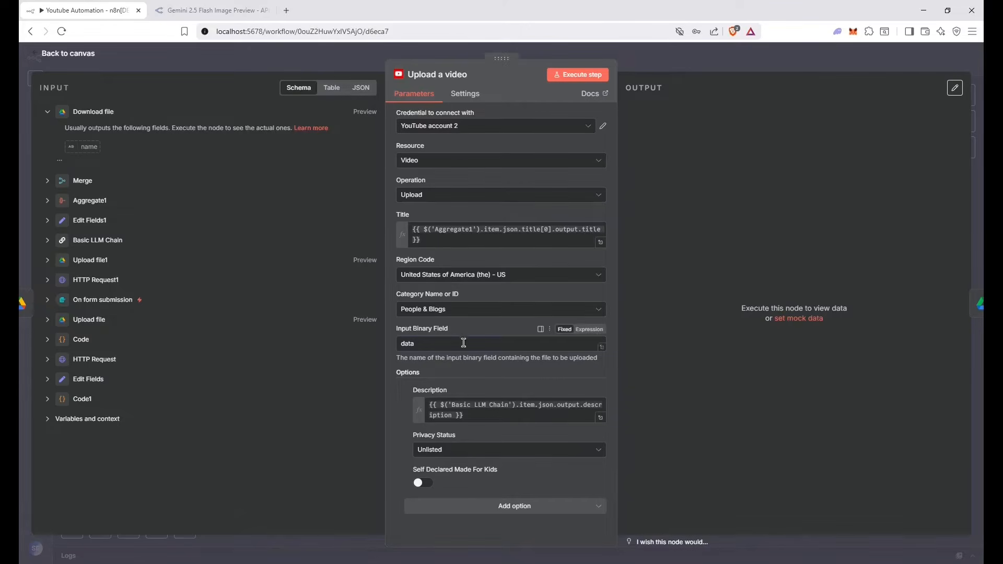
pyautogui.click(90, 220)
pyautogui.click(94, 112)
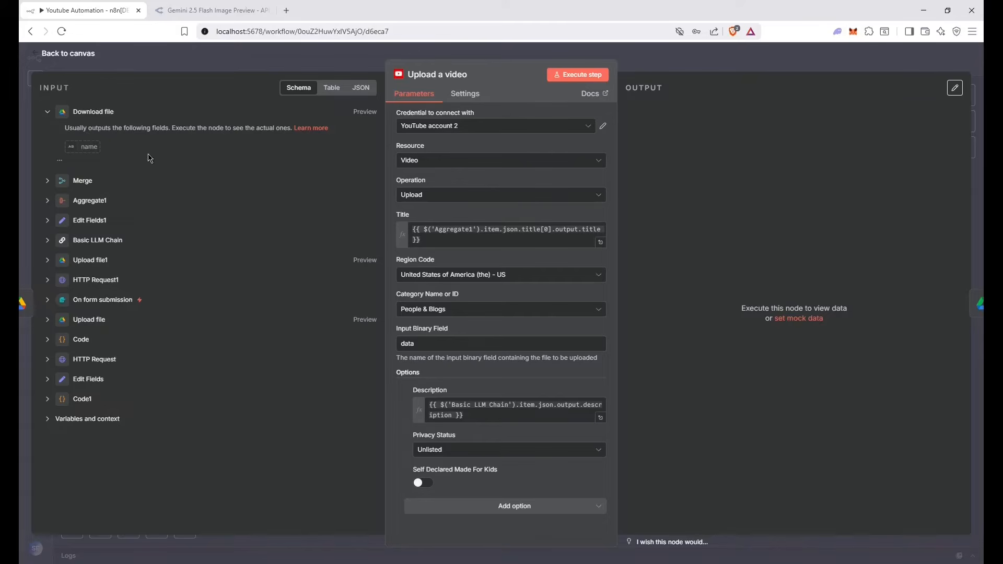
pyautogui.moveTo(422, 345); pyautogui.dragTo(393, 351)
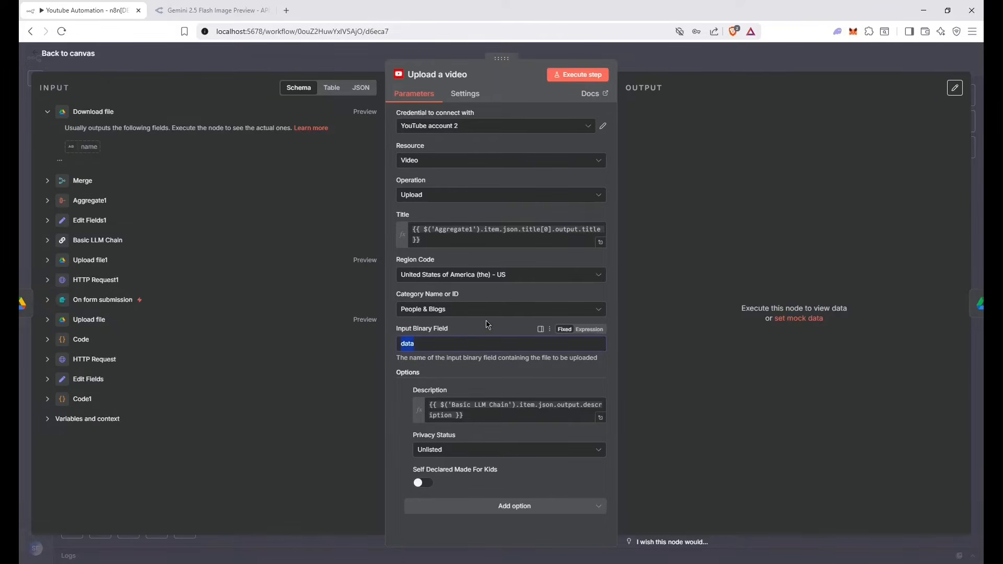
# Review the available Privacy Status and category options of the Upload a video node without changing them
pyautogui.click(477, 449)
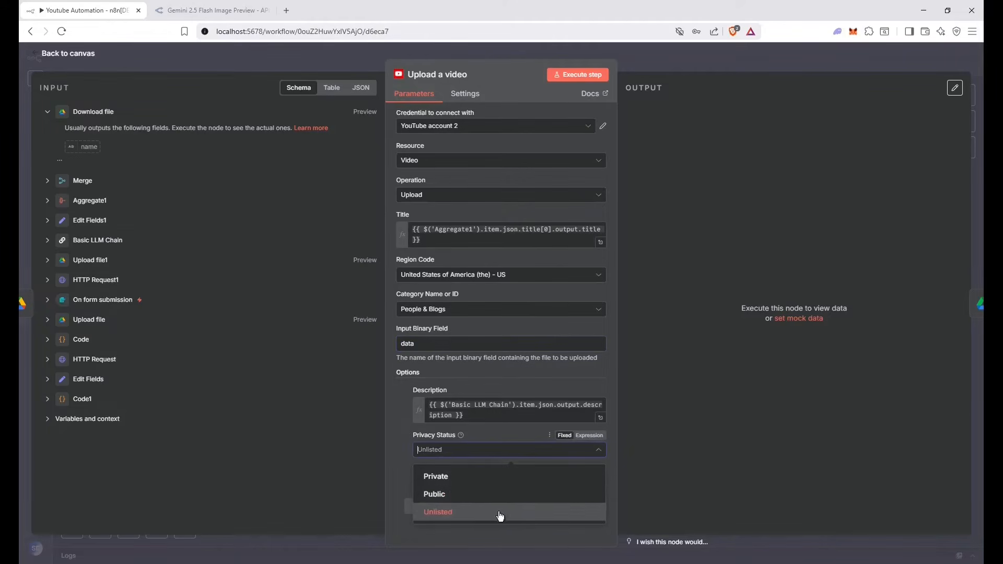
pyautogui.click(742, 405)
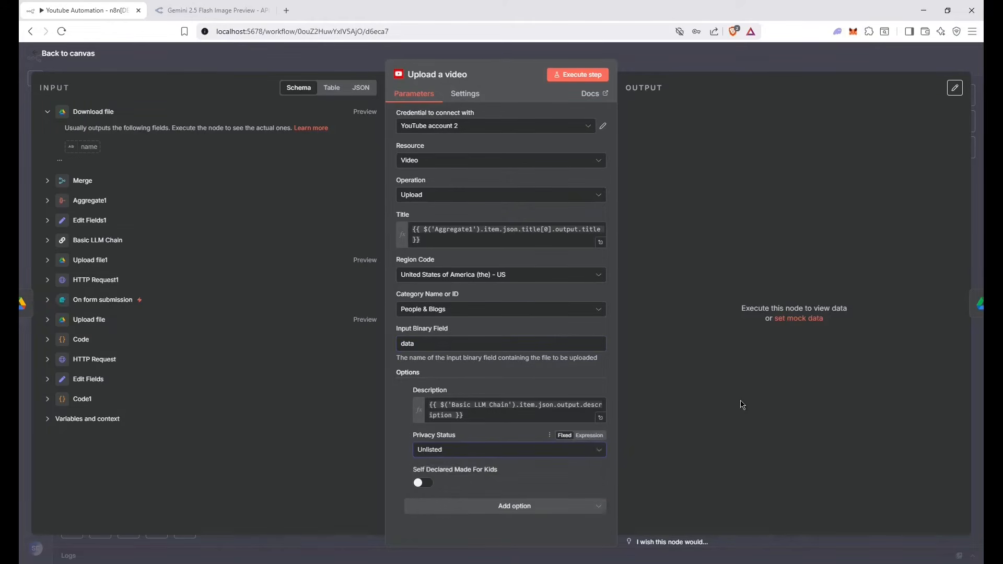
pyautogui.click(490, 310)
pyautogui.click(704, 289)
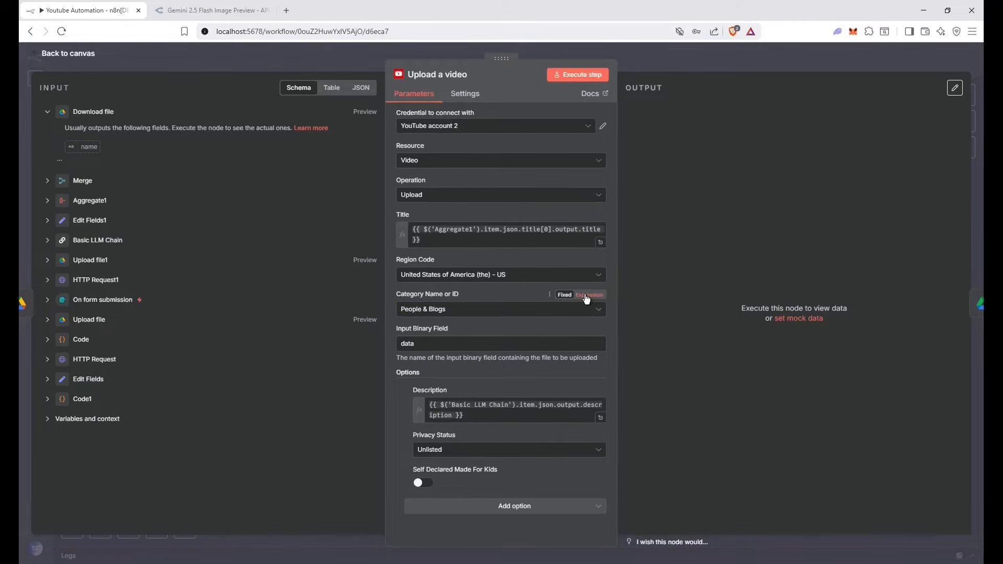
# Compare the video category's expression and fixed modes, leave it fixed on People & Blogs, and return to the canvas
pyautogui.click(587, 298)
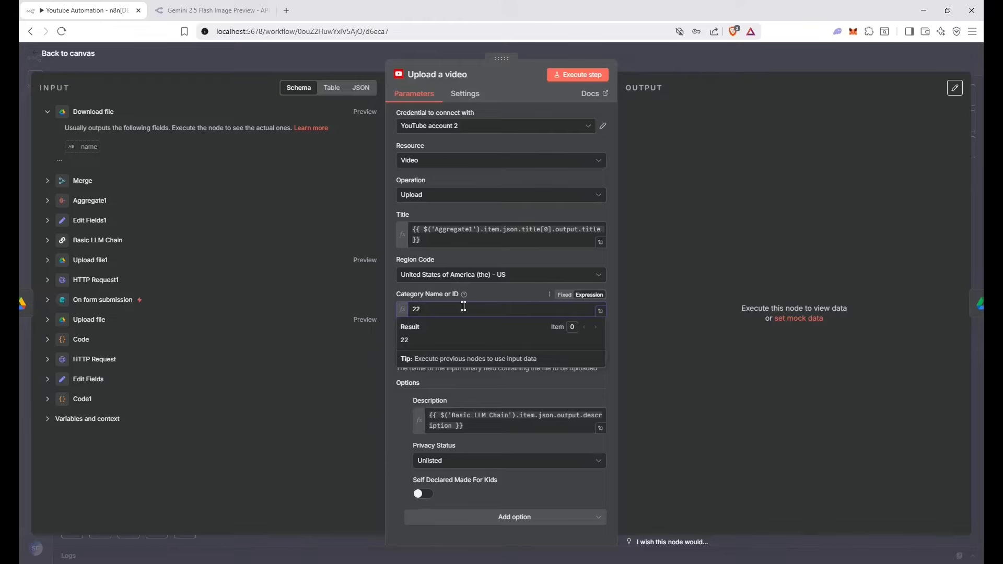
pyautogui.click(565, 295)
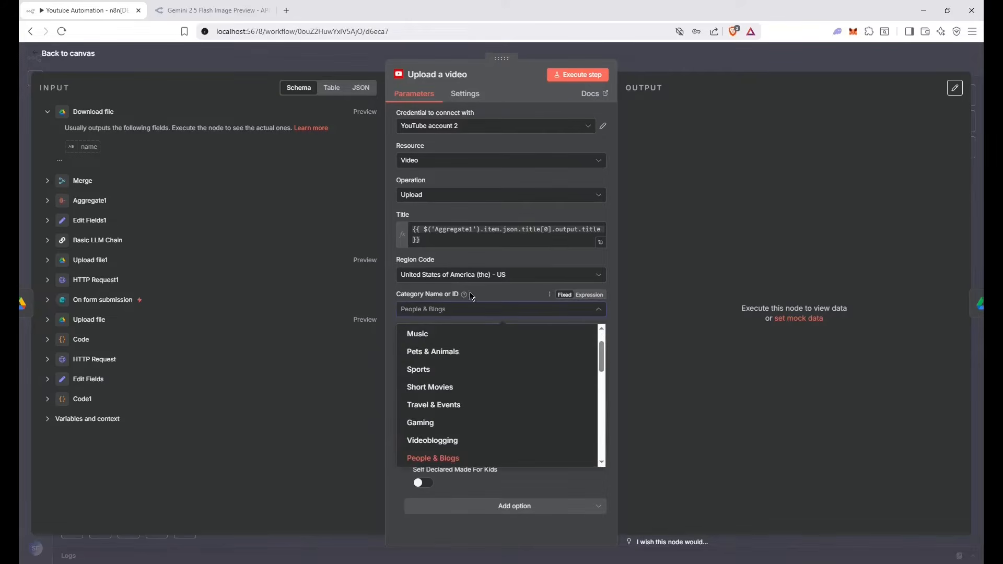
pyautogui.click(597, 298)
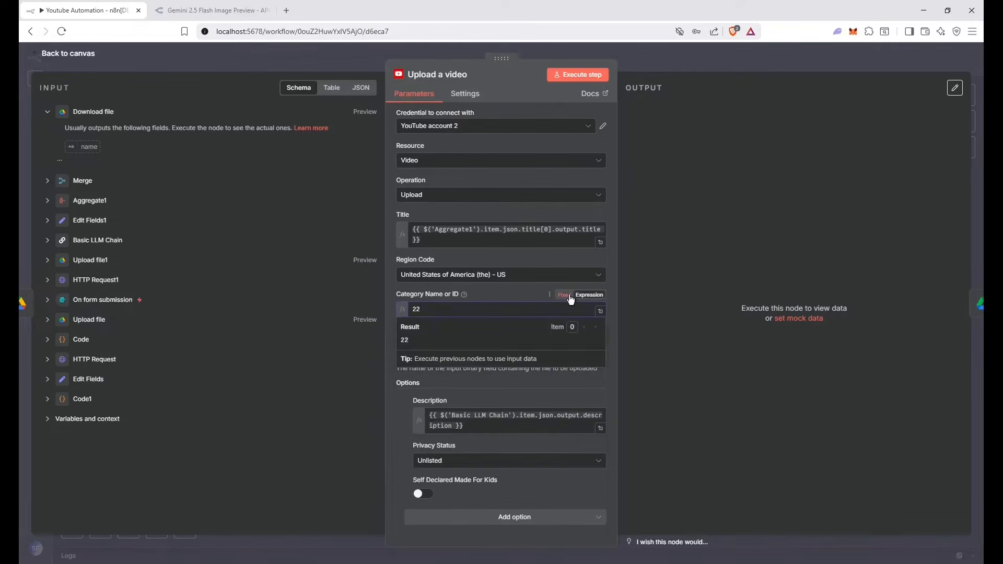
pyautogui.click(570, 298)
pyautogui.click(719, 304)
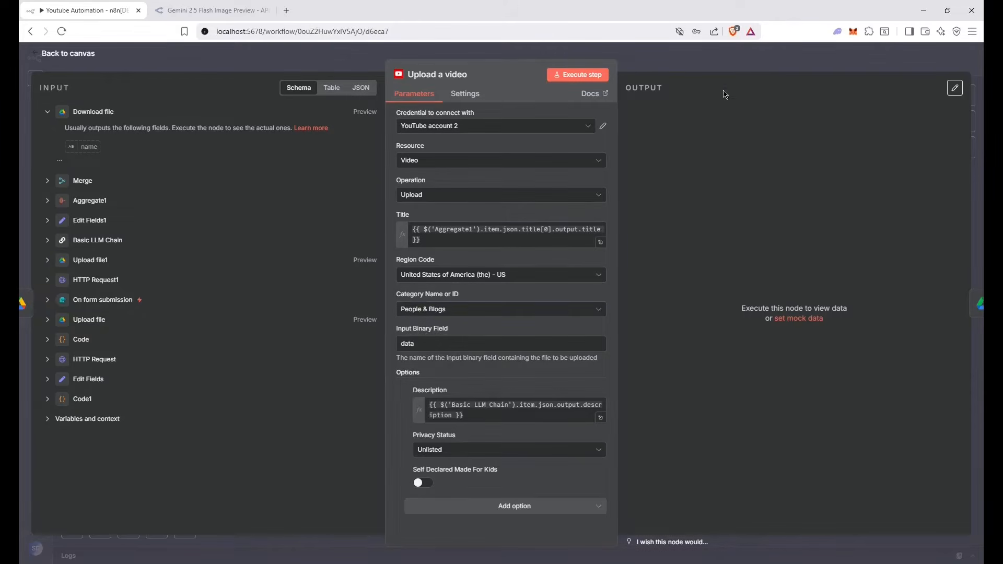
pyautogui.click(709, 66)
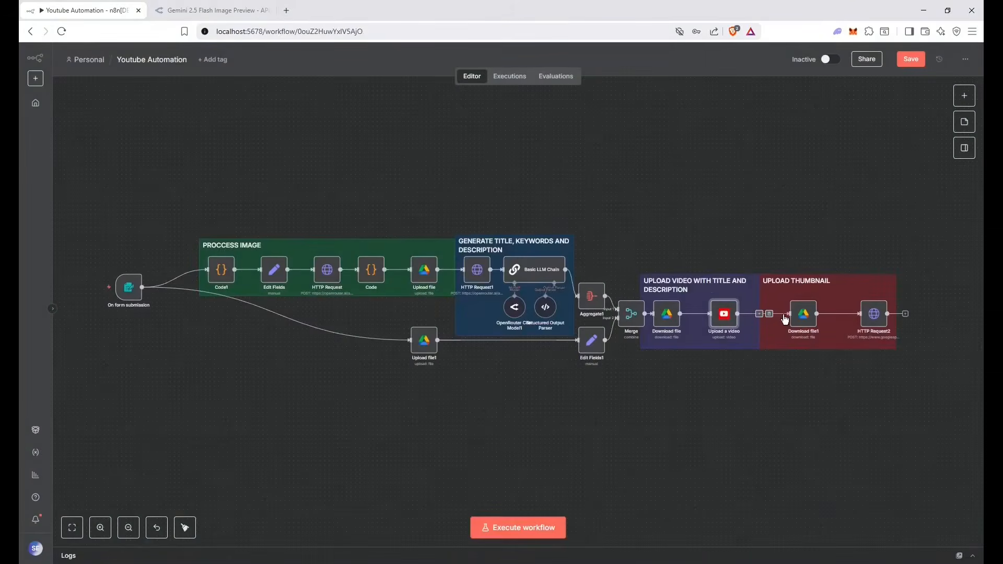
# Open the Download file1 node, check its file ID expression and return to the canvas
pyautogui.doubleClick(800, 319)
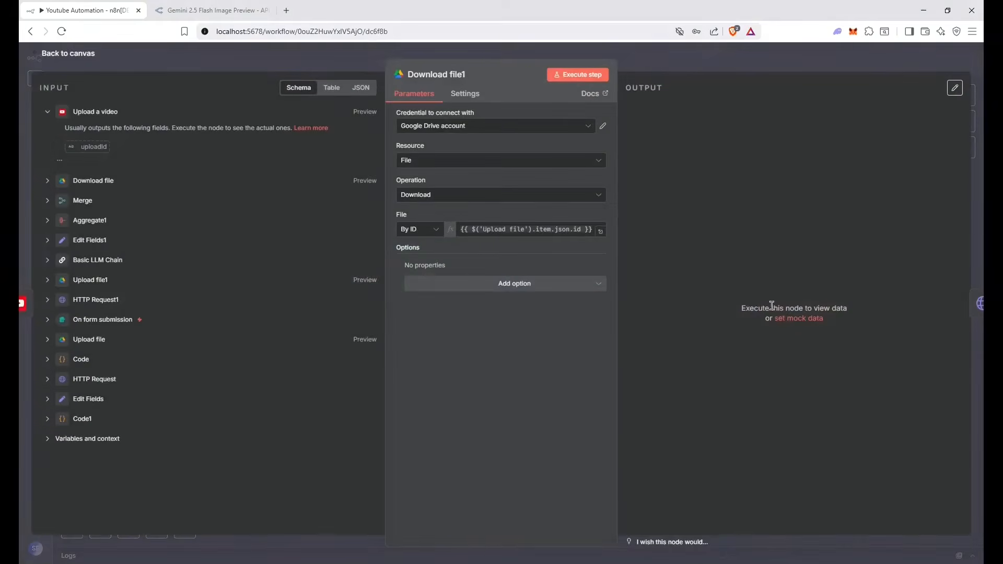
pyautogui.click(853, 60)
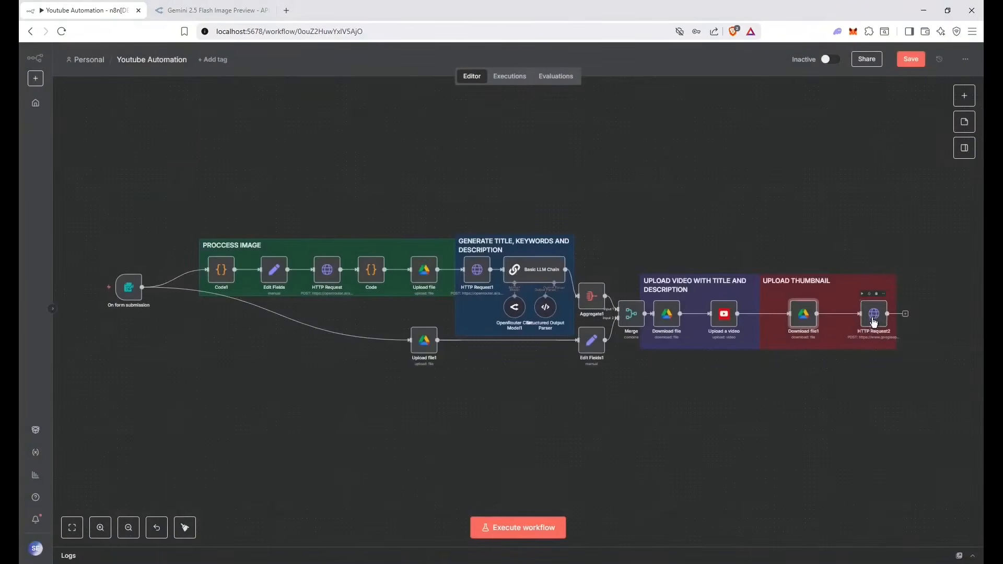
# Open the HTTP Request2 node and view its cURL import dialog, closing it without importing anything
pyautogui.doubleClick(876, 324)
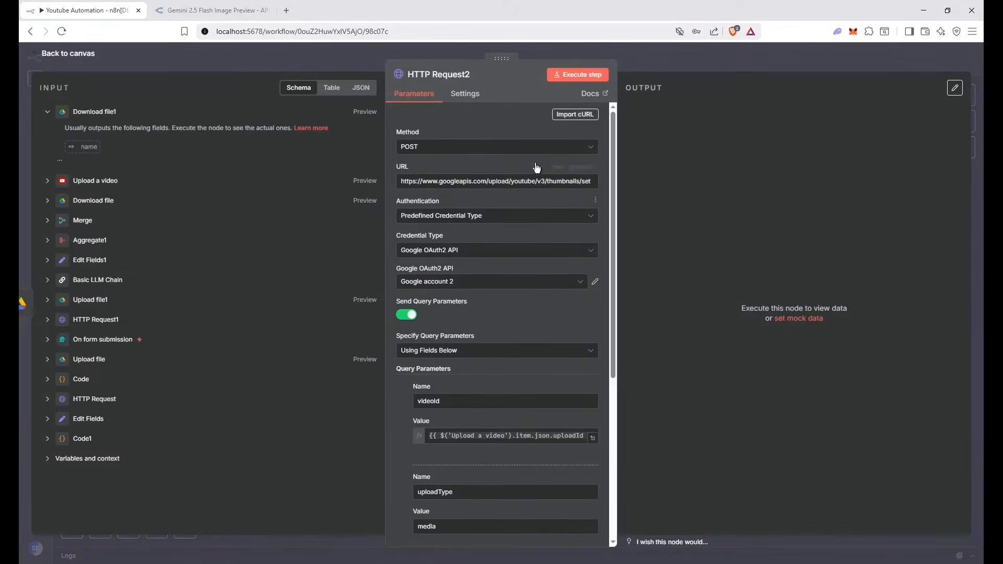
pyautogui.click(569, 115)
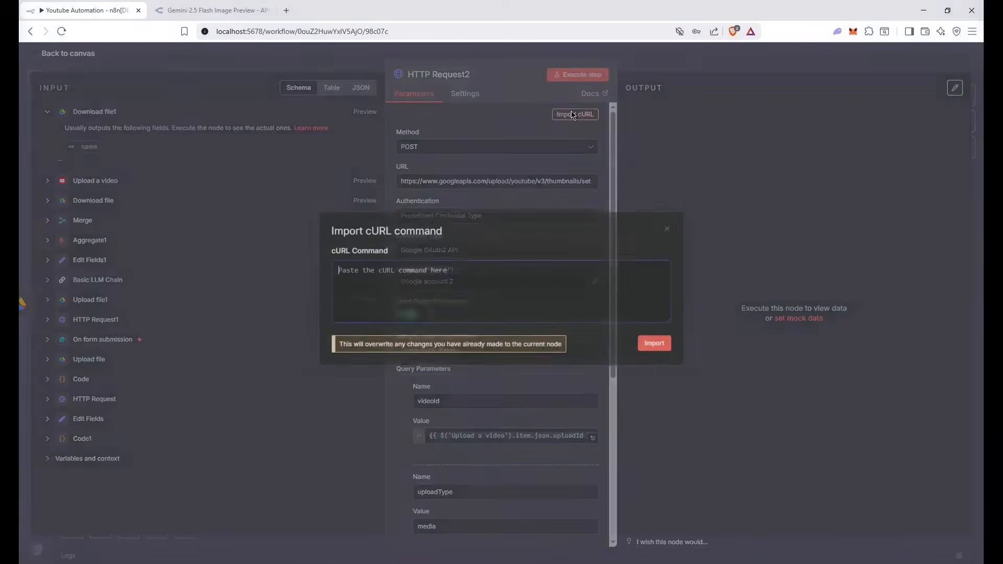
pyautogui.click(611, 157)
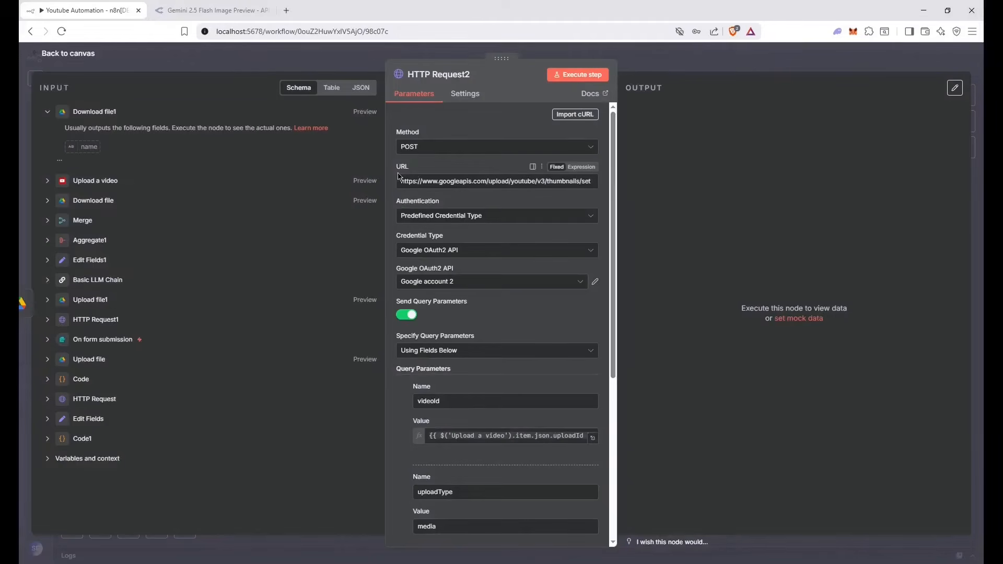
# Review the HTTP Request2 node's thumbnail upload URL, authentication, credential type and Google OAuth2 account options without changing them
pyautogui.moveTo(405, 186); pyautogui.dragTo(597, 186)
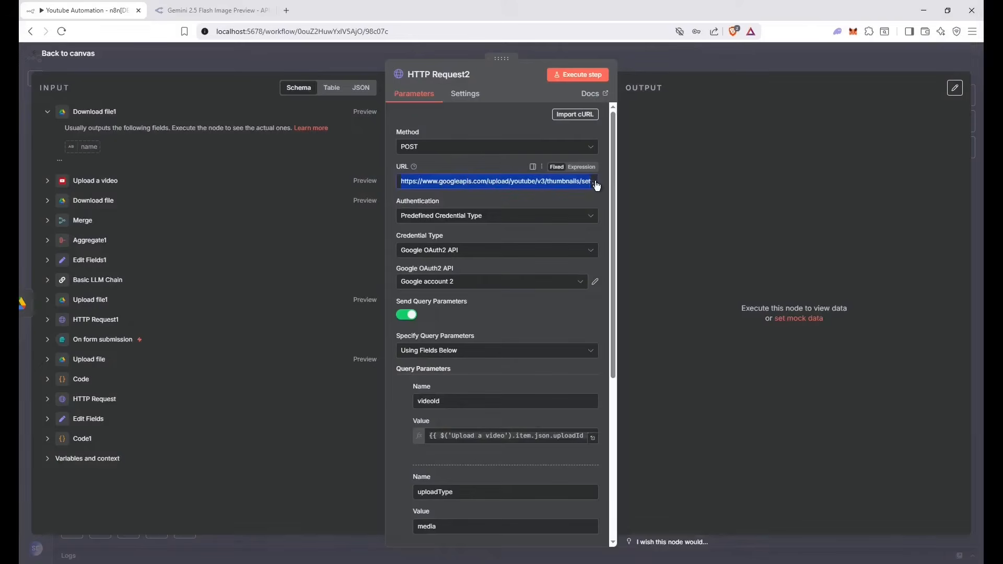
pyautogui.click(631, 180)
pyautogui.moveTo(408, 185); pyautogui.dragTo(598, 186)
pyautogui.click(655, 199)
pyautogui.click(549, 221)
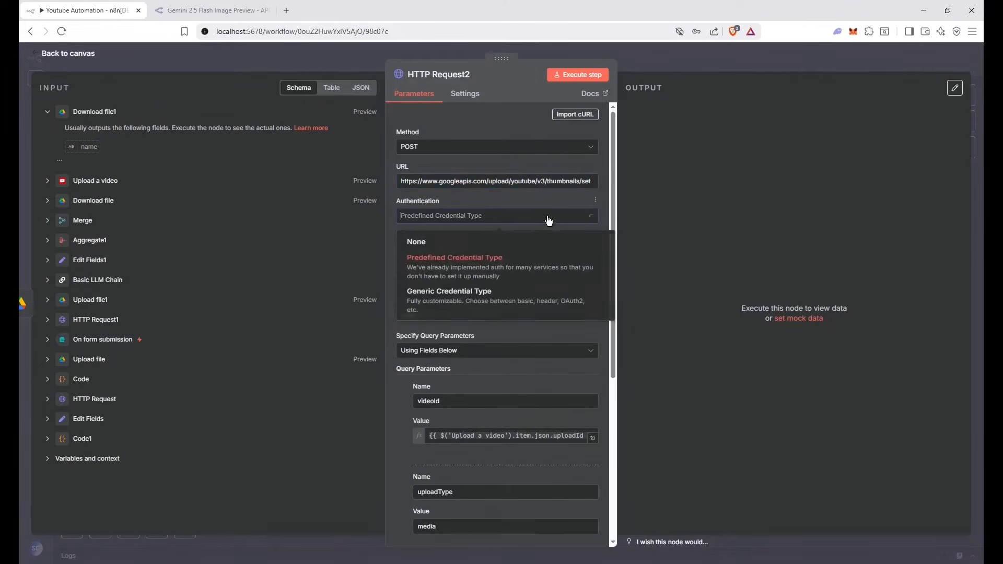
pyautogui.click(496, 223)
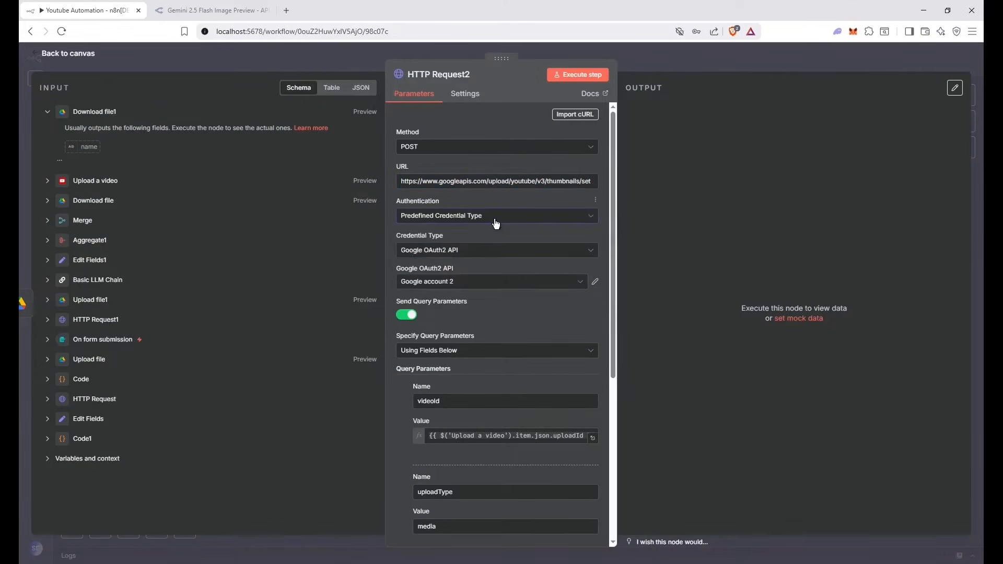
pyautogui.click(493, 250)
pyautogui.click(473, 252)
pyautogui.click(485, 282)
pyautogui.click(693, 223)
# Examine the videoId query parameter in HTTP Request2 and locate its source field uploadId in the Upload a video input
pyautogui.scroll(-3, 568, 197)
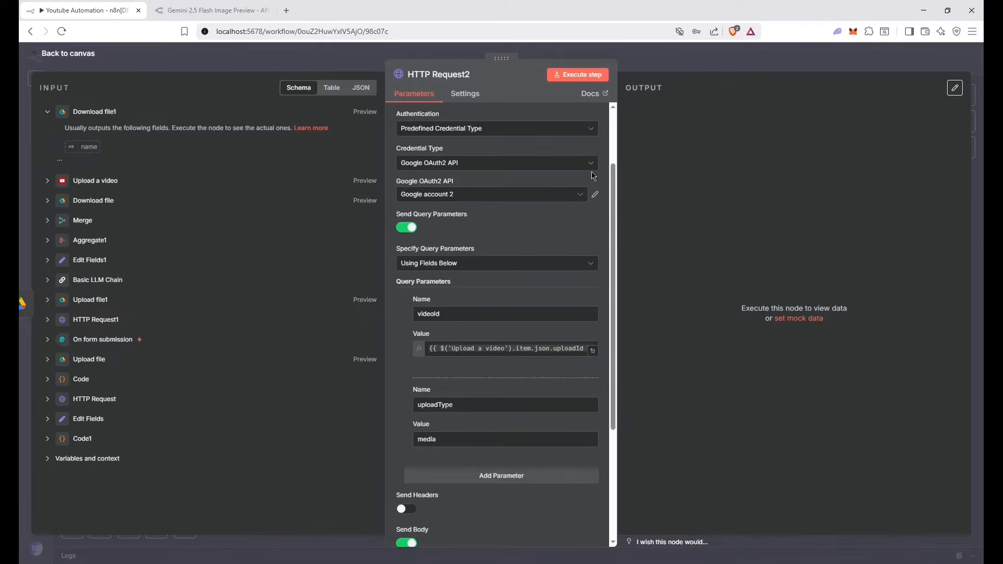
pyautogui.scroll(3, 555, 217)
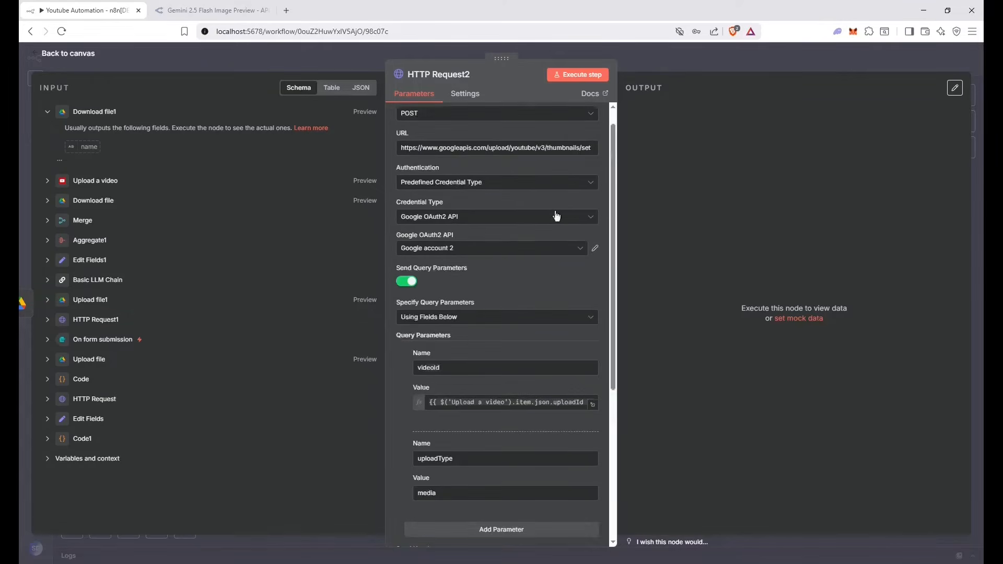
pyautogui.scroll(-6, 538, 257)
pyautogui.scroll(2, 539, 257)
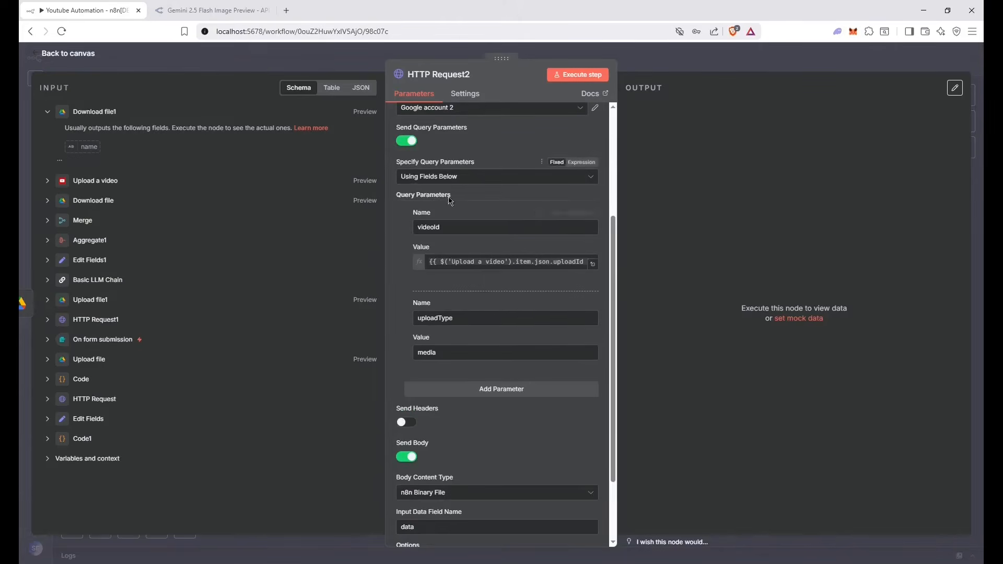
pyautogui.scroll(2, 470, 203)
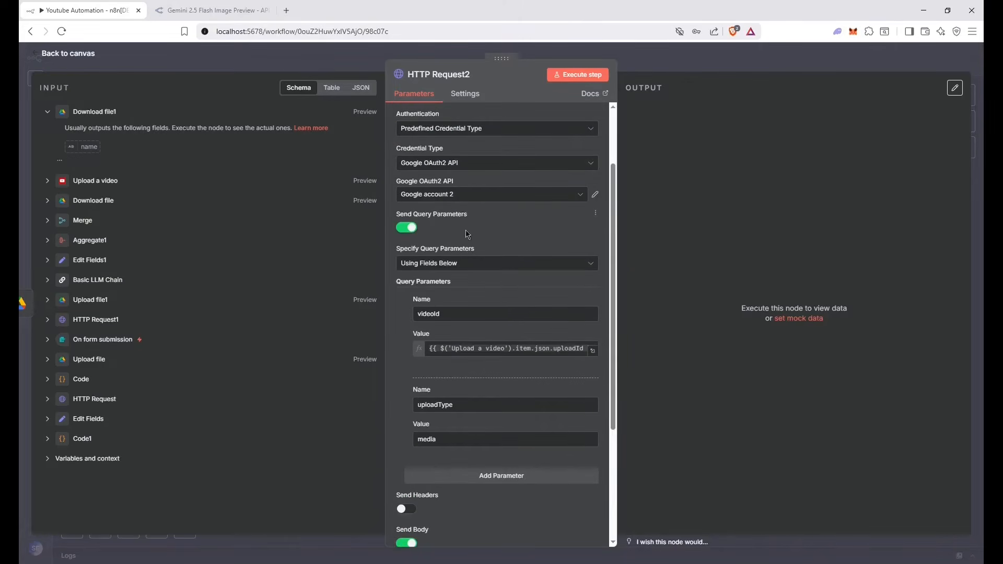
pyautogui.moveTo(450, 314); pyautogui.dragTo(500, 346)
pyautogui.click(404, 320)
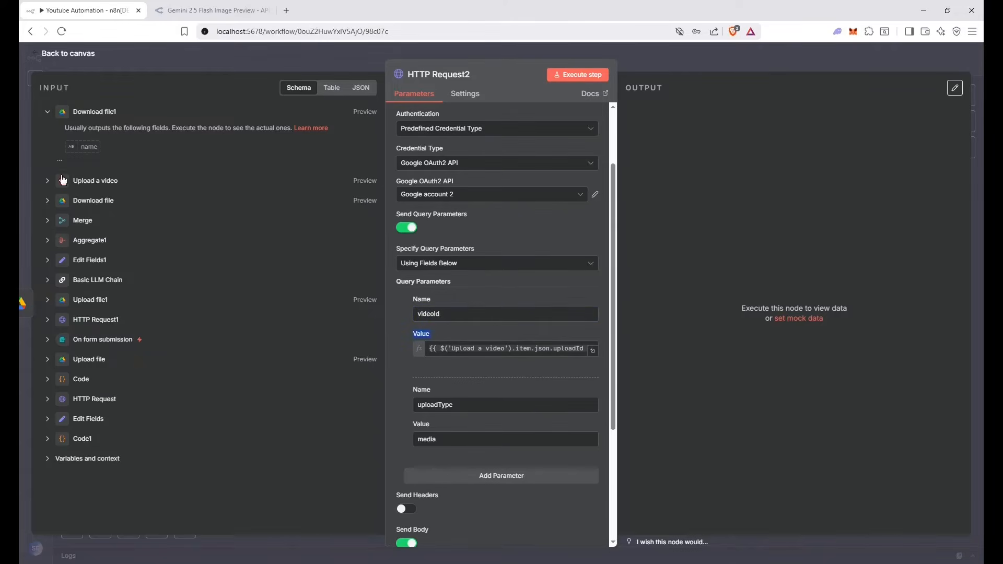
pyautogui.click(47, 181)
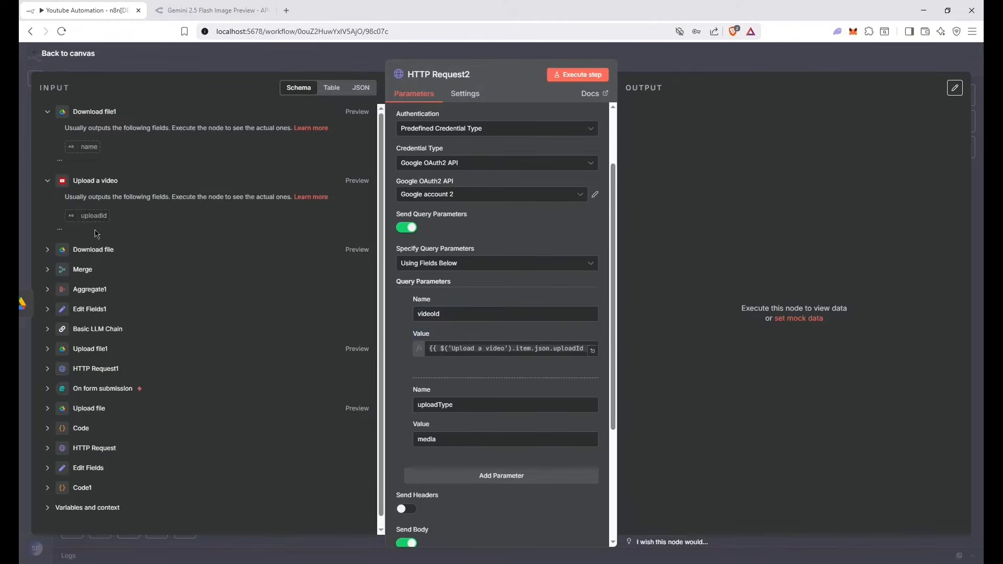
pyautogui.moveTo(88, 216); pyautogui.dragTo(121, 209)
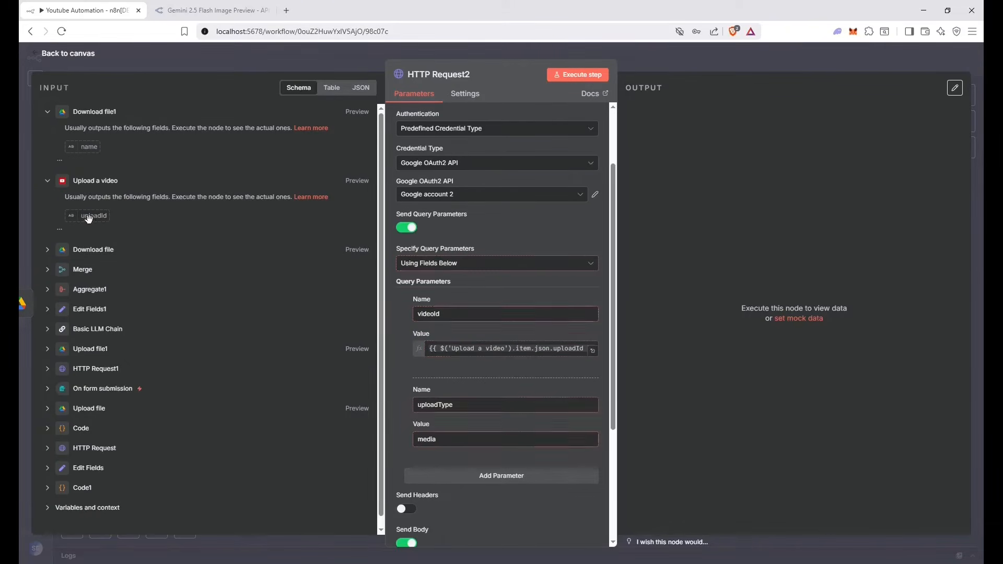
# Check the uploadType parameter, the n8n Binary File body type and the input data field name, and return to the canvas
pyautogui.scroll(-2, 494, 274)
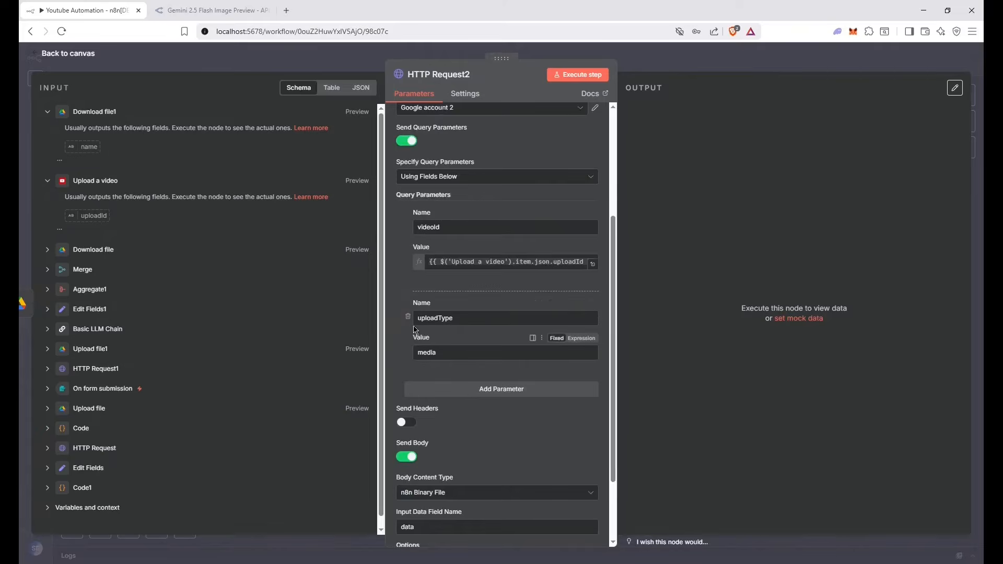
pyautogui.scroll(-2, 424, 335)
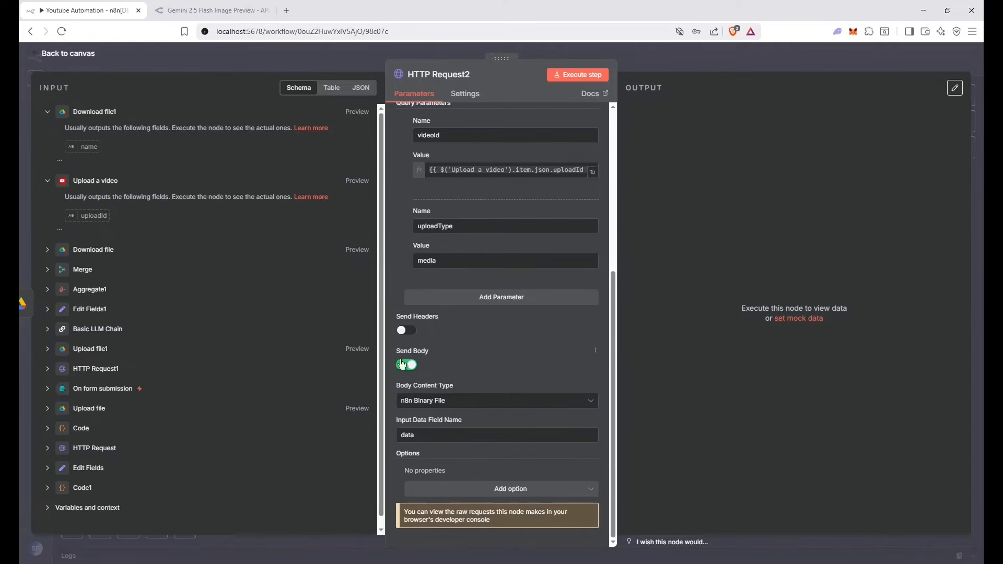
pyautogui.click(466, 402)
pyautogui.click(466, 401)
pyautogui.moveTo(437, 433); pyautogui.dragTo(380, 426)
pyautogui.click(336, 374)
pyautogui.click(110, 111)
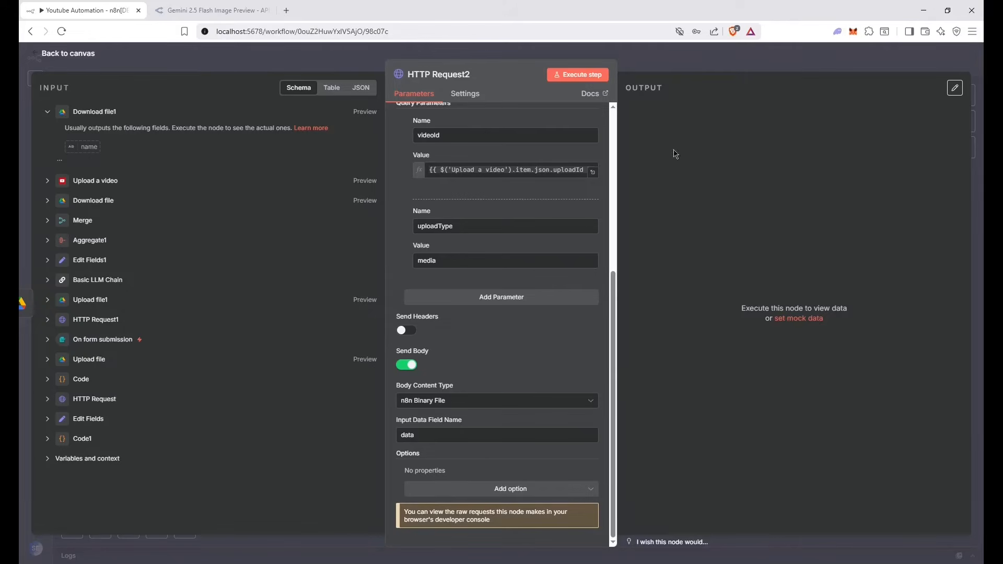
pyautogui.click(698, 67)
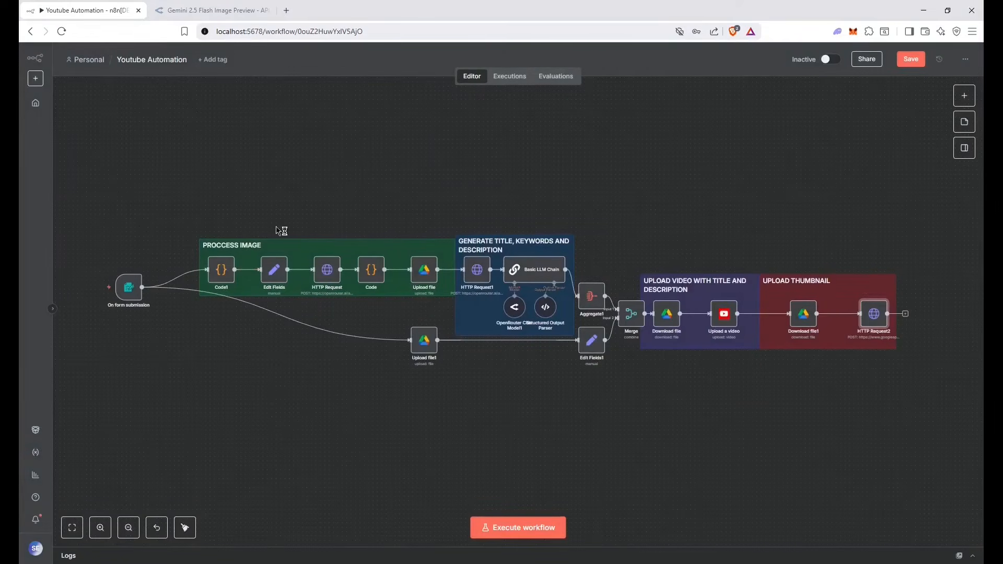
# Save the Youtube Automation workflow and execute it
pyautogui.click(903, 60)
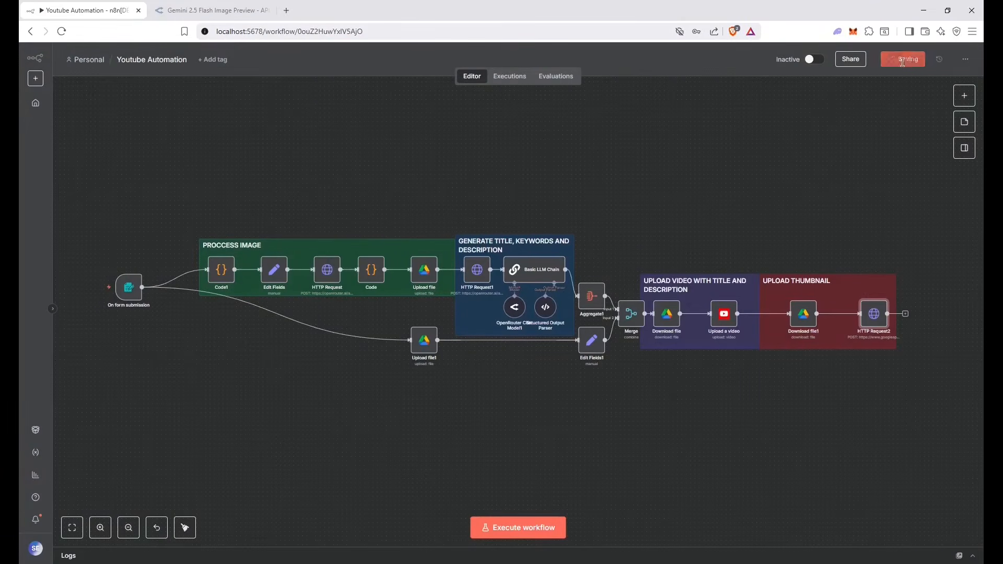
pyautogui.click(510, 527)
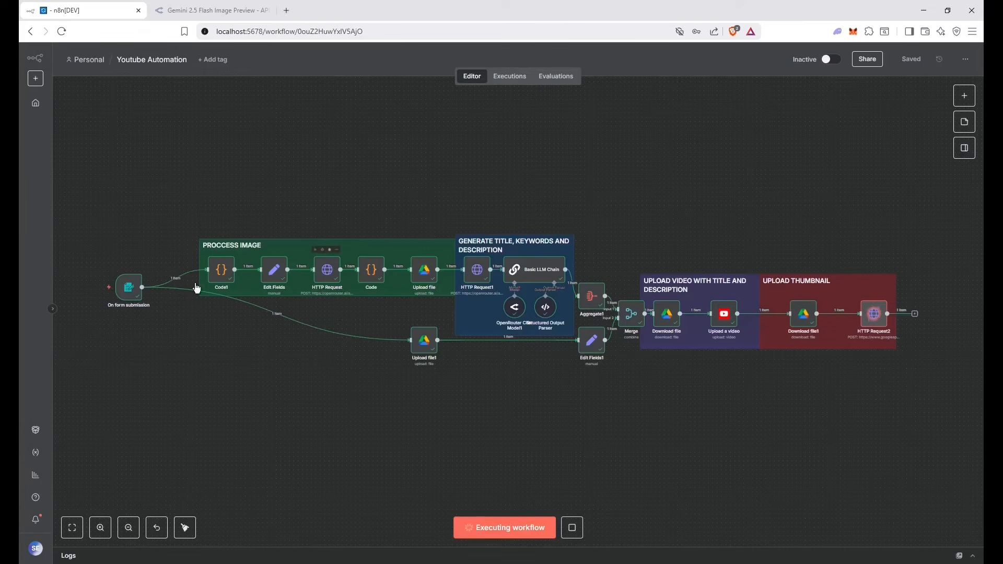
# Open YouTube Studio in a new tab and review the newest uploaded video's thumbnail, title and description on its details page
pyautogui.click(285, 9)
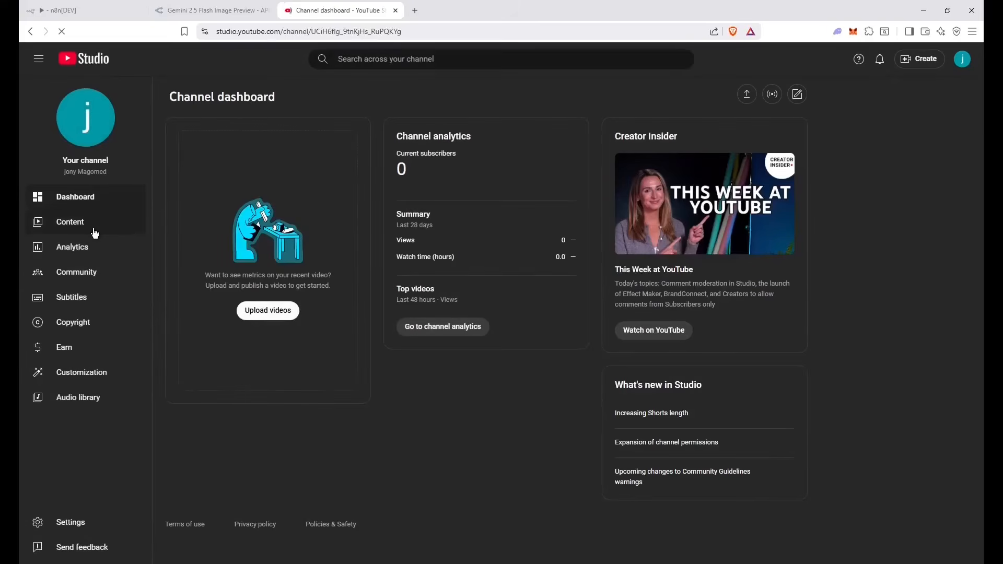
pyautogui.click(95, 233)
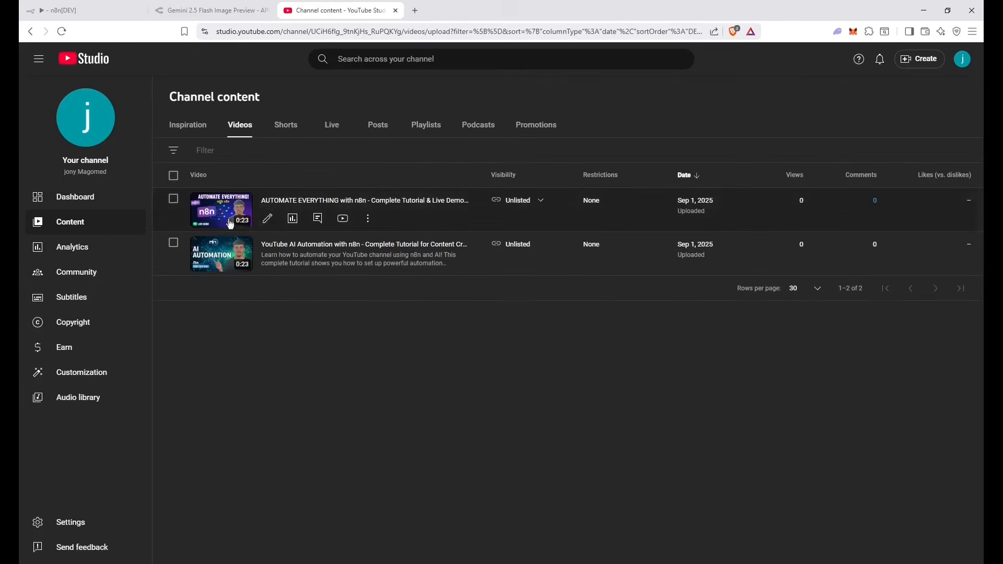
pyautogui.click(268, 219)
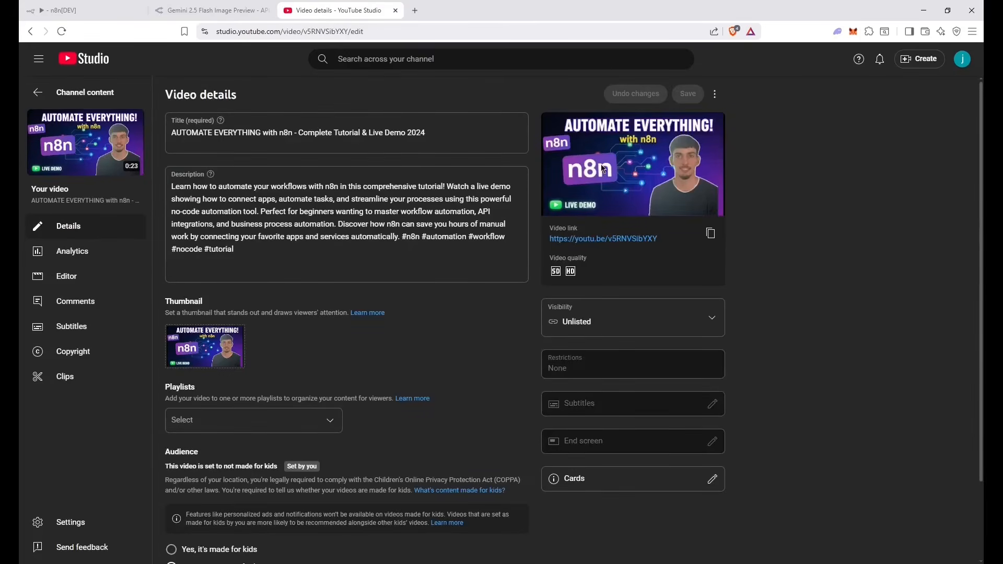
pyautogui.moveTo(642, 140)
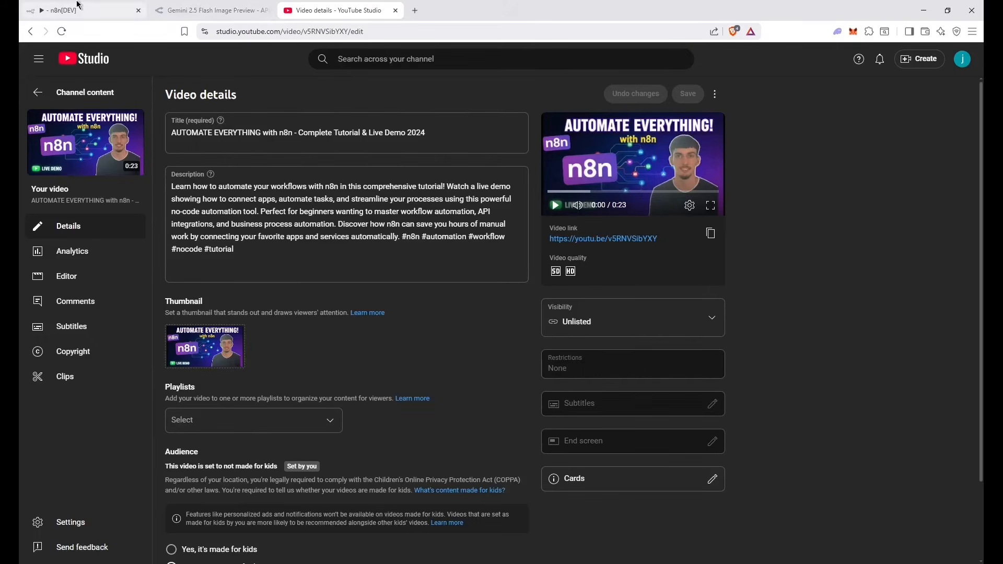
pyautogui.moveTo(172, 132)
pyautogui.mouseDown()
pyautogui.moveTo(468, 133)
pyautogui.moveTo(174, 131)
pyautogui.mouseUp()
pyautogui.moveTo(250, 250); pyautogui.dragTo(172, 187)
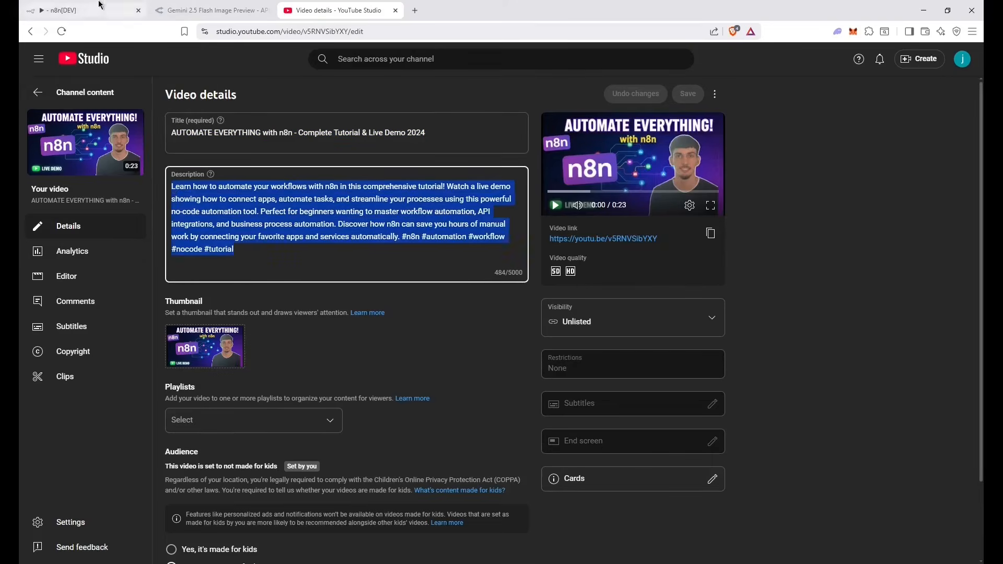
# Switch back to n8n, open the Code1 node and examine its Image_to_edit and Youtube_Video binary inputs
pyautogui.click(91, 16)
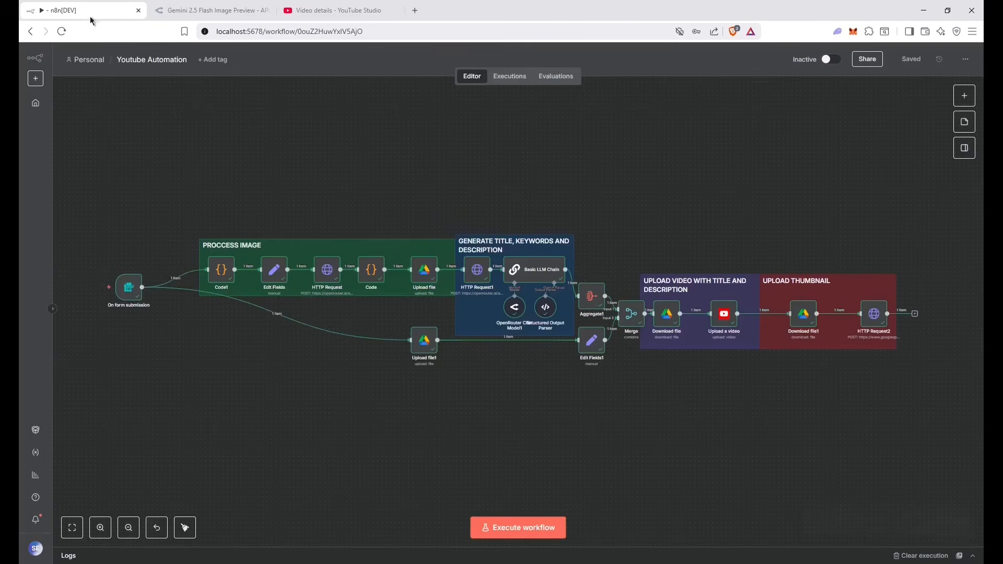
pyautogui.doubleClick(220, 275)
pyautogui.moveTo(101, 142); pyautogui.dragTo(47, 143)
pyautogui.moveTo(329, 141); pyautogui.dragTo(206, 147)
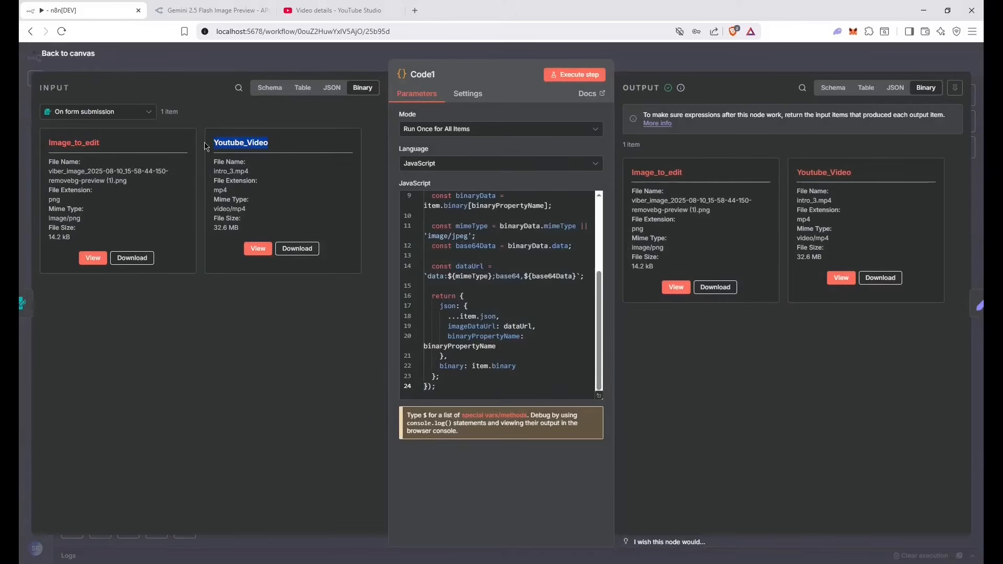
pyautogui.click(293, 142)
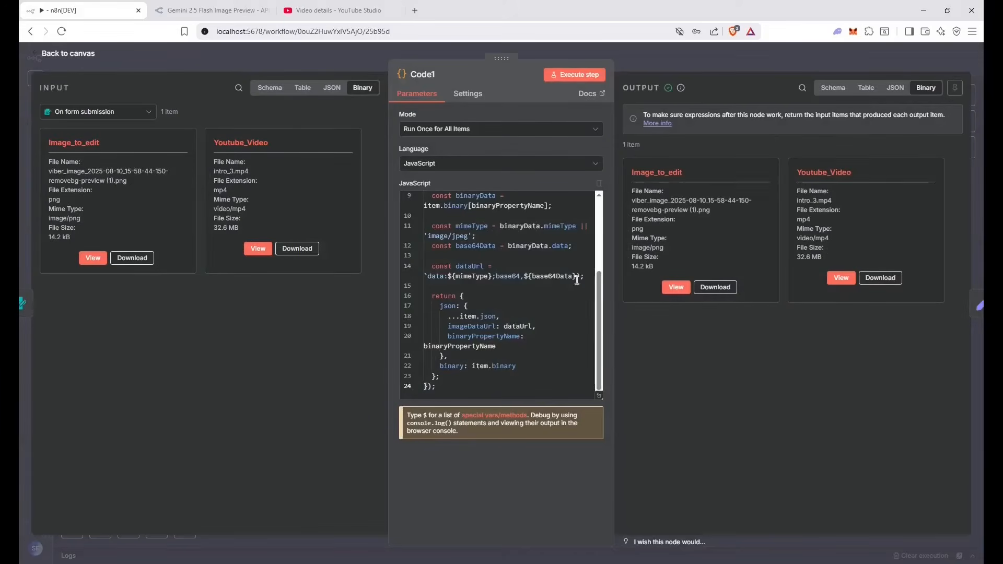
# Review the Code1 script and the imageDataUrl value in its JSON output, and return to the canvas
pyautogui.scroll(3, 553, 274)
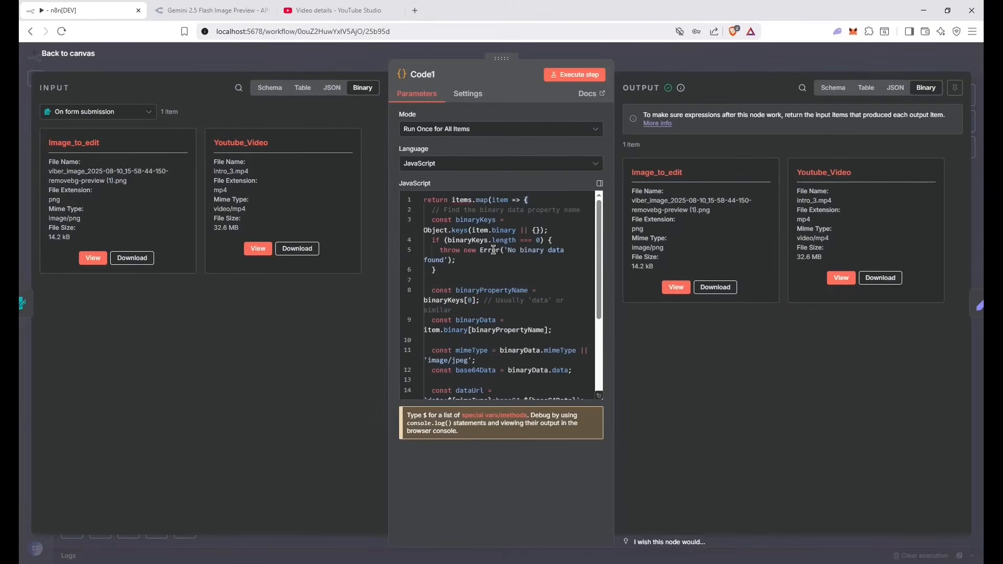
pyautogui.click(895, 88)
pyautogui.scroll(-3, 863, 223)
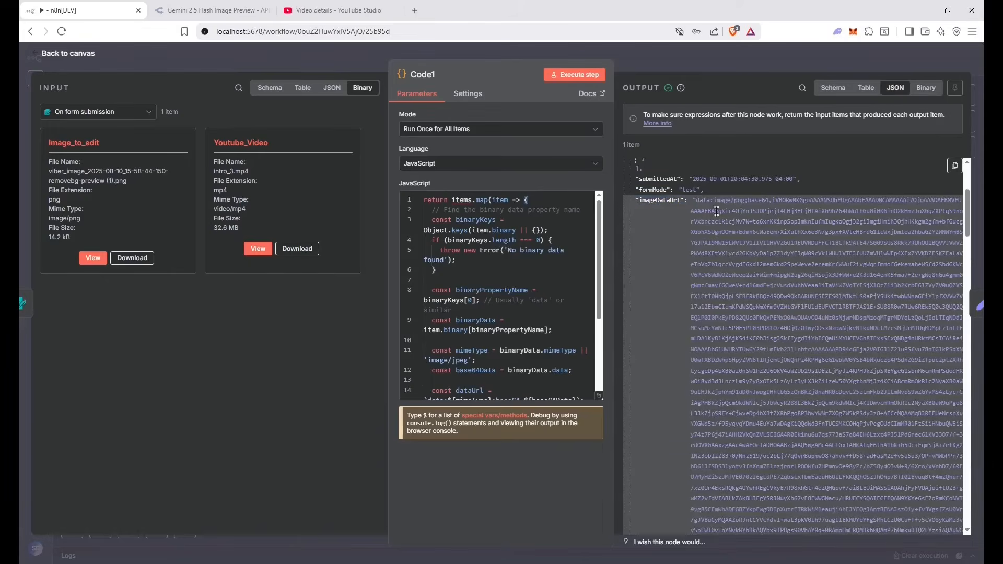
pyautogui.scroll(3, 758, 225)
pyautogui.moveTo(754, 375); pyautogui.dragTo(764, 376)
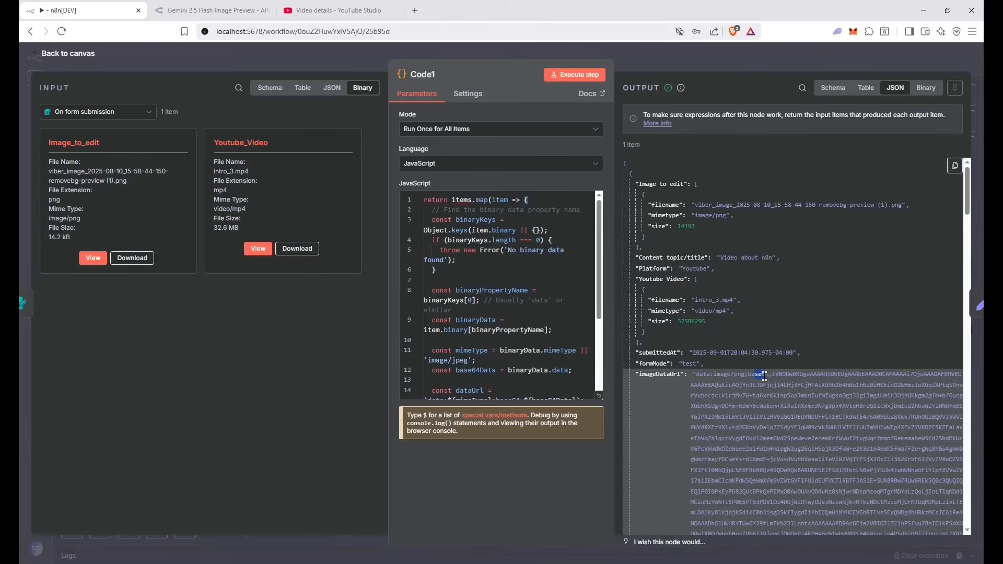
pyautogui.click(754, 63)
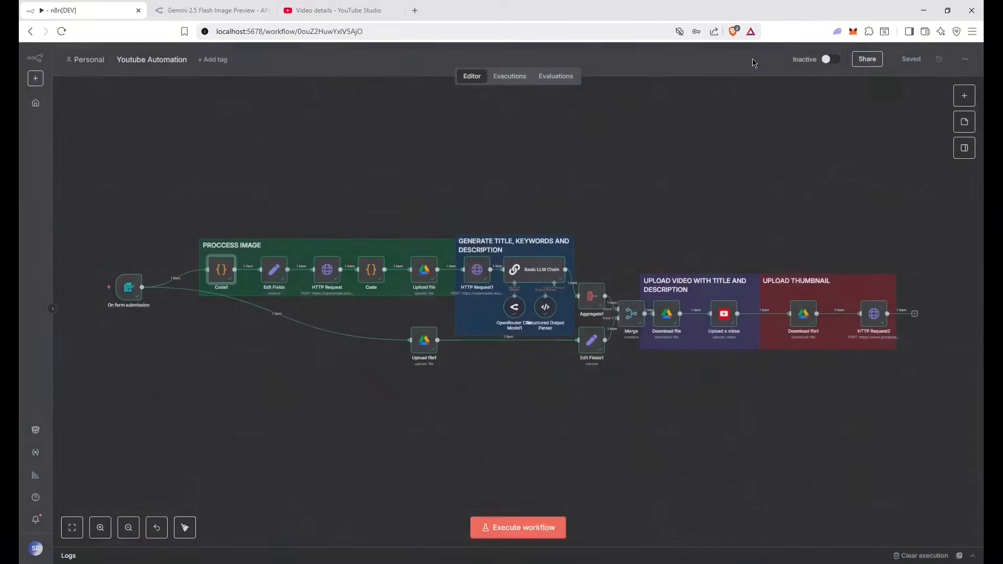
# Open the Edit Fields node and compare the editPrompt expression with its resolved result in the expression editor
pyautogui.doubleClick(274, 270)
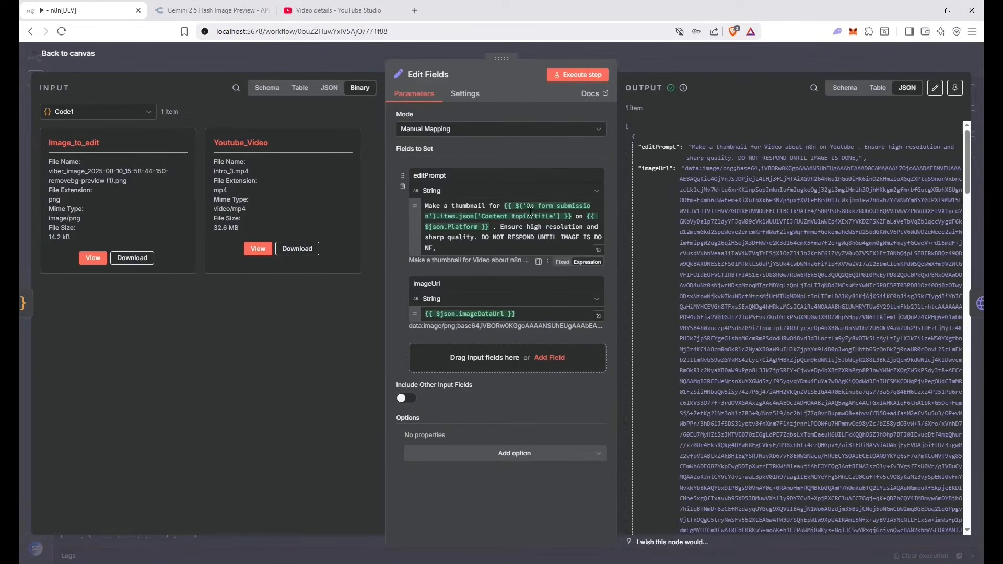
pyautogui.click(596, 250)
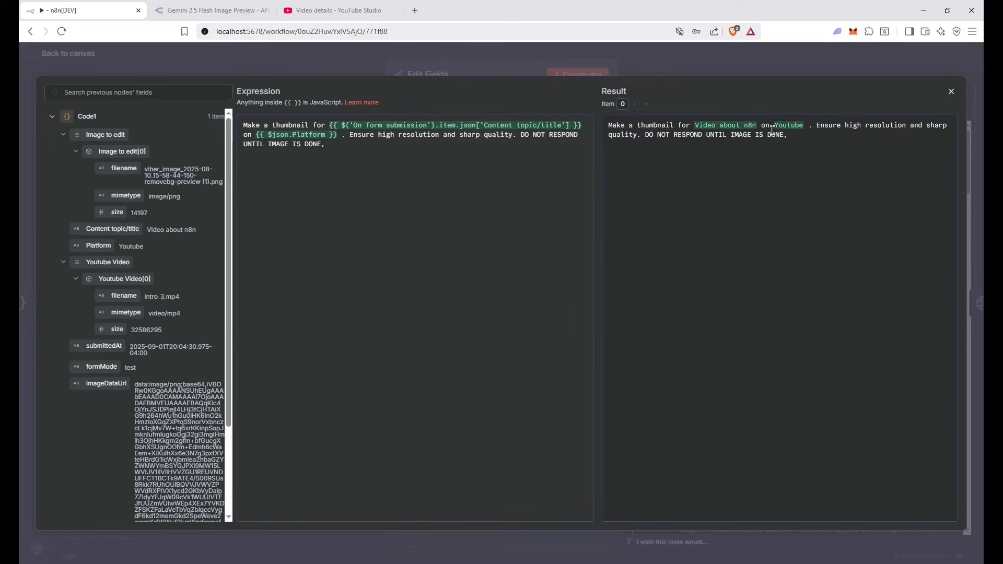
pyautogui.moveTo(354, 138); pyautogui.dragTo(429, 129)
pyautogui.click(701, 58)
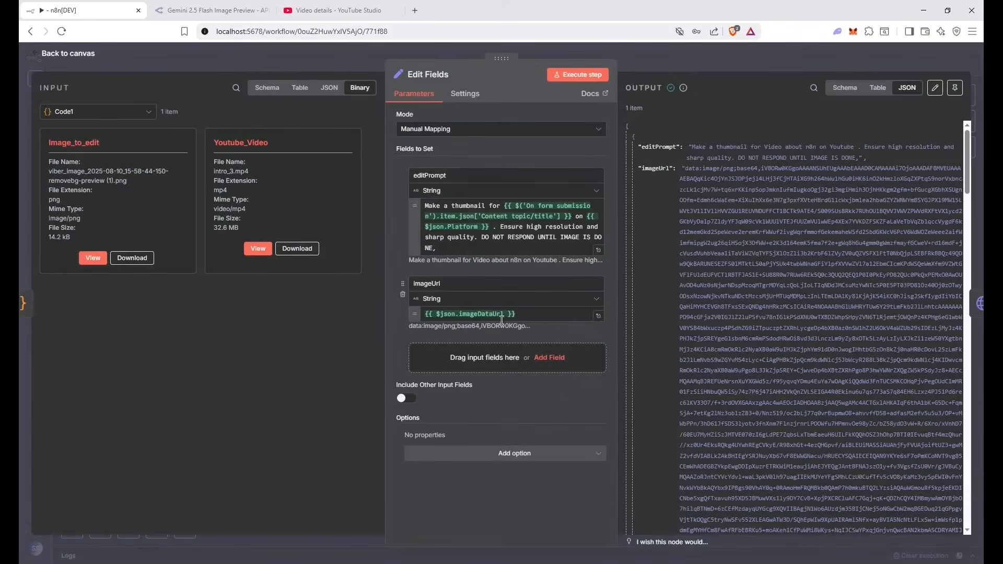
# Check the imageUrl expression in Edit Fields against its base64 output, and return to the canvas
pyautogui.moveTo(517, 314); pyautogui.dragTo(427, 310)
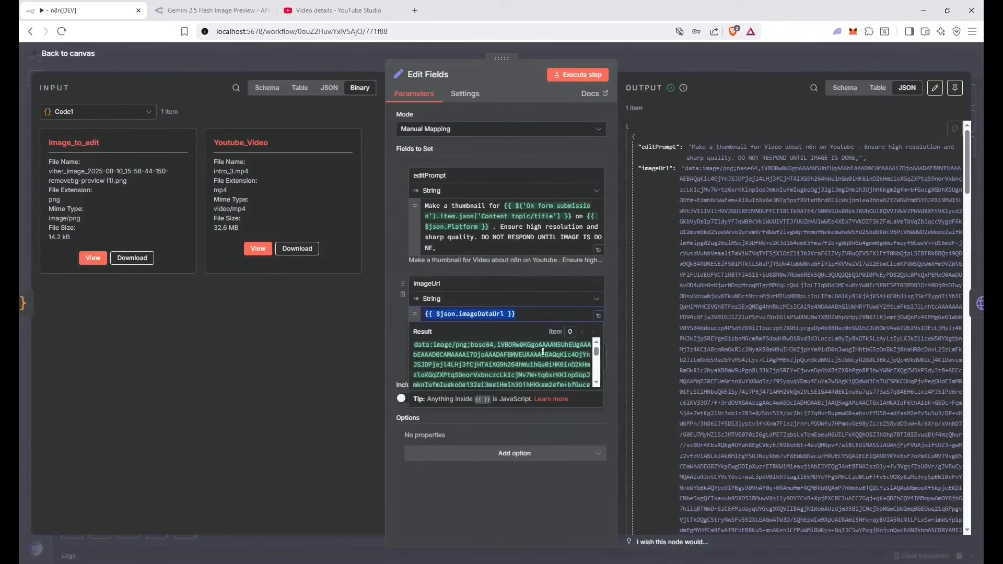
pyautogui.moveTo(683, 168); pyautogui.dragTo(723, 382)
pyautogui.click(705, 225)
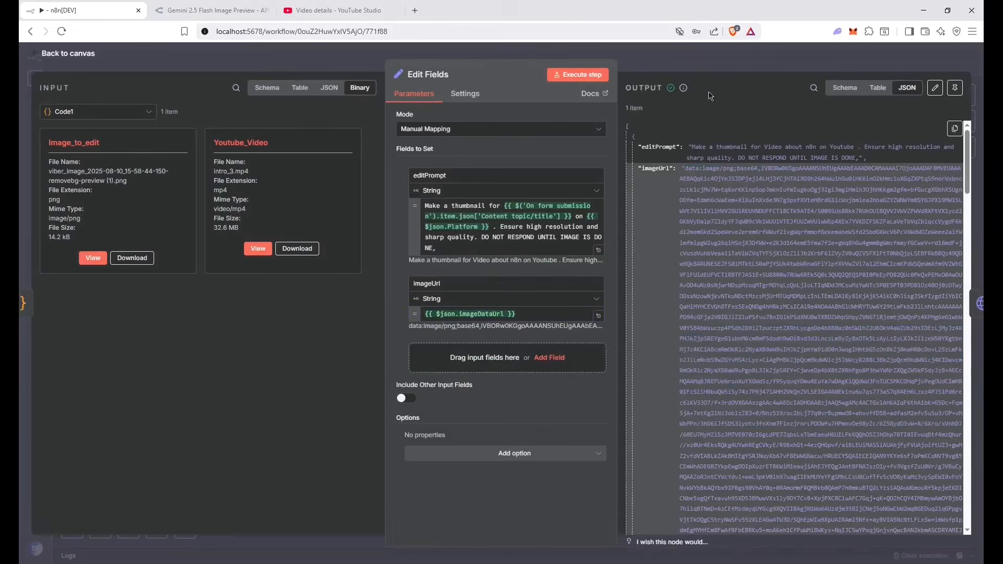
pyautogui.click(703, 60)
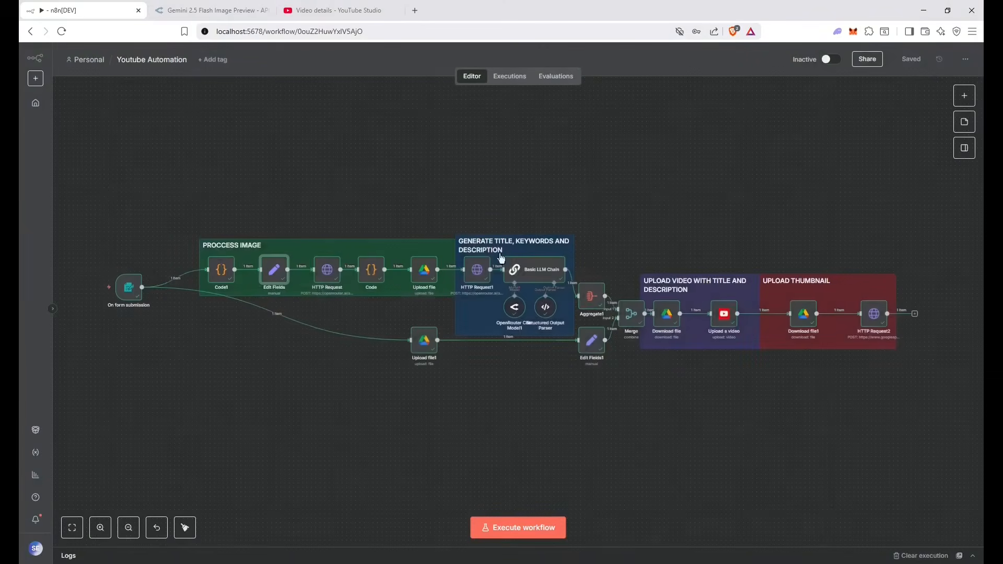
# Open the HTTP Request node and compare its JSON body expression with the resolved editPrompt and imageUrl result
pyautogui.doubleClick(319, 277)
pyautogui.scroll(-4, 601, 376)
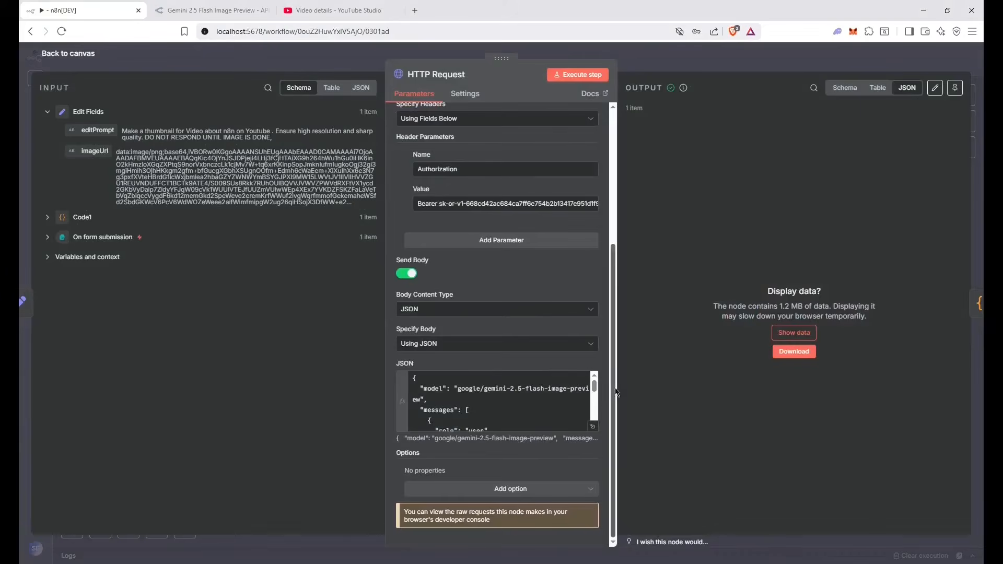
pyautogui.click(589, 424)
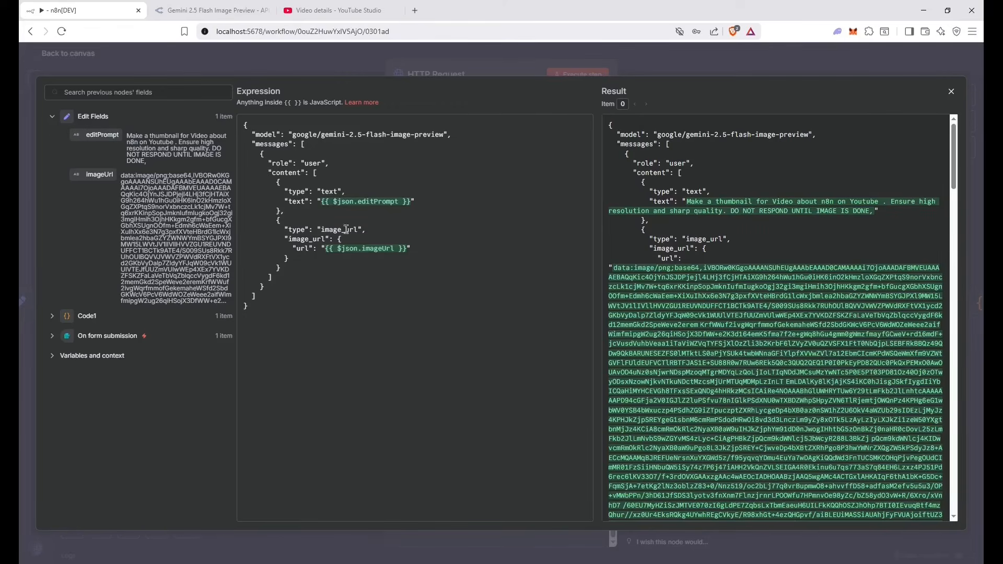
pyautogui.scroll(-20, 746, 354)
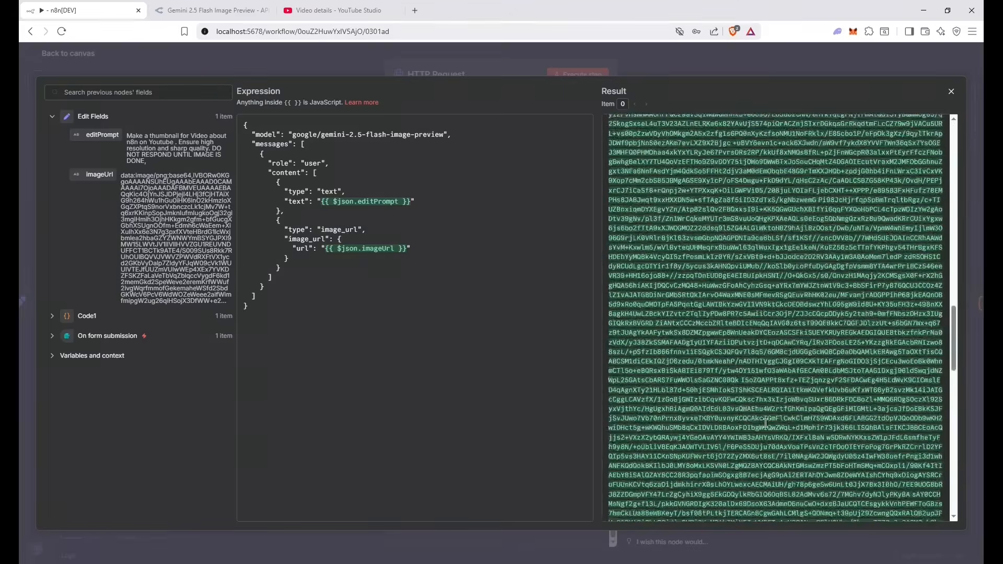
pyautogui.press('Escape')
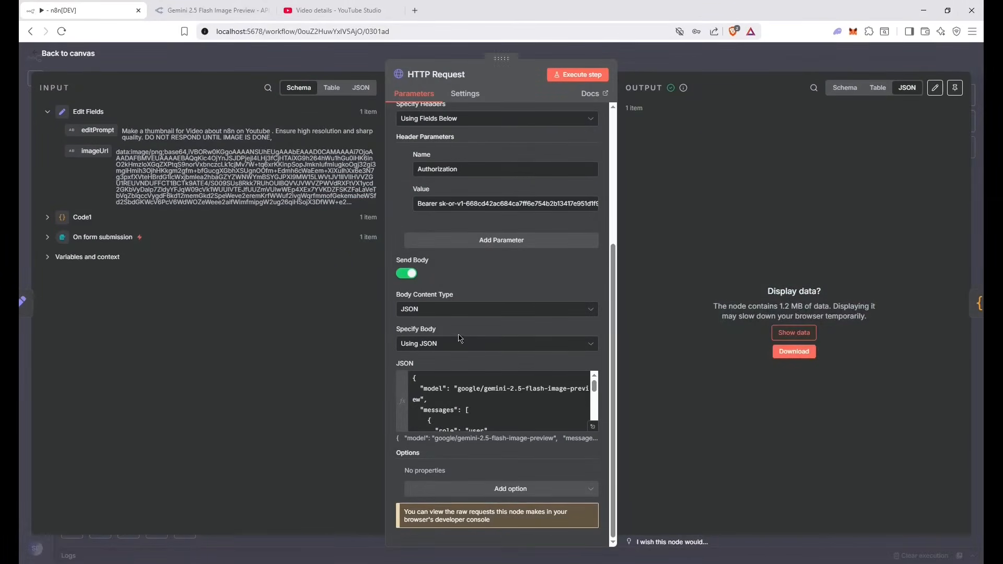
# Show the HTTP Request node's large JSON output, look through the response, and return to the canvas
pyautogui.click(799, 333)
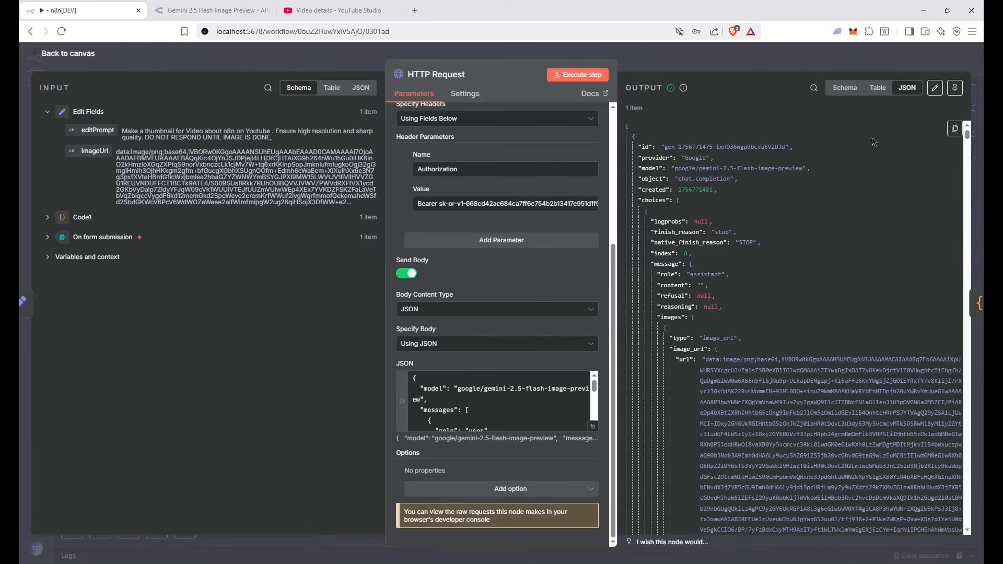
pyautogui.scroll(-5, 872, 104)
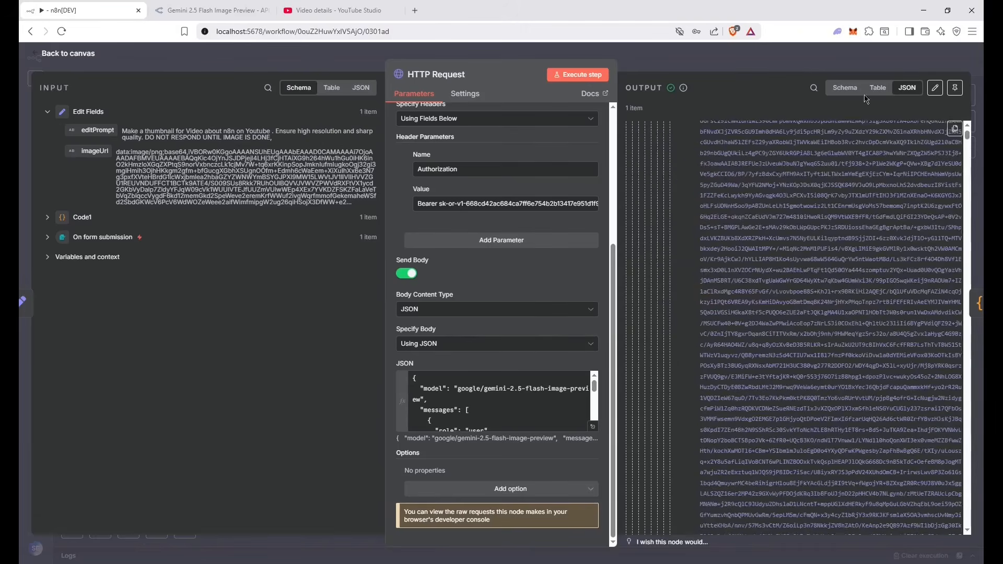
pyautogui.click(841, 63)
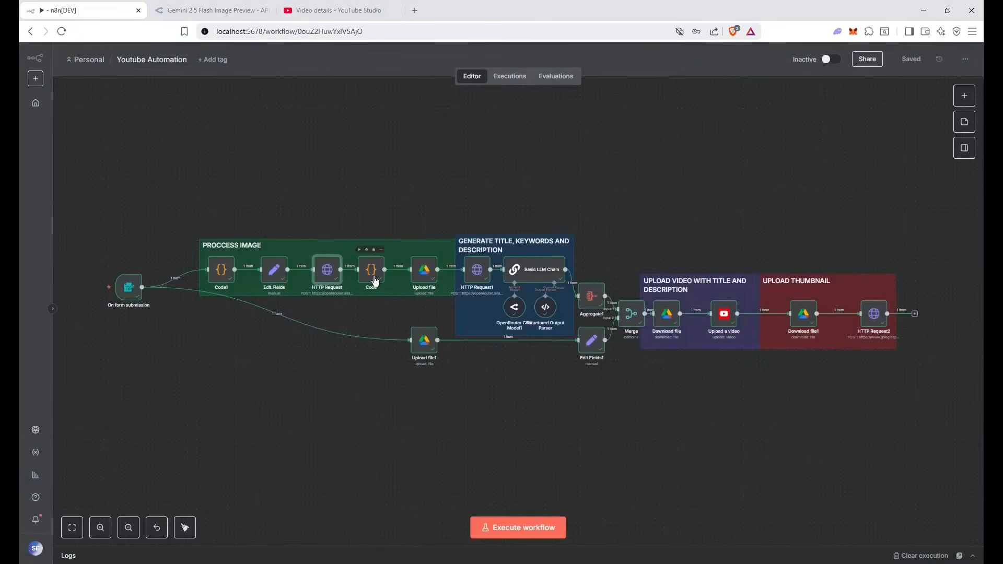
# Reopen the HTTP Request node, examine the base64 image url in its output, and return to the canvas
pyautogui.doubleClick(331, 277)
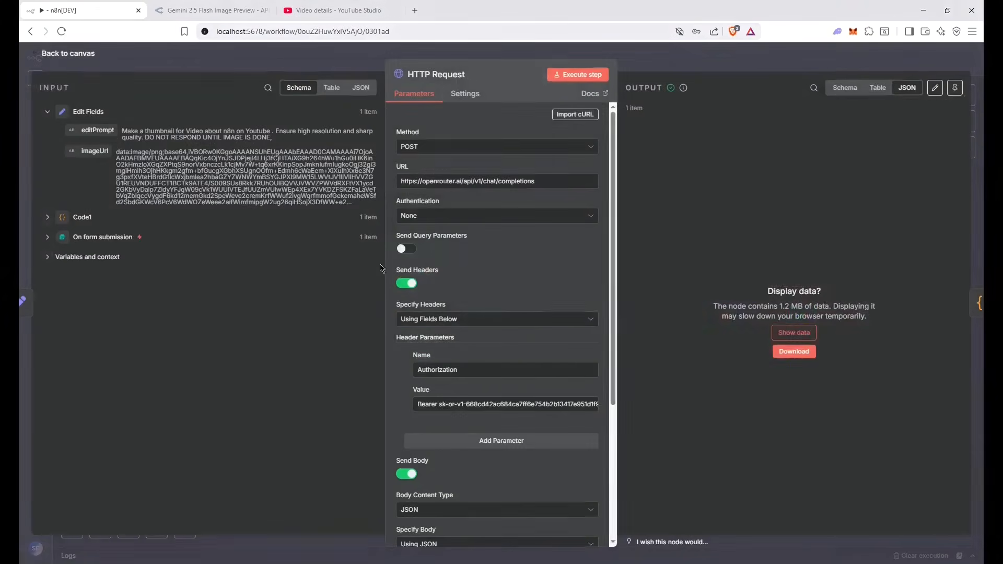
pyautogui.click(799, 332)
pyautogui.scroll(-10, 792, 293)
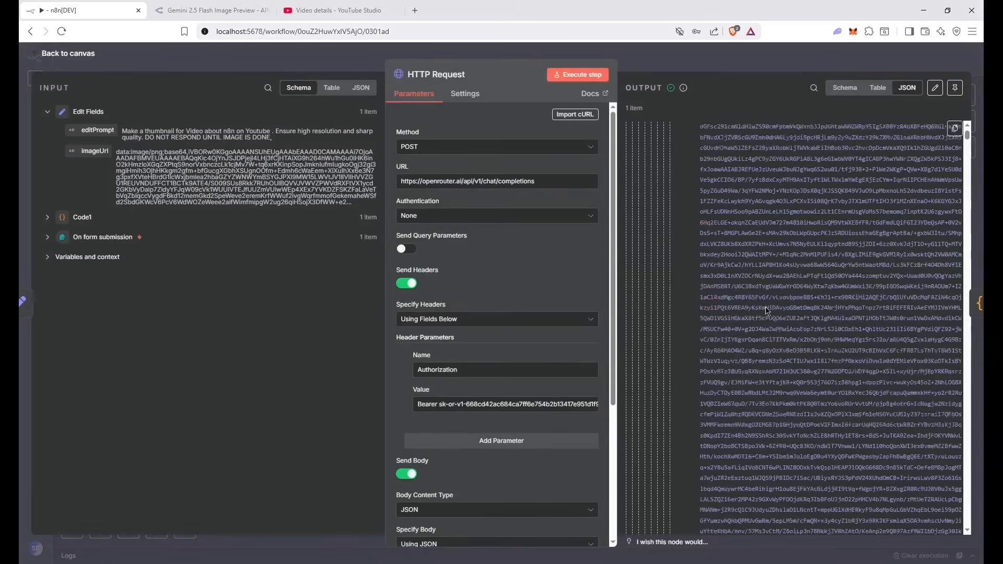
pyautogui.scroll(6, 792, 286)
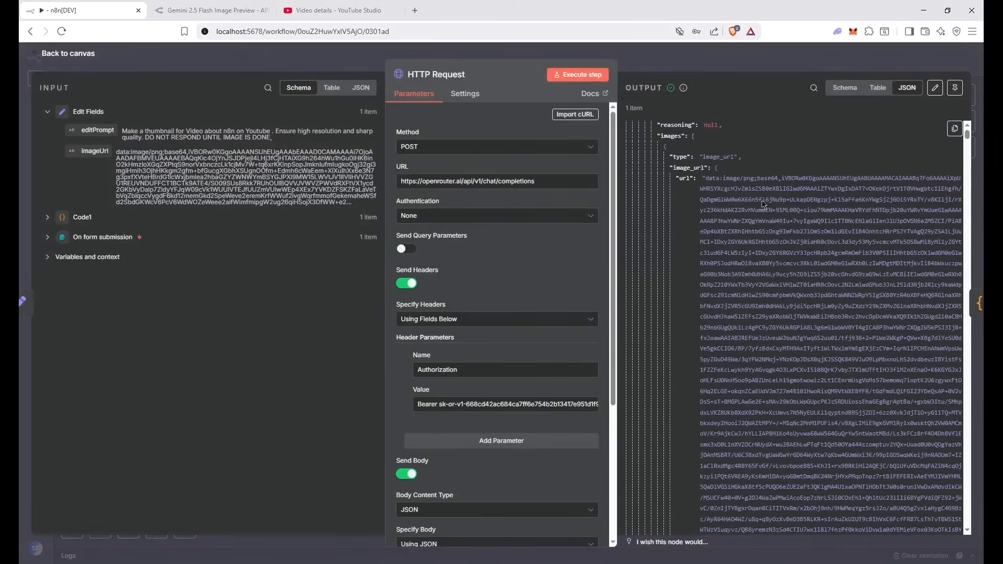
pyautogui.scroll(5, 764, 203)
pyautogui.moveTo(737, 370); pyautogui.dragTo(807, 465)
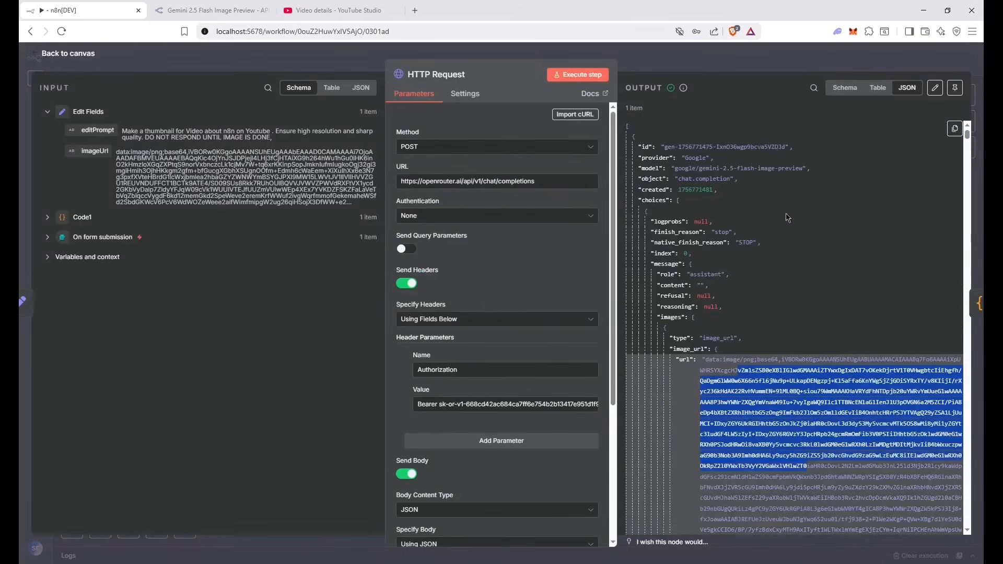
pyautogui.click(740, 54)
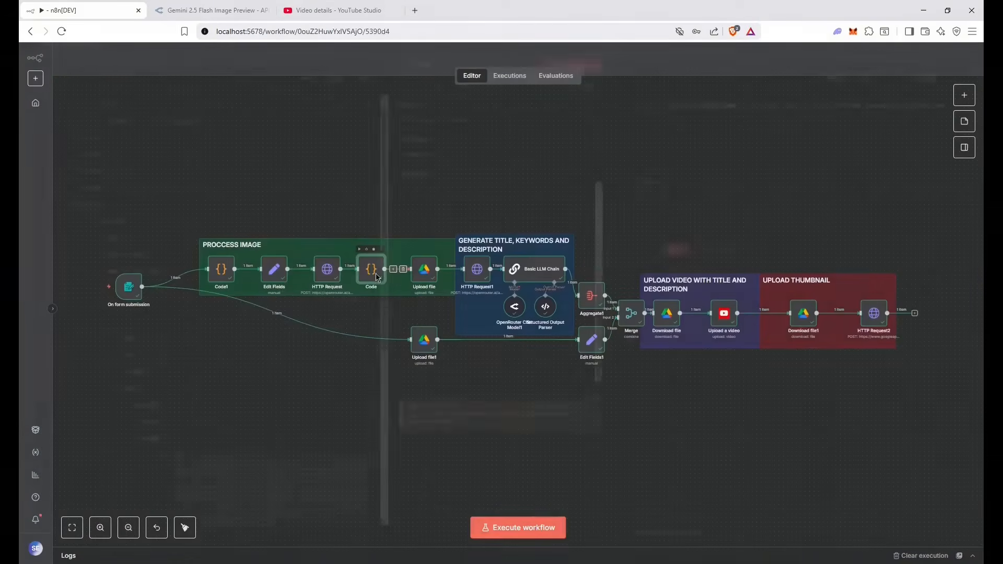
# Open the Code node, review its base64 conversion script, view the generated thumbnail in the binary output, and close the node
pyautogui.doubleClick(378, 277)
pyautogui.scroll(-4, 172, 282)
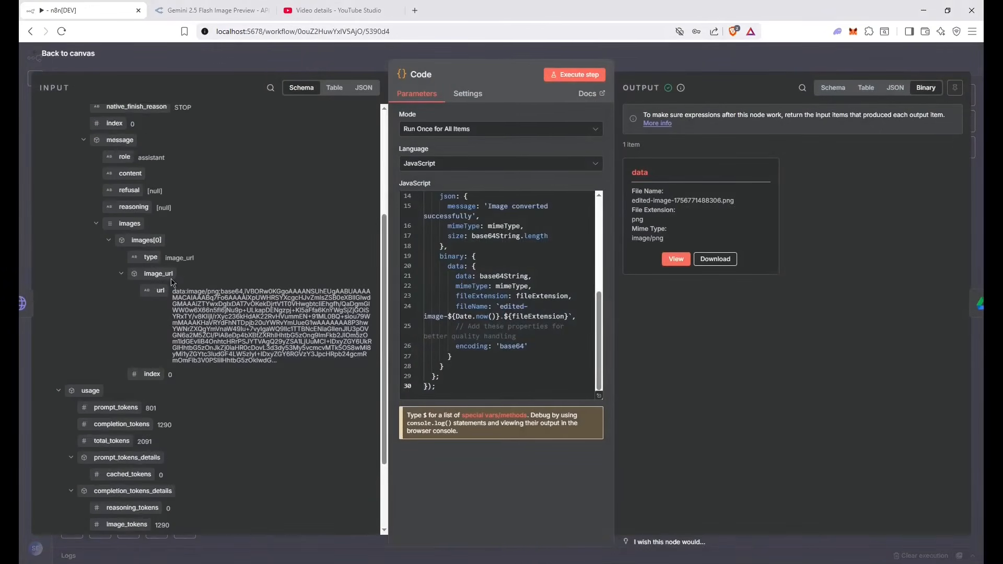
pyautogui.scroll(5, 486, 261)
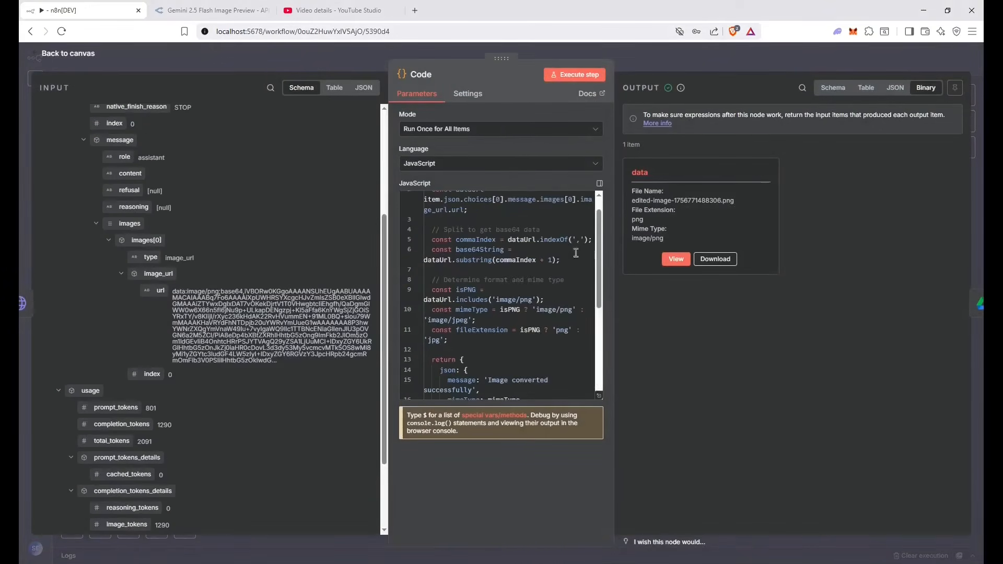
pyautogui.click(685, 262)
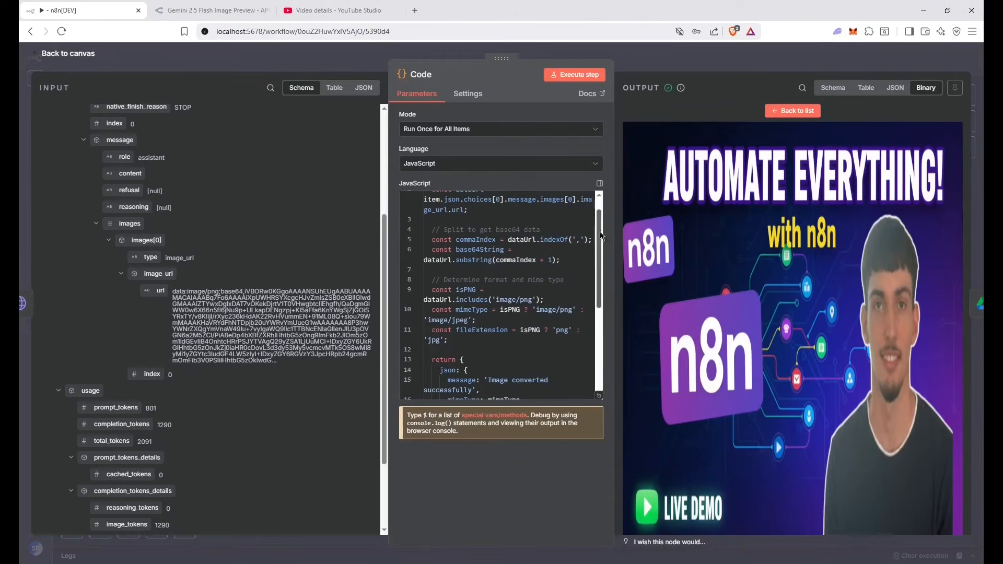
pyautogui.moveTo(614, 240); pyautogui.dragTo(214, 243)
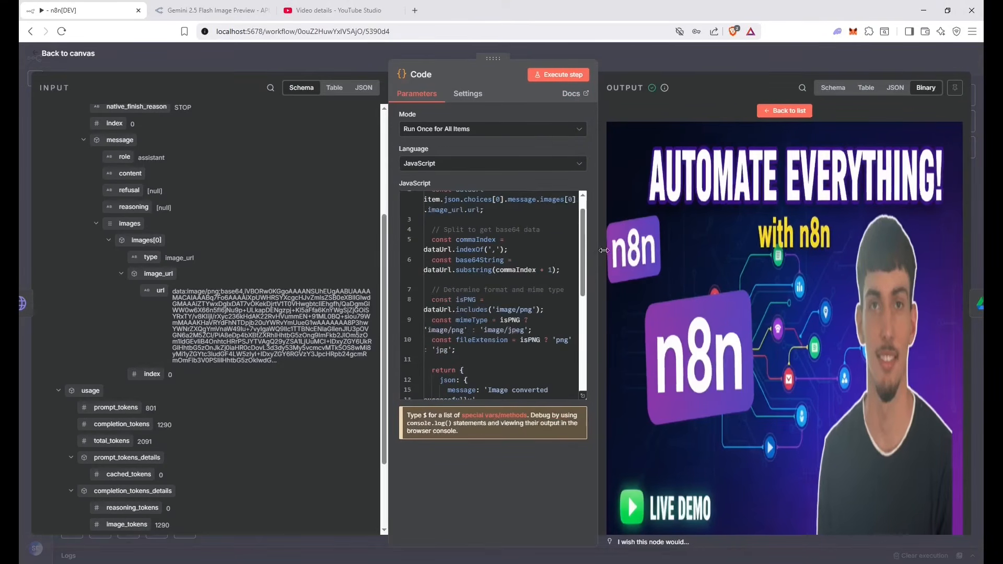
pyautogui.press('Escape')
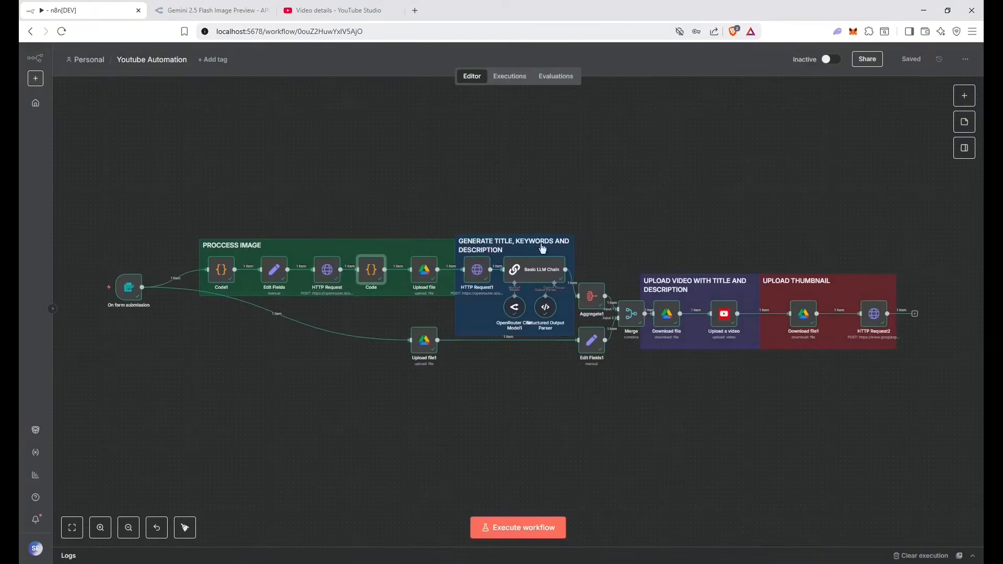
# Open the Upload file node, check its File Name expression and match the data field name to the binary input, then return to the canvas
pyautogui.doubleClick(424, 270)
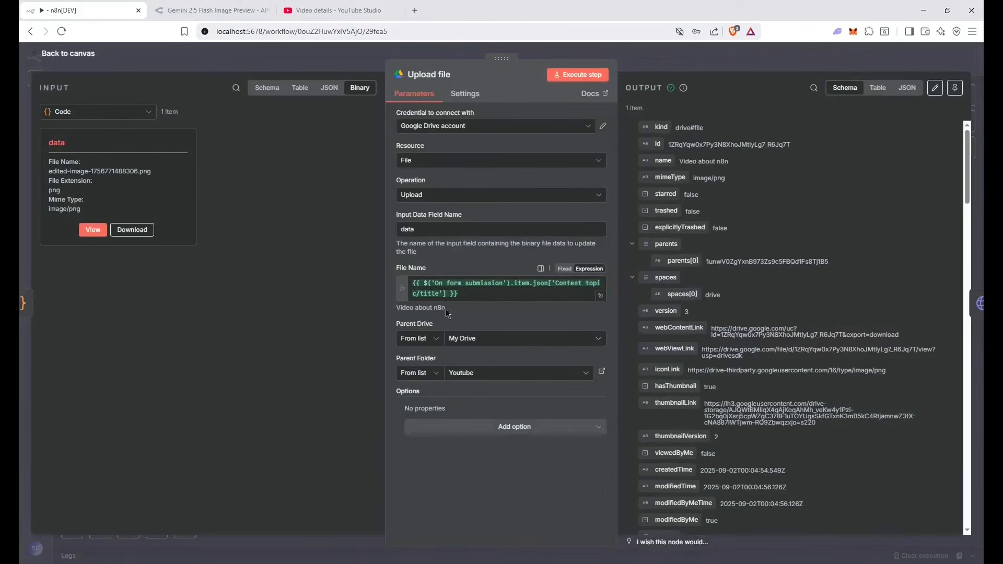
pyautogui.click(470, 296)
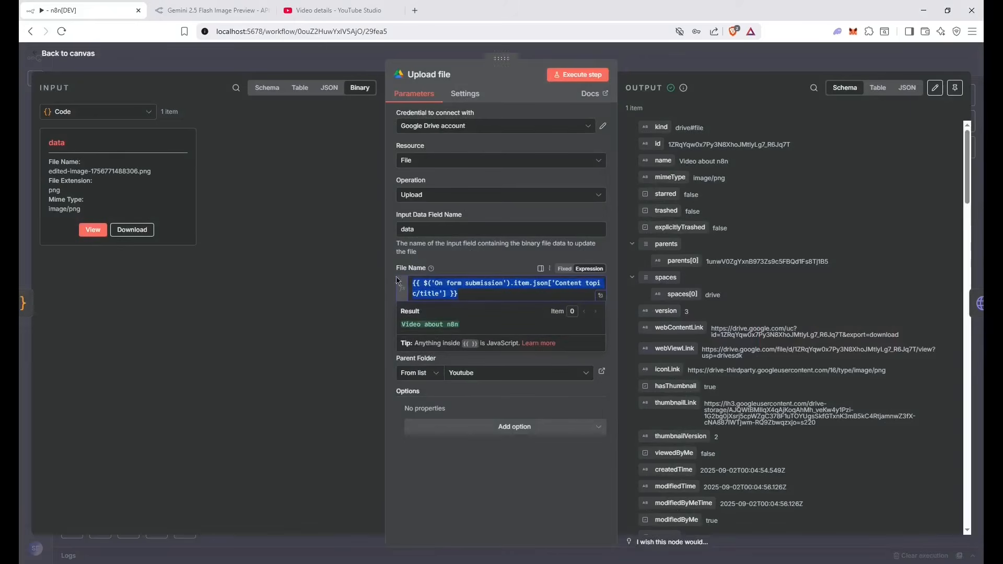
pyautogui.click(370, 273)
pyautogui.moveTo(424, 230); pyautogui.dragTo(373, 227)
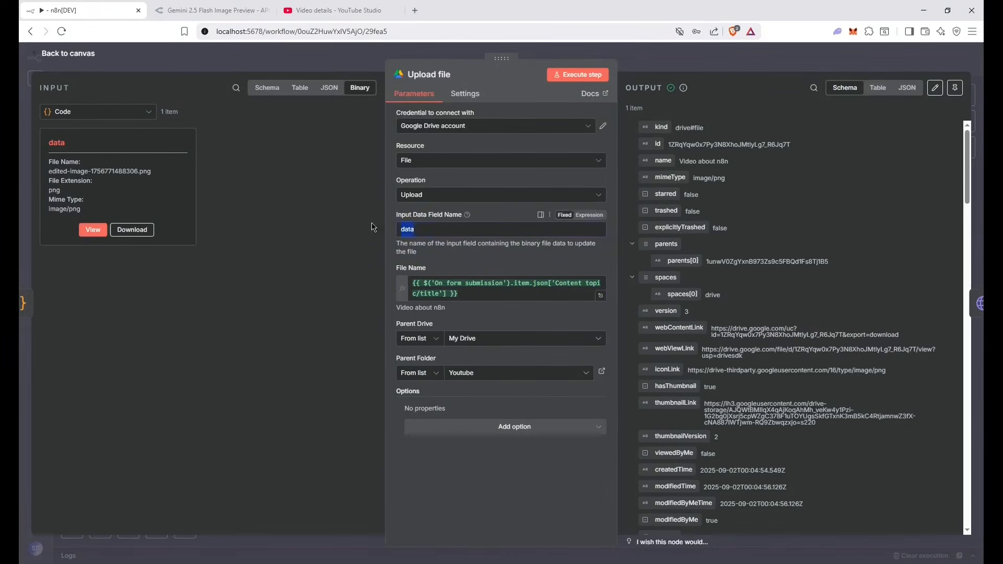
pyautogui.moveTo(45, 142); pyautogui.dragTo(64, 138)
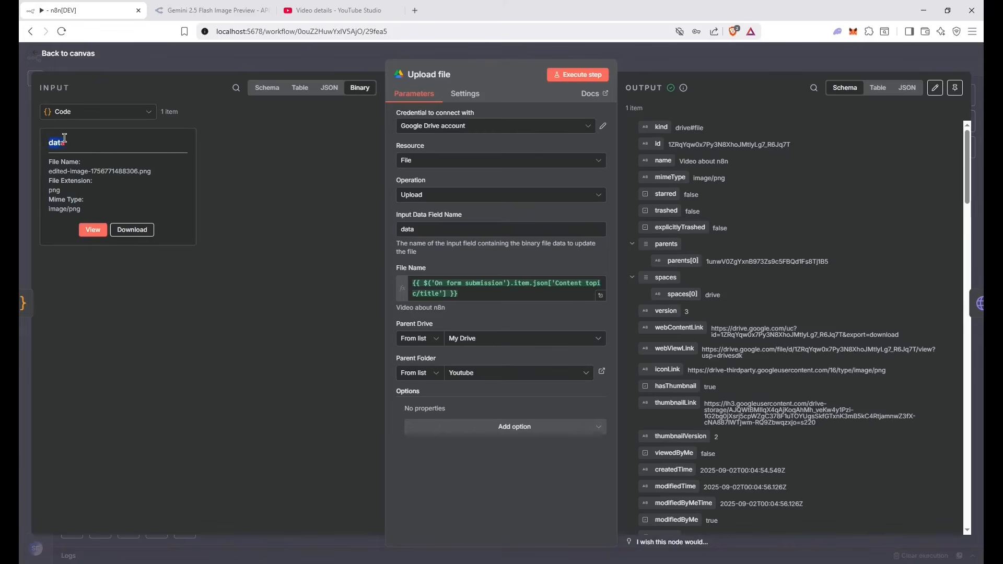
pyautogui.click(280, 245)
pyautogui.click(692, 57)
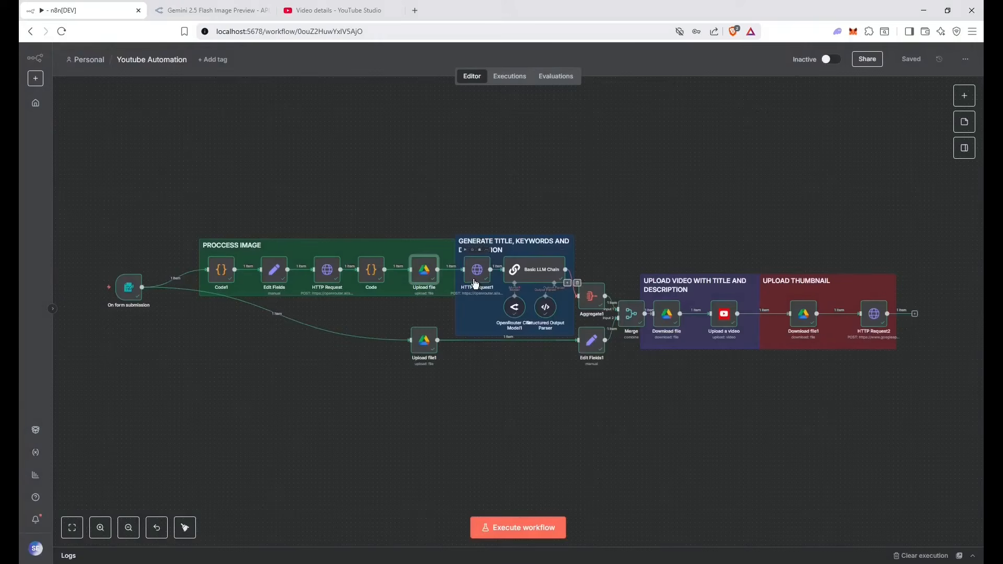
# Open the HTTP Request1 node and review its image analysis JSON body and the resolved image url in the expression editor
pyautogui.doubleClick(474, 282)
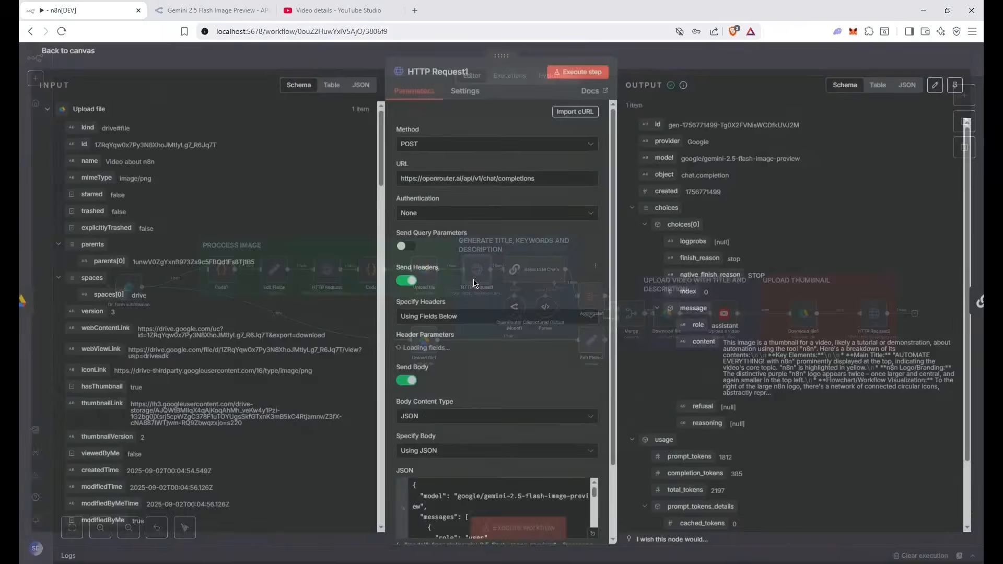
pyautogui.scroll(-4, 558, 334)
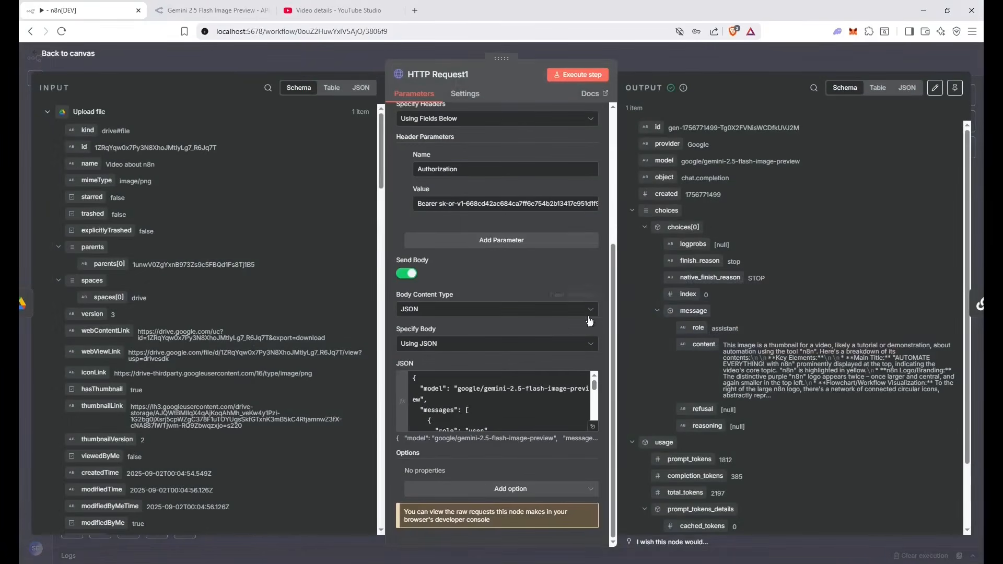
pyautogui.click(587, 414)
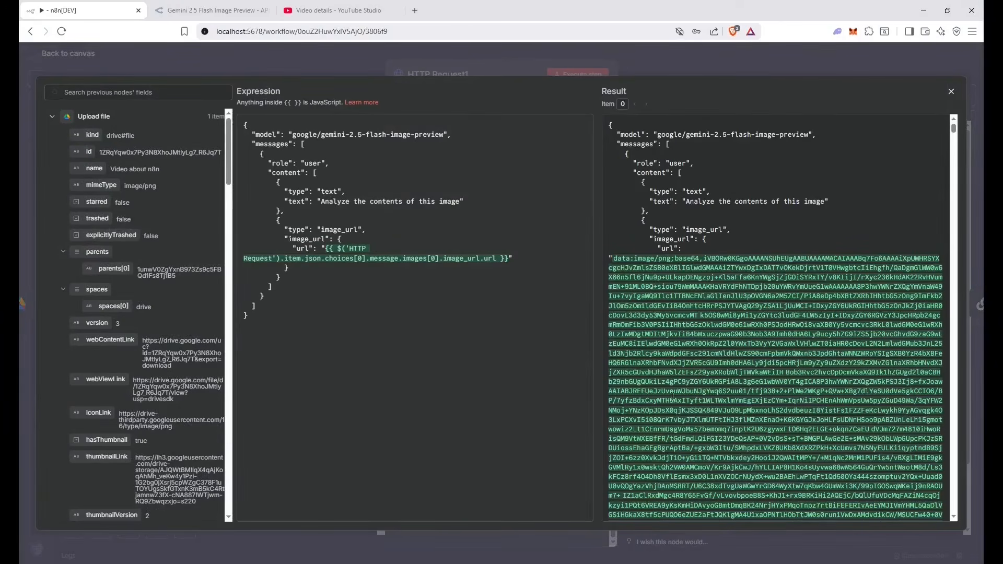
pyautogui.scroll(-5, 673, 397)
pyautogui.scroll(5, 673, 397)
pyautogui.click(637, 67)
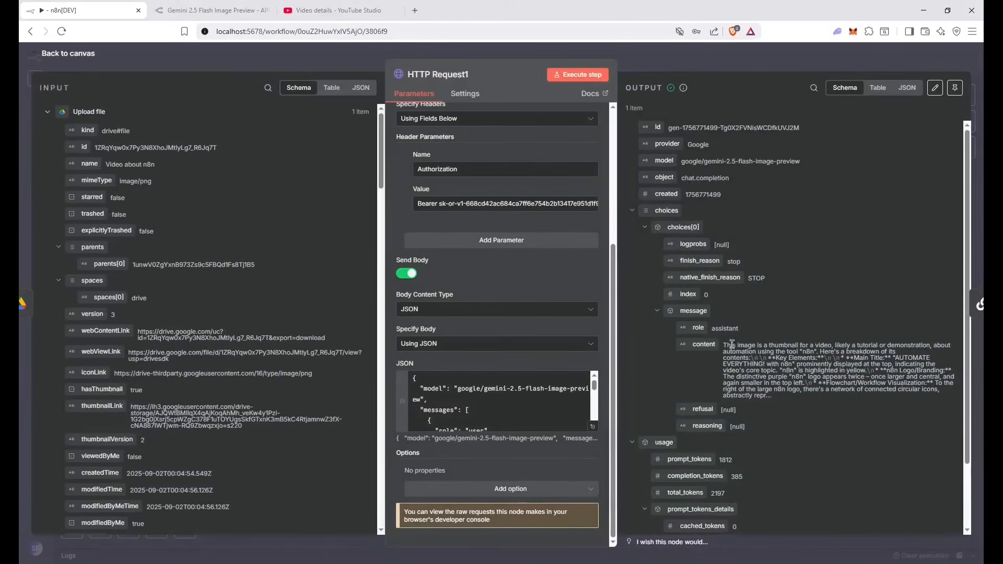
# Read the thumbnail description in HTTP Request1's output as a table, and return to the canvas
pyautogui.click(877, 88)
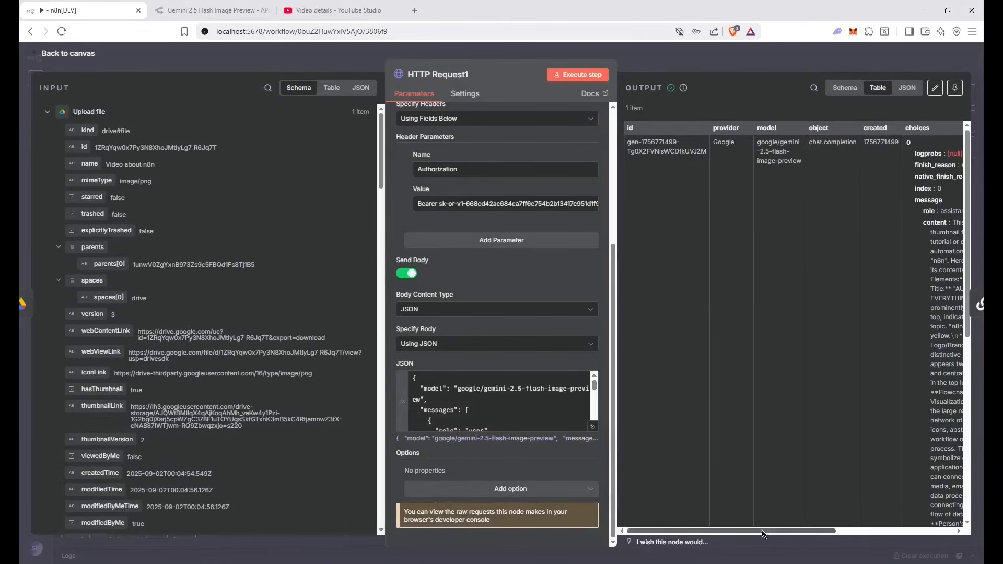
pyautogui.hscroll(5, 833, 407)
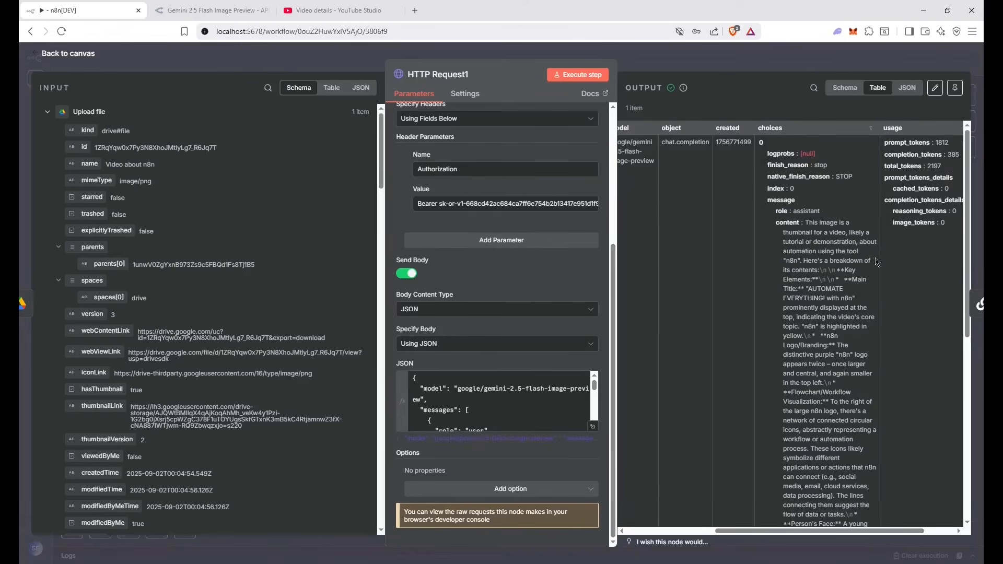
pyautogui.scroll(-7, 839, 299)
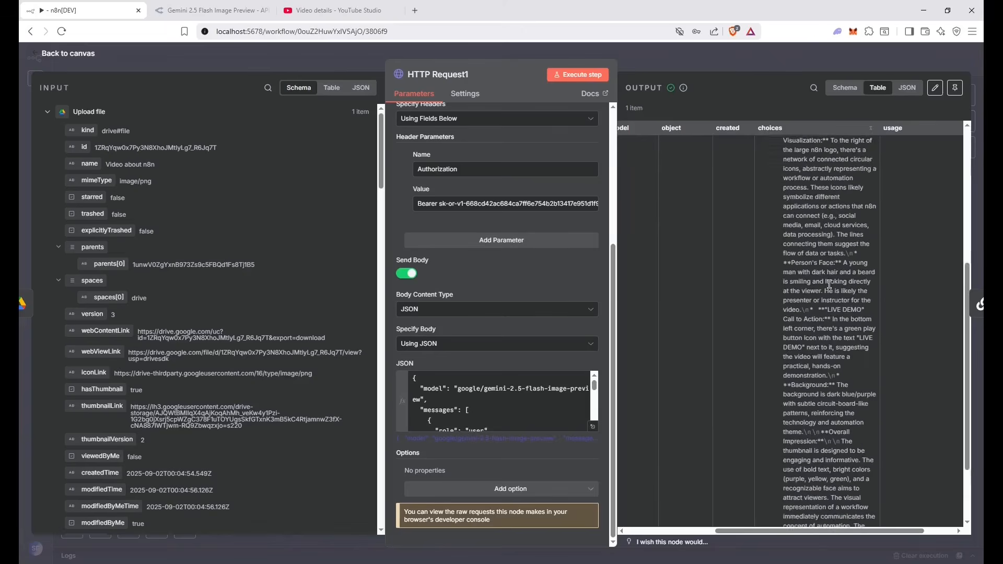
pyautogui.scroll(8, 832, 459)
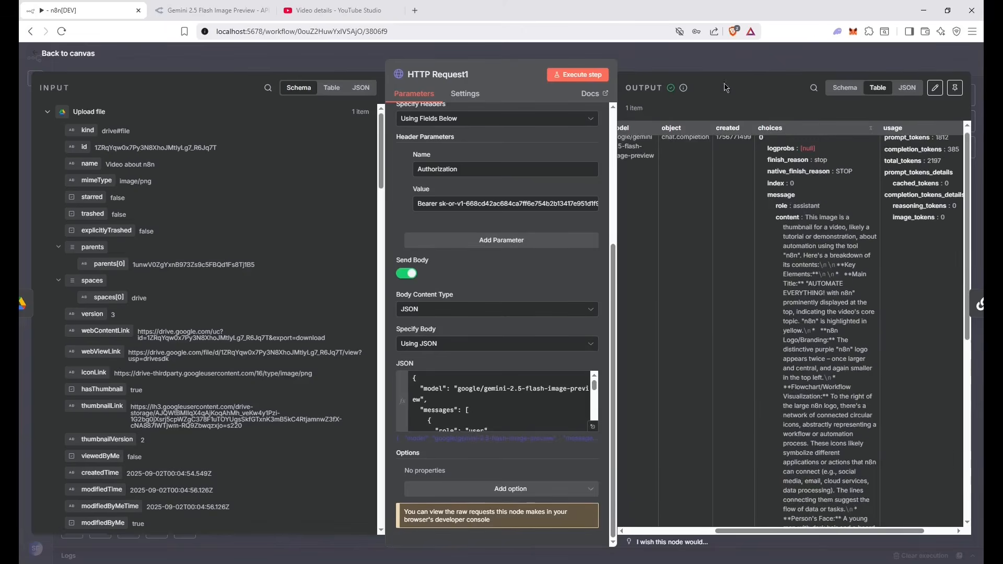
pyautogui.press('Escape')
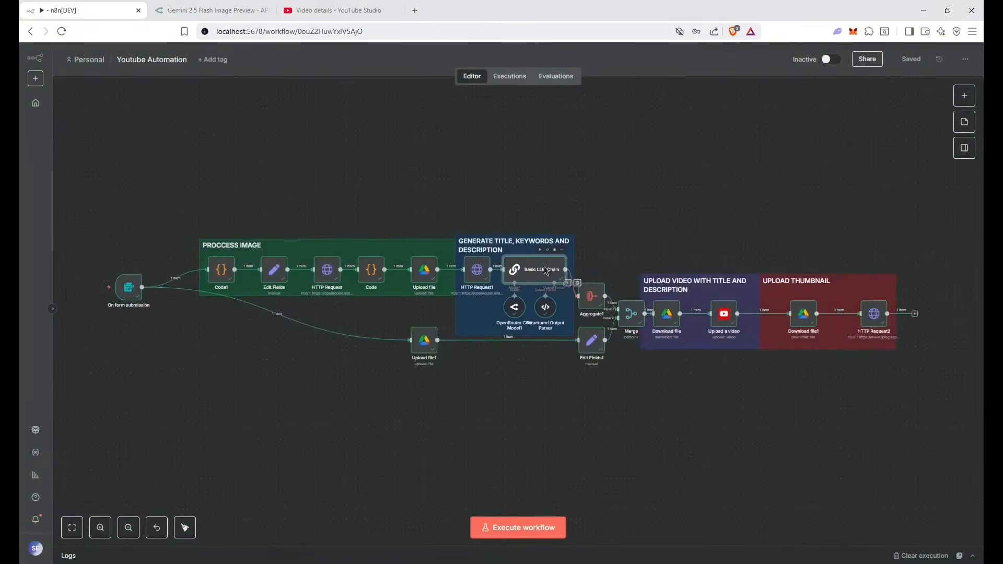
# Open the Basic LLM Chain node, compare its prompt expression with the resolved thumbnail content and content topic, and return to the canvas
pyautogui.doubleClick(548, 272)
pyautogui.click(598, 237)
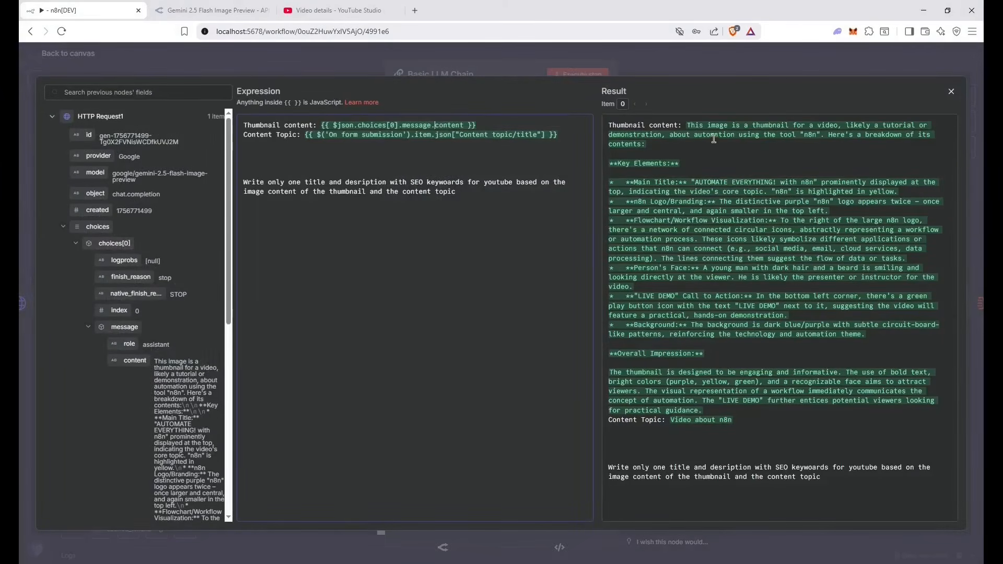
pyautogui.moveTo(689, 127); pyautogui.dragTo(741, 409)
pyautogui.click(741, 410)
pyautogui.moveTo(731, 421); pyautogui.dragTo(673, 421)
pyautogui.click(516, 304)
pyautogui.click(360, 72)
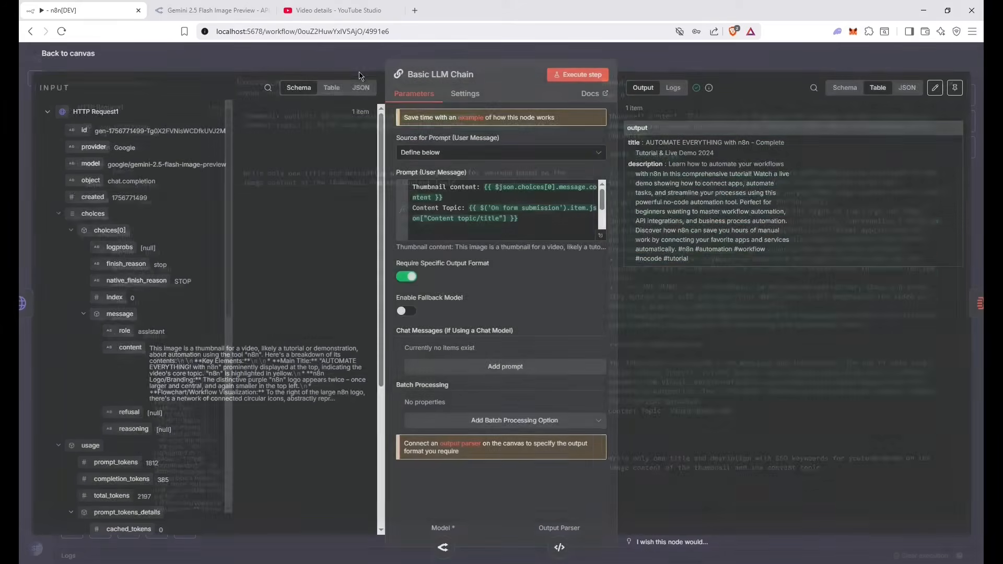
pyautogui.click(355, 67)
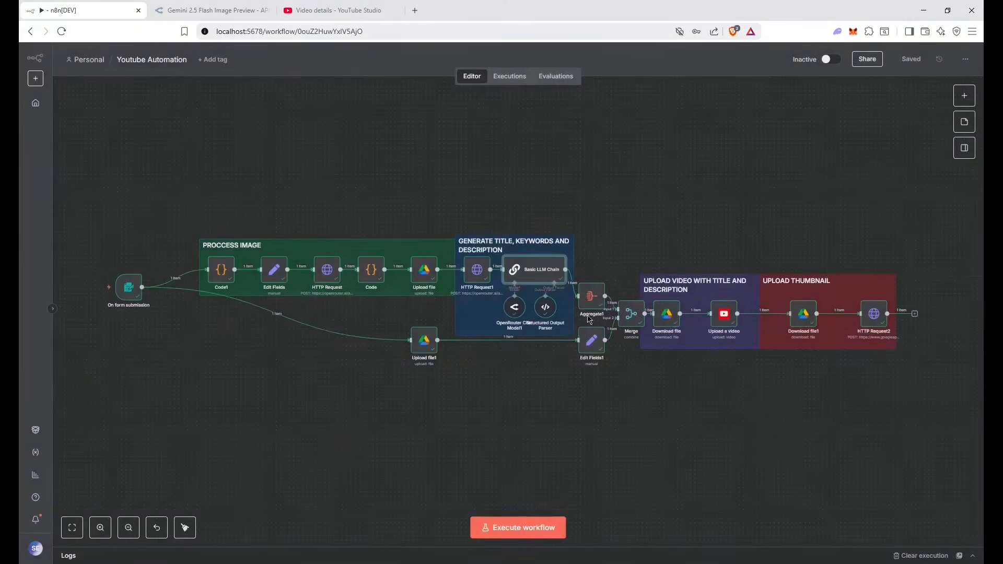
# Review the OpenRouter Chat Model node's model and response, reopen the Basic LLM Chain node briefly, and return to the canvas
pyautogui.doubleClick(507, 315)
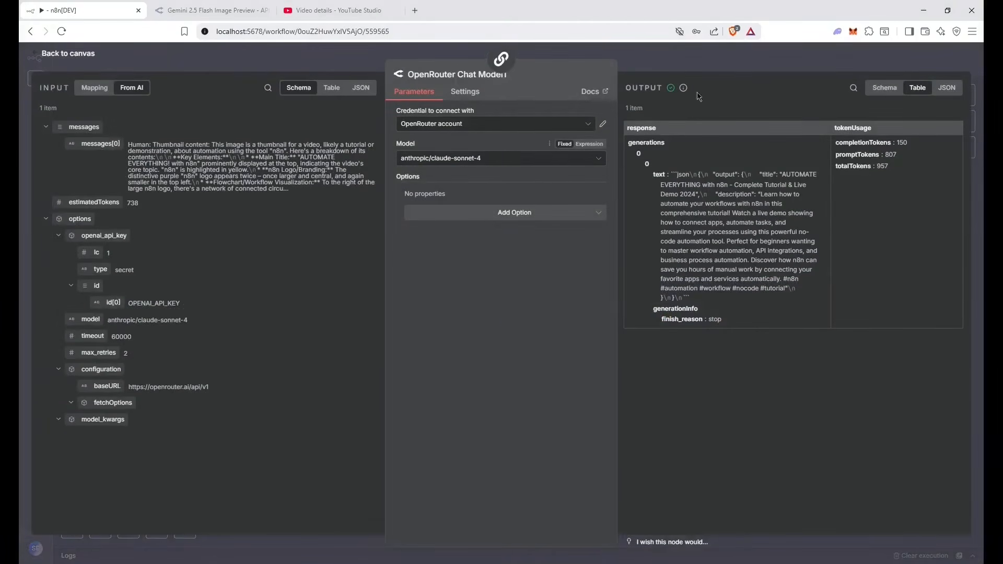
pyautogui.click(694, 56)
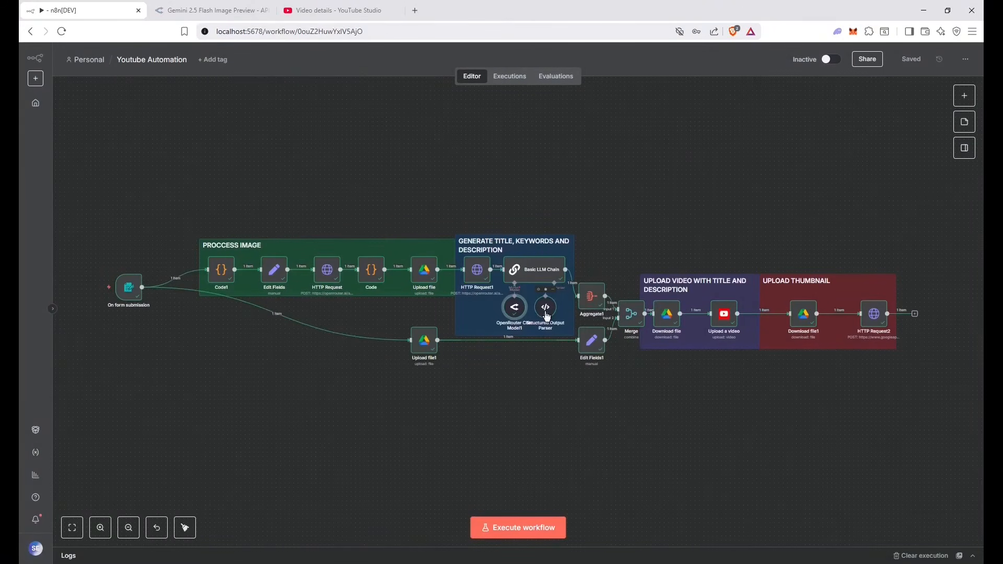
pyautogui.doubleClick(541, 272)
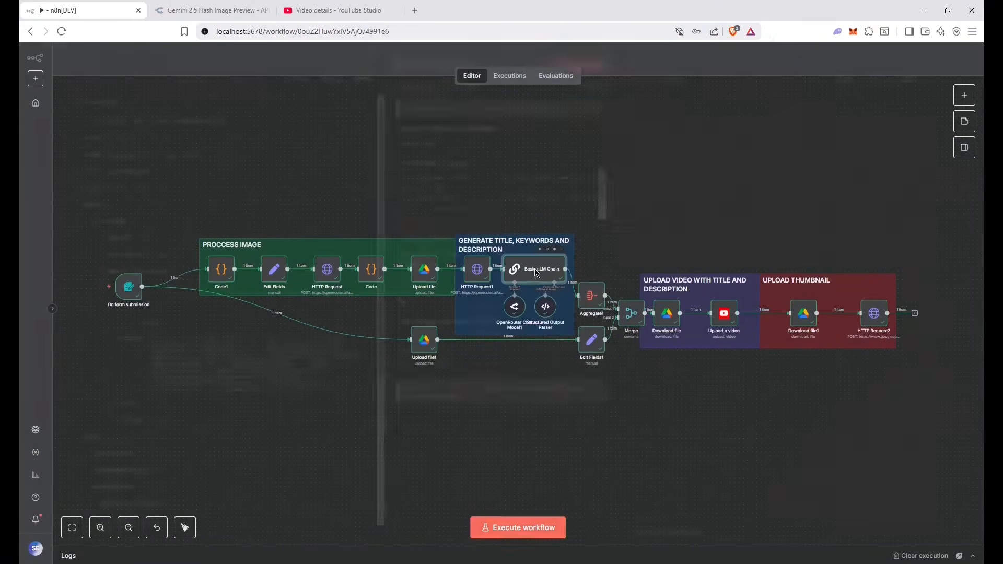
pyautogui.click(666, 56)
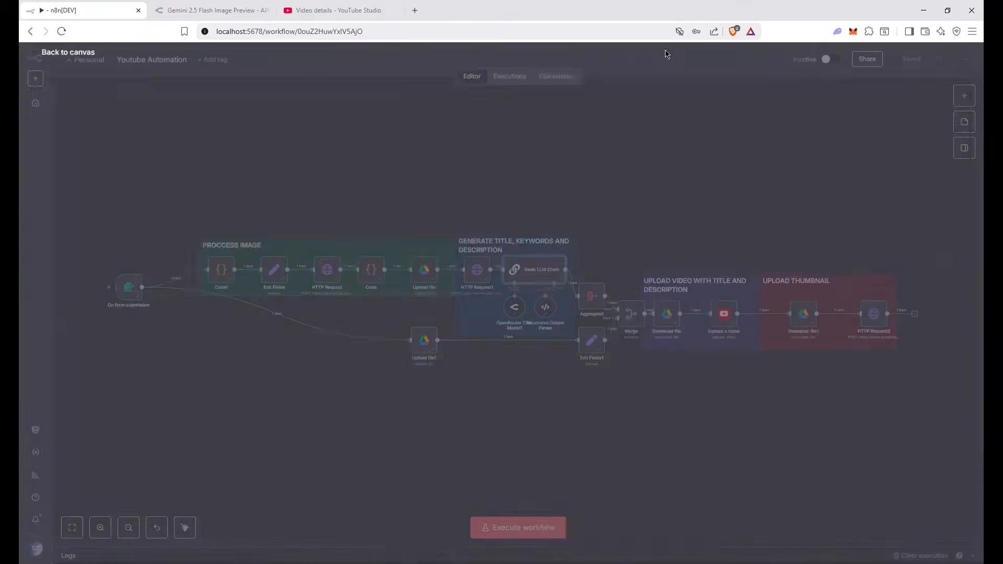
# Check the title and description fields in the Structured Output Parser's JSON example, view its output as schema, and return to the canvas
pyautogui.doubleClick(545, 309)
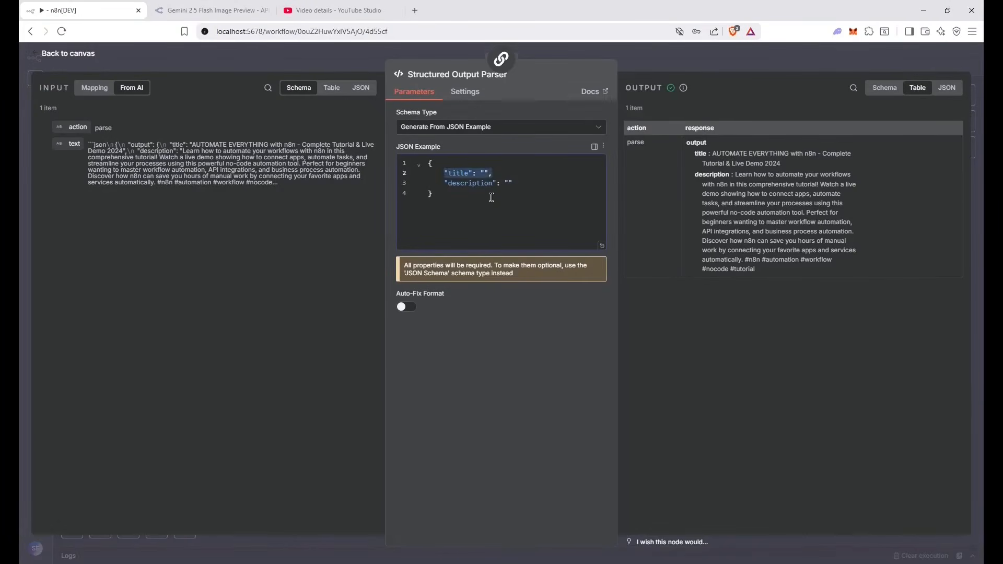
pyautogui.moveTo(445, 183); pyautogui.dragTo(508, 187)
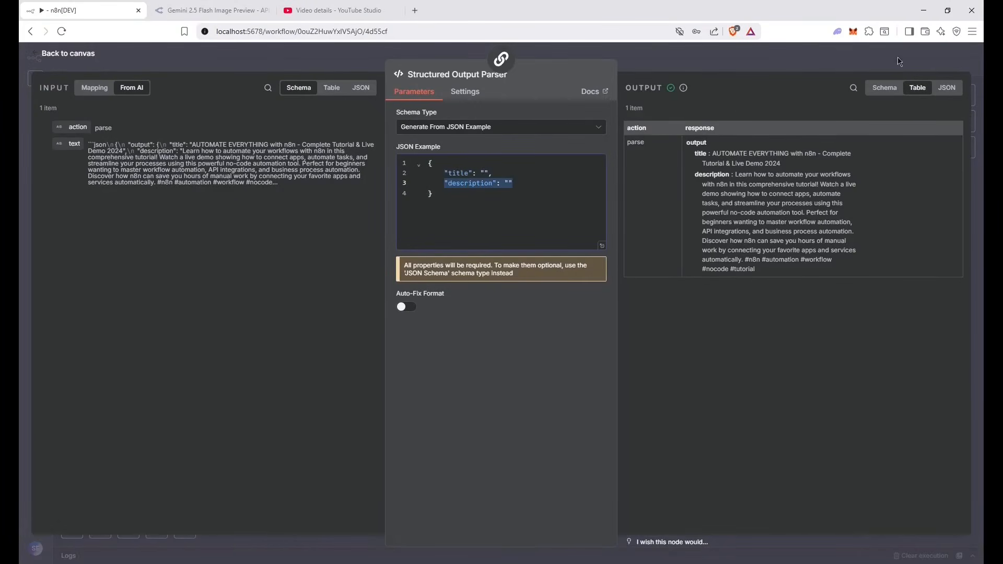
pyautogui.click(947, 88)
pyautogui.click(884, 88)
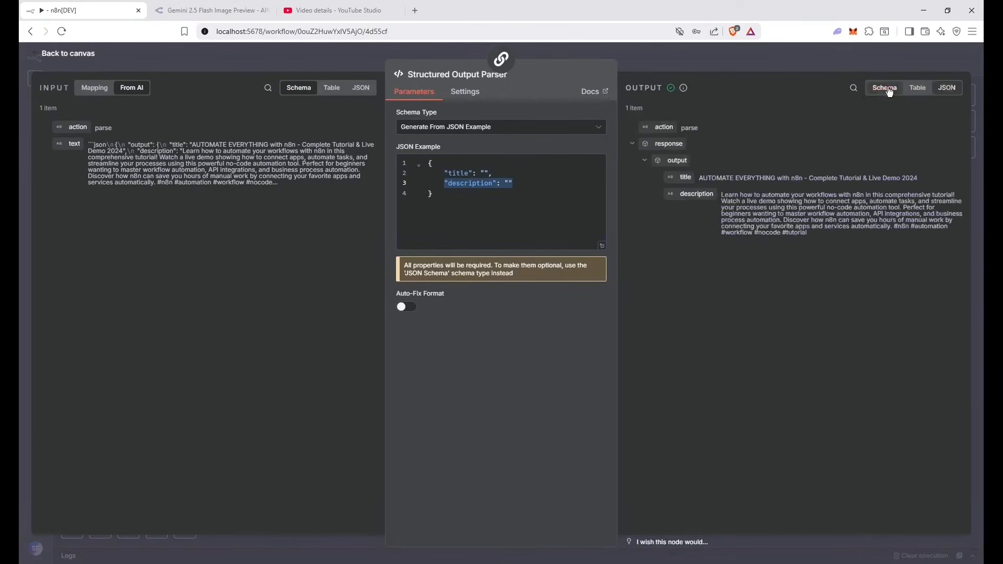
pyautogui.click(730, 57)
# Open the Aggregate1 node, read its combined title and description output as a table, and return to the canvas
pyautogui.doubleClick(602, 300)
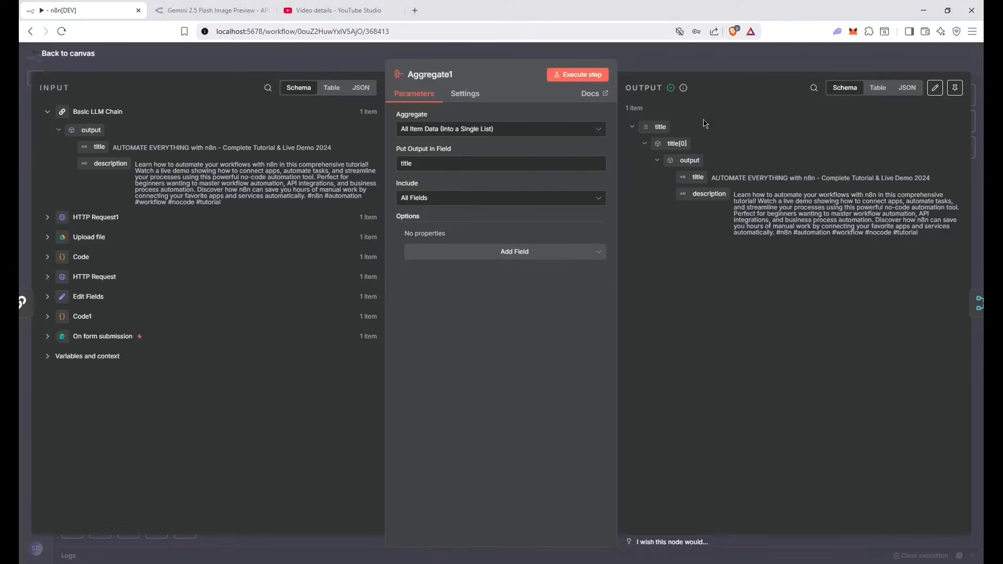
pyautogui.click(879, 88)
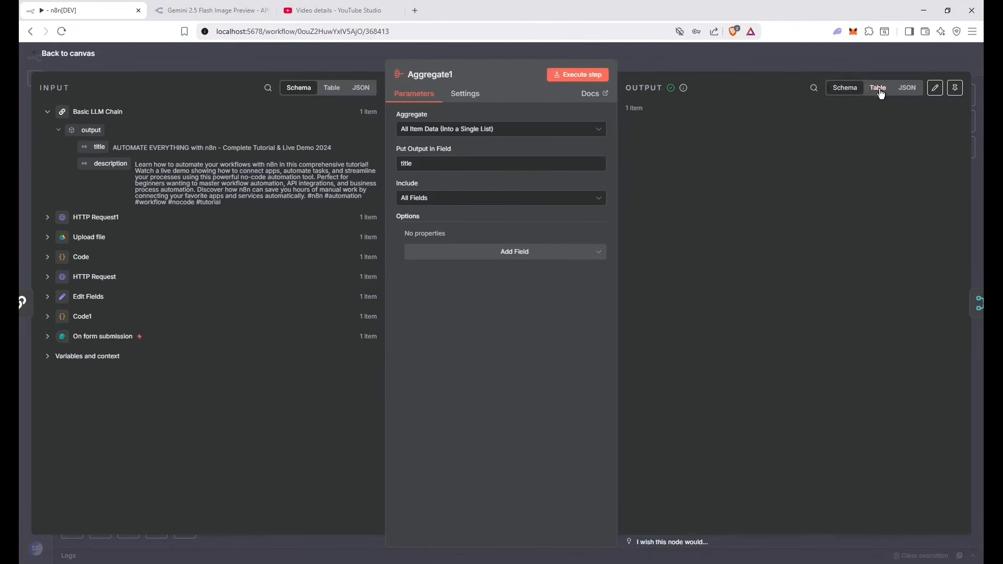
pyautogui.moveTo(661, 162); pyautogui.dragTo(743, 282)
pyautogui.click(746, 285)
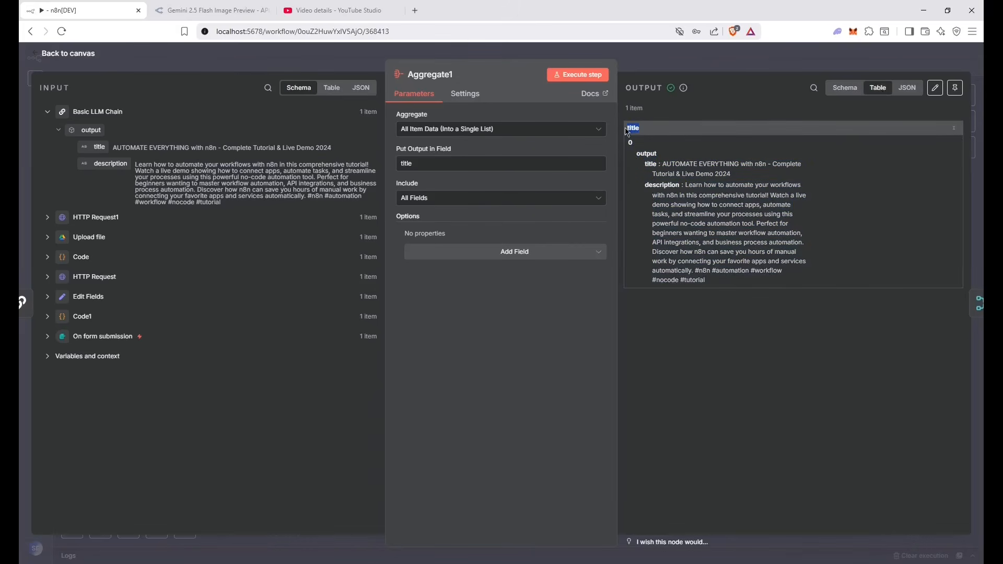
pyautogui.moveTo(628, 131); pyautogui.dragTo(752, 282)
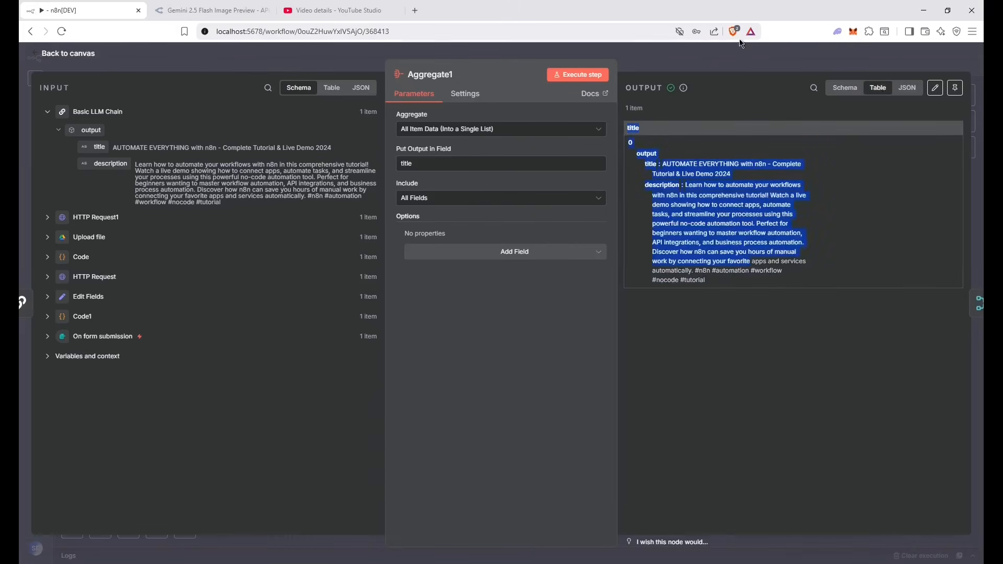
pyautogui.click(744, 65)
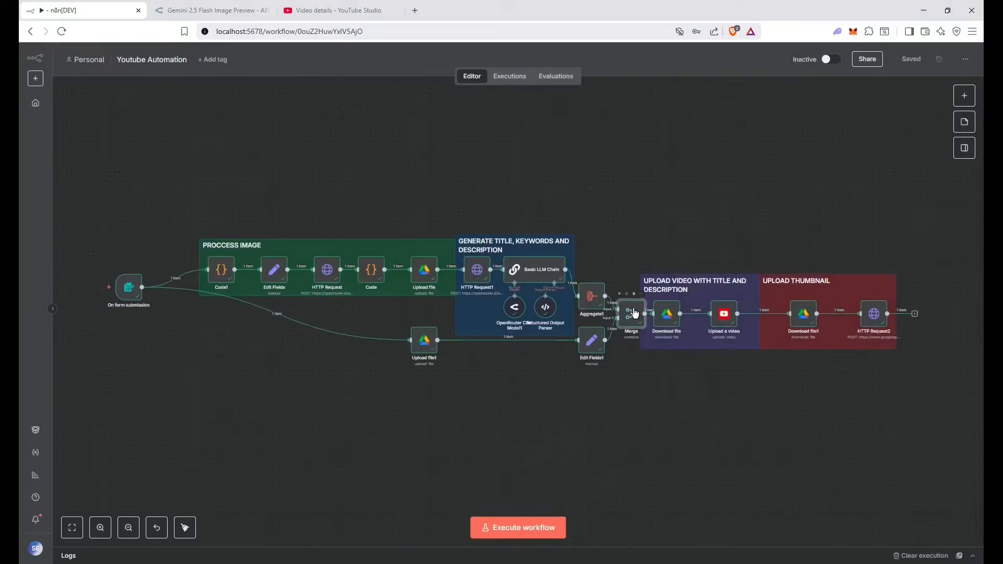
# Open the Merge node, examine the title column in its output table, and return to the canvas
pyautogui.doubleClick(632, 313)
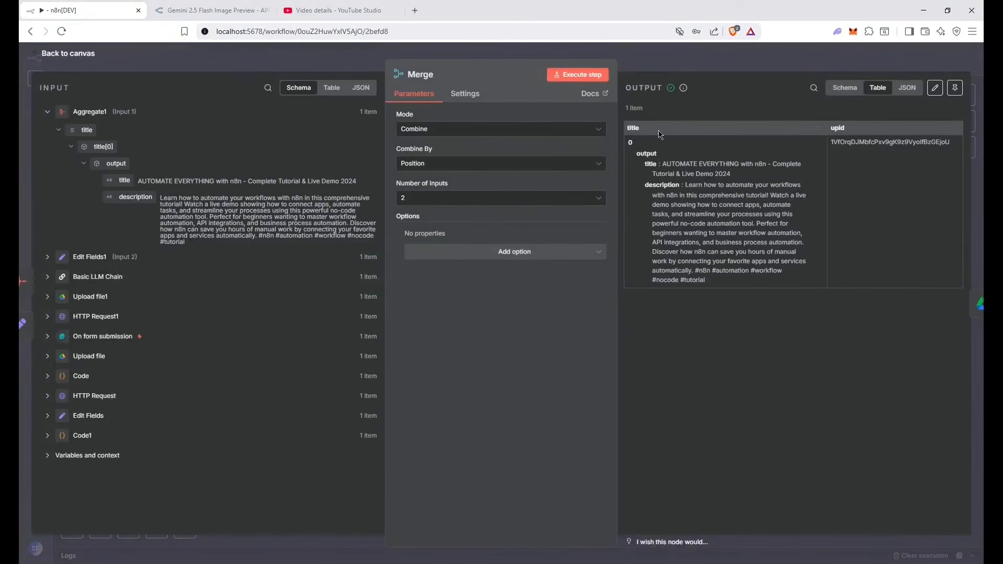
pyautogui.moveTo(627, 127); pyautogui.dragTo(773, 282)
pyautogui.click(815, 111)
pyautogui.click(672, 58)
# Open the Upload file1 node, compare its input data field name and file name with the binary video input, and return to the canvas
pyautogui.click(417, 352)
pyautogui.doubleClick(416, 356)
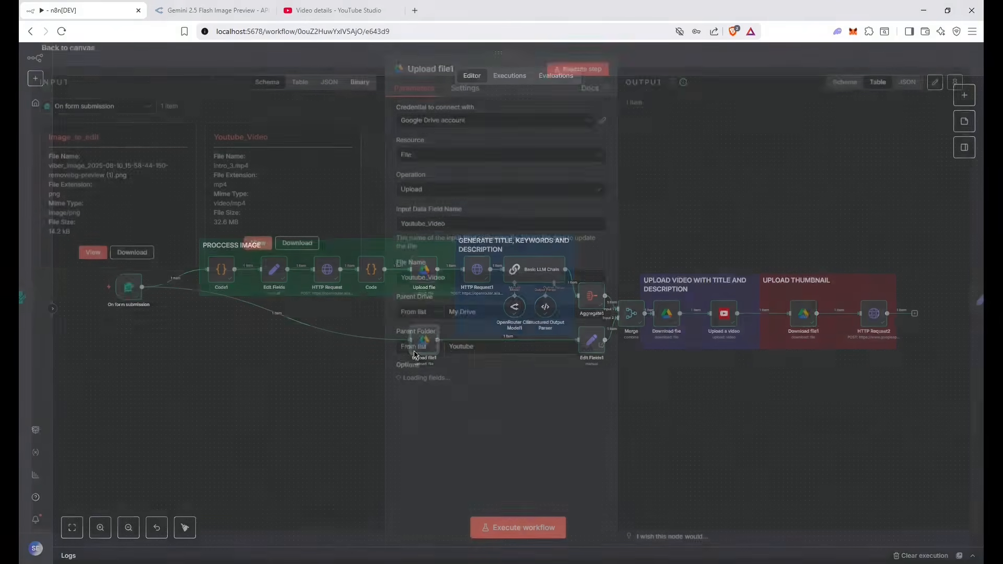
pyautogui.moveTo(470, 283); pyautogui.dragTo(379, 289)
pyautogui.click(412, 283)
pyautogui.moveTo(417, 230); pyautogui.dragTo(390, 233)
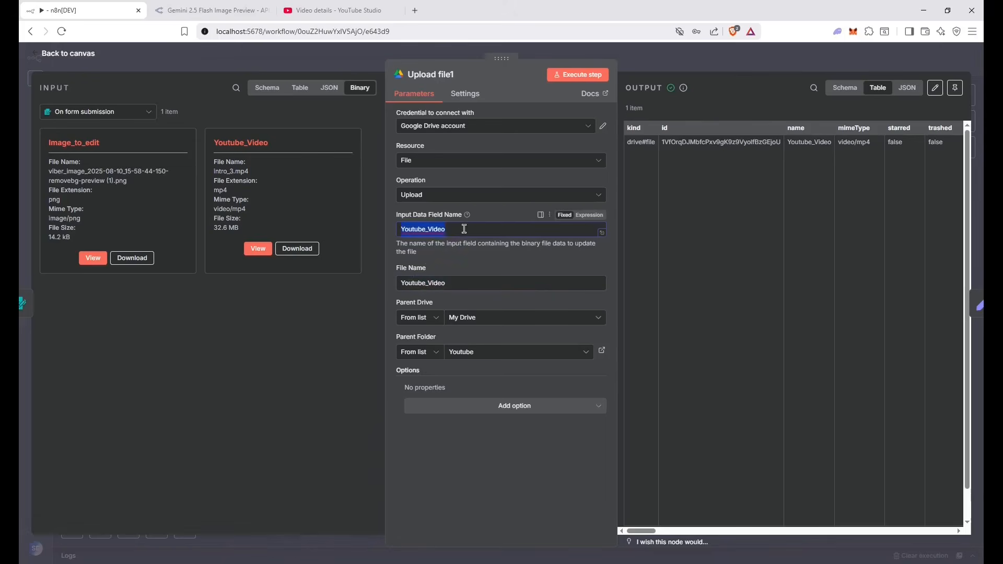
pyautogui.moveTo(473, 283); pyautogui.dragTo(385, 281)
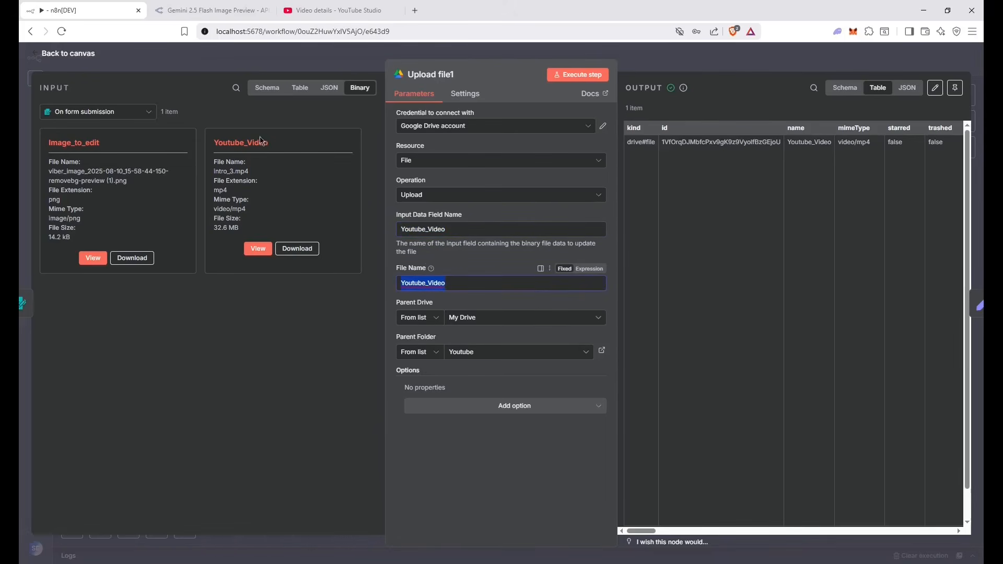
pyautogui.click(695, 63)
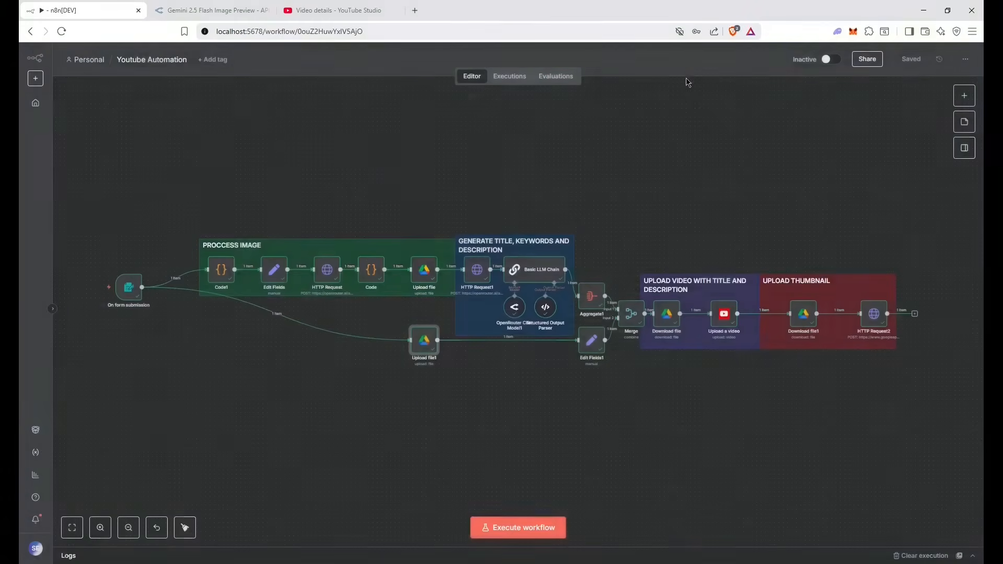
# Open the Edit Fields1 node, check the upid field's name and its {{ $json.id }} expression against the output, and return to the canvas
pyautogui.doubleClick(590, 346)
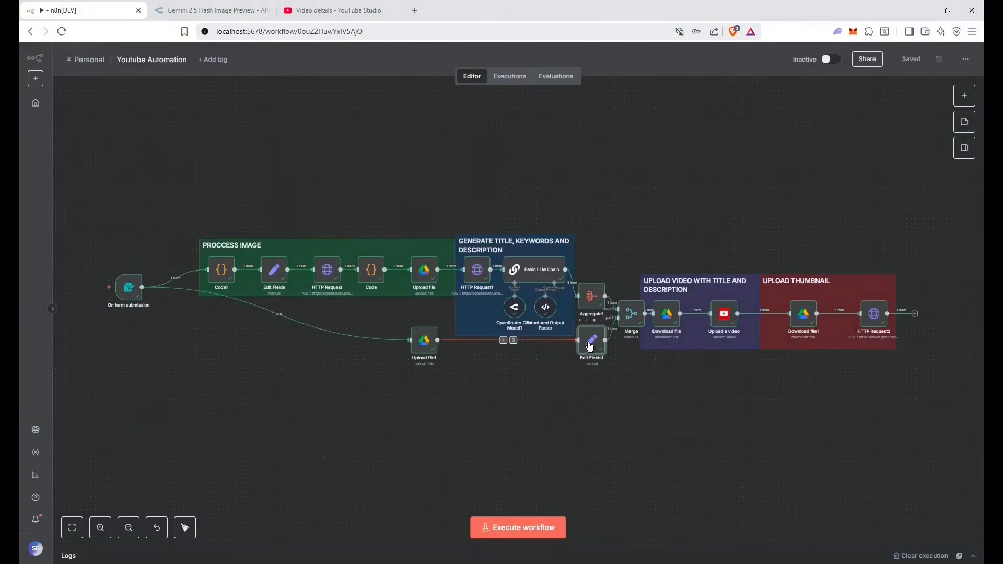
pyautogui.moveTo(72, 144); pyautogui.dragTo(88, 162)
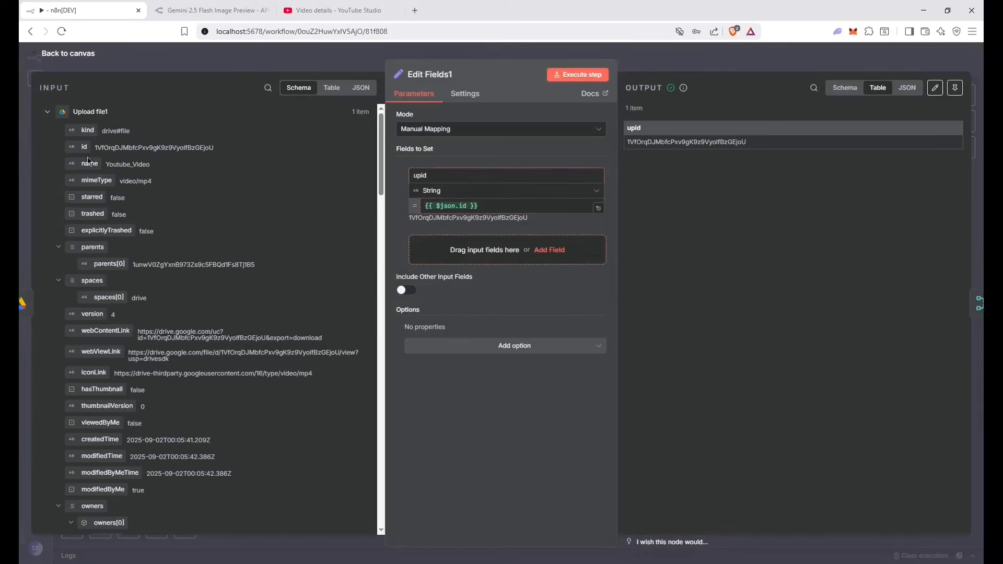
pyautogui.click(439, 179)
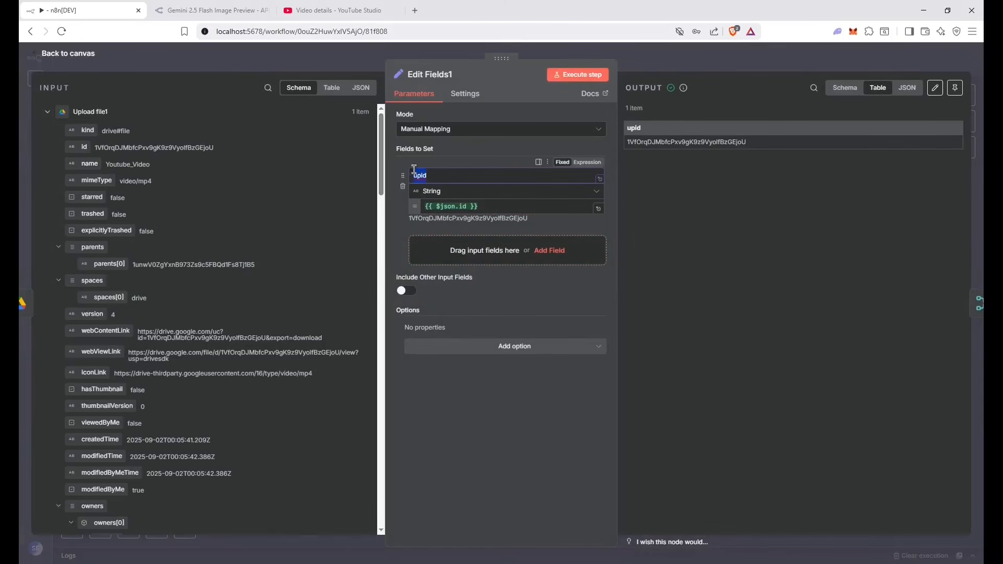
pyautogui.click(491, 207)
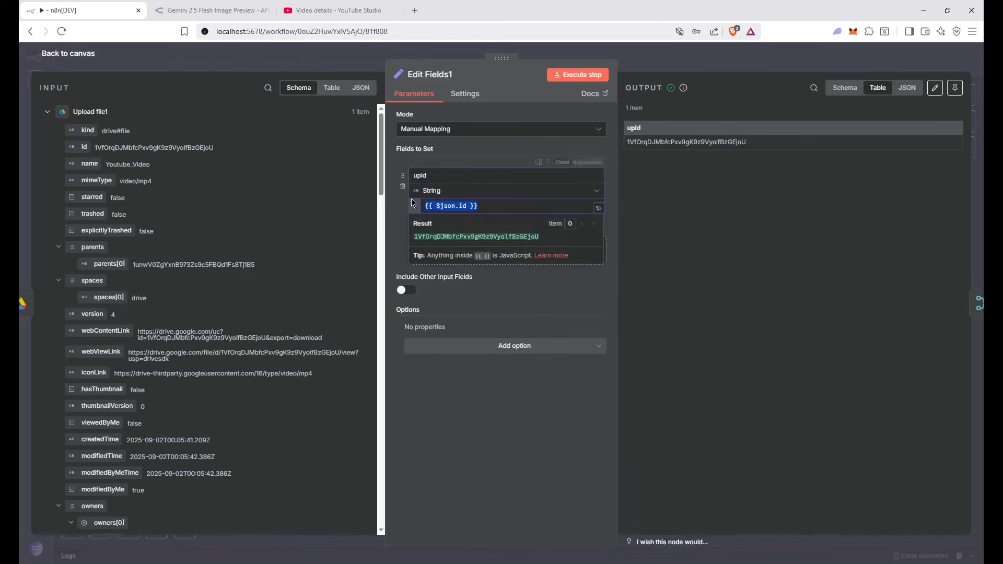
pyautogui.click(704, 208)
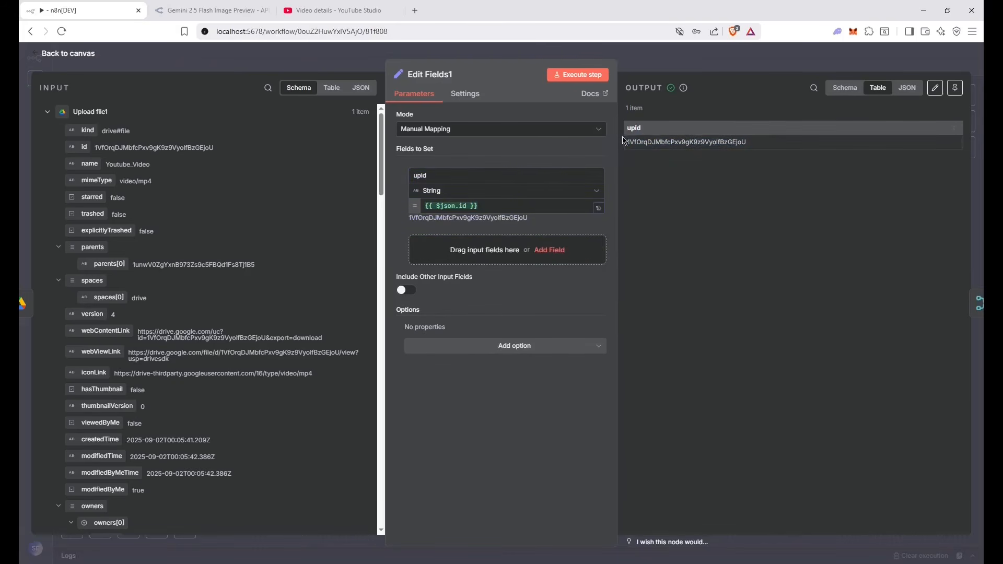
pyautogui.click(679, 61)
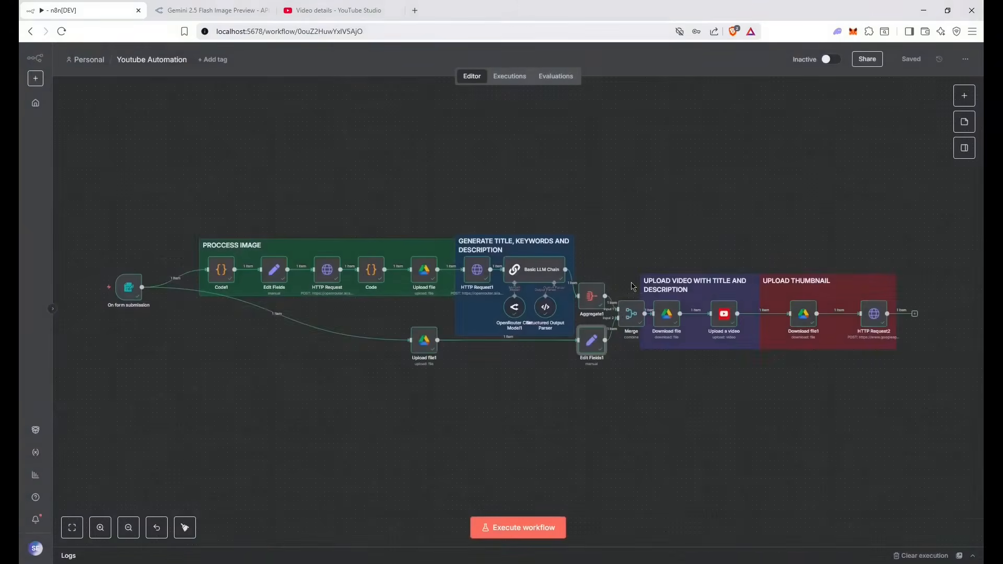
# Reopen the Merge node, examine its combined title, description and upid output as JSON, and return to the canvas
pyautogui.doubleClick(627, 323)
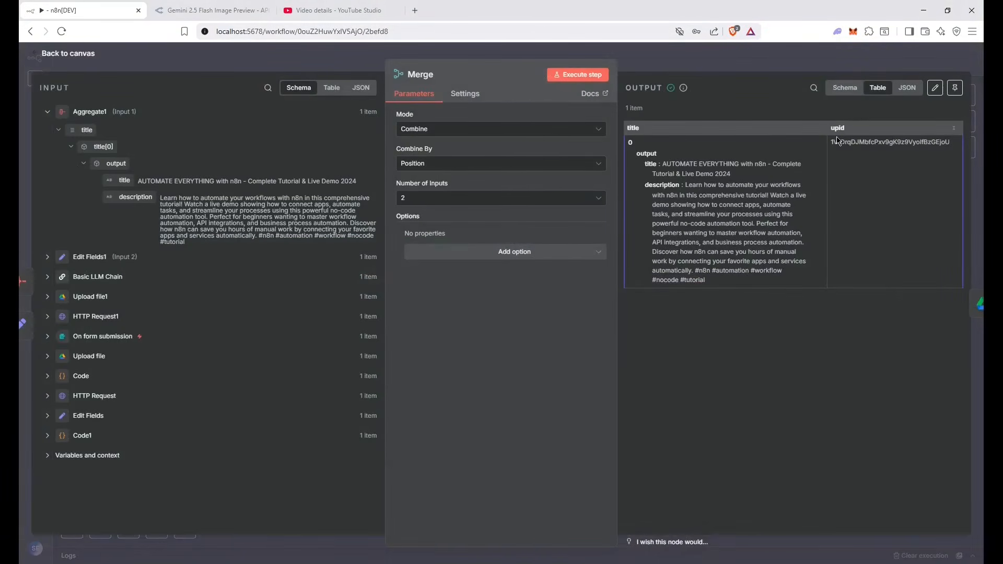
pyautogui.click(906, 88)
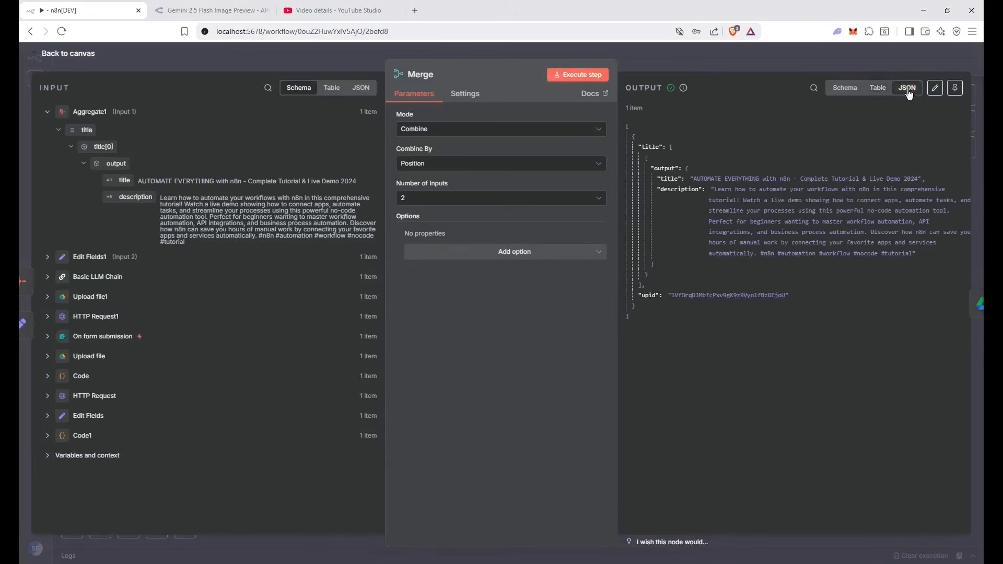
pyautogui.moveTo(687, 324); pyautogui.dragTo(629, 133)
pyautogui.click(736, 36)
pyautogui.click(789, 59)
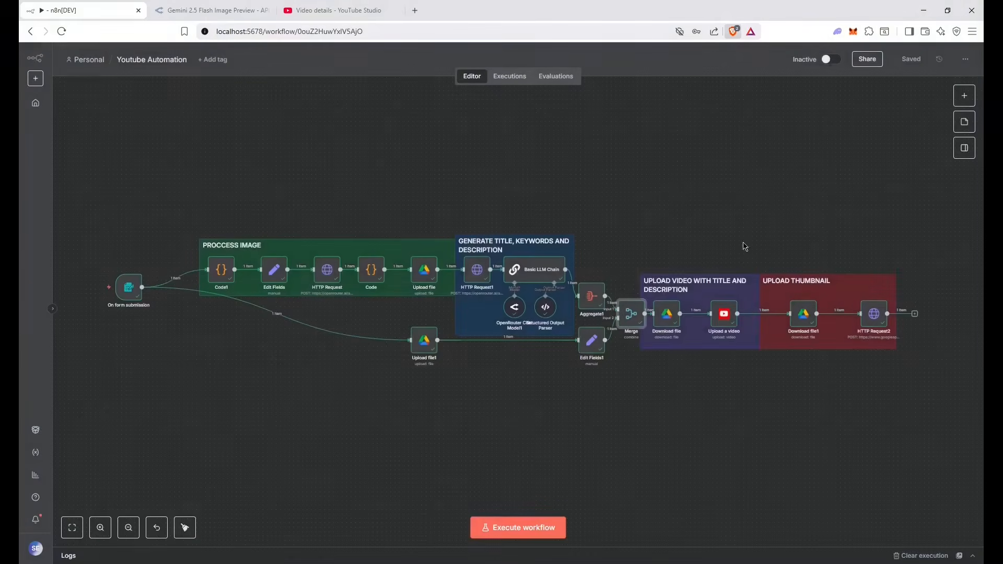
# Open the Download file node, check its operation and {{ $json.upid }} file expression, preview the downloaded video, and return to the canvas
pyautogui.doubleClick(667, 325)
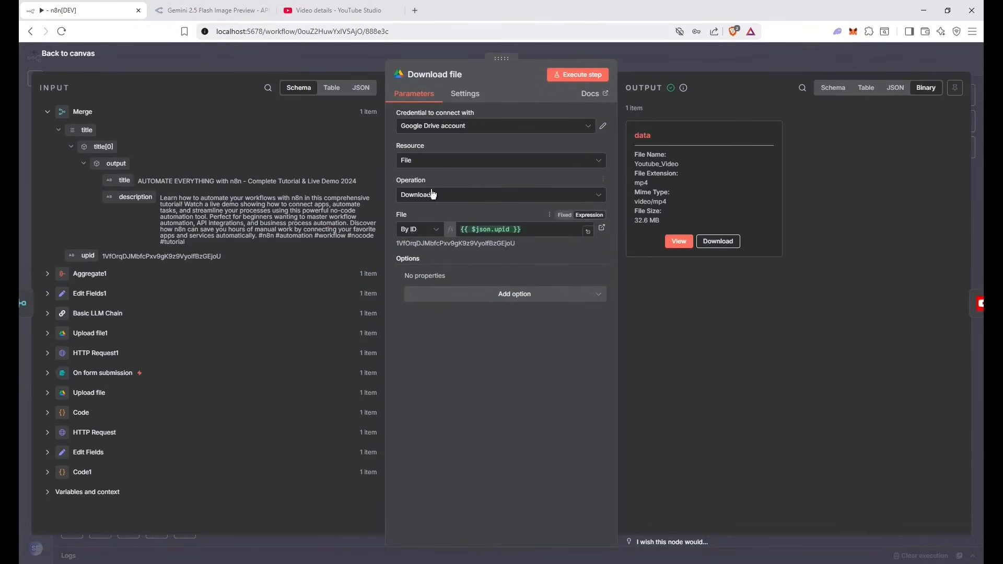
pyautogui.click(503, 230)
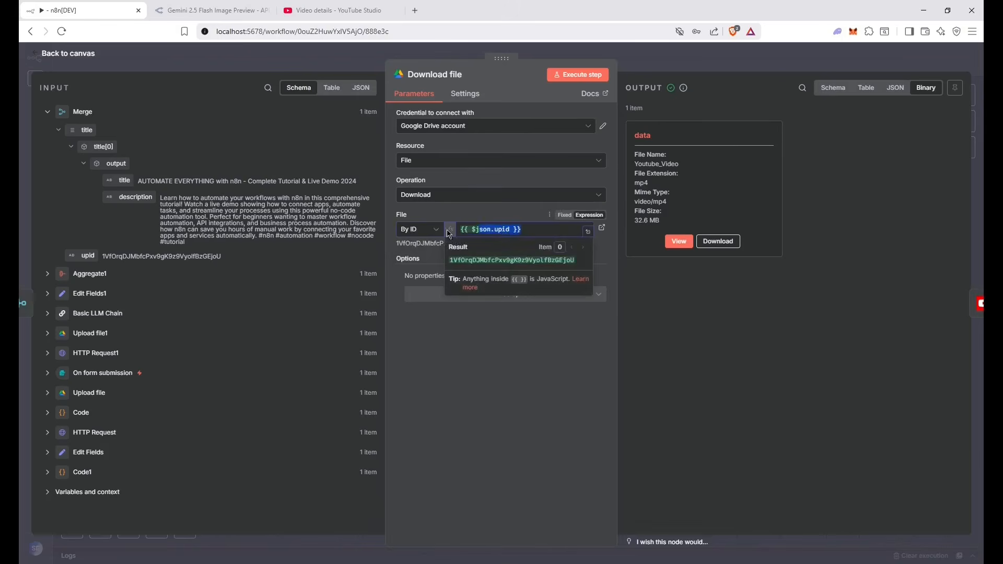
pyautogui.click(444, 195)
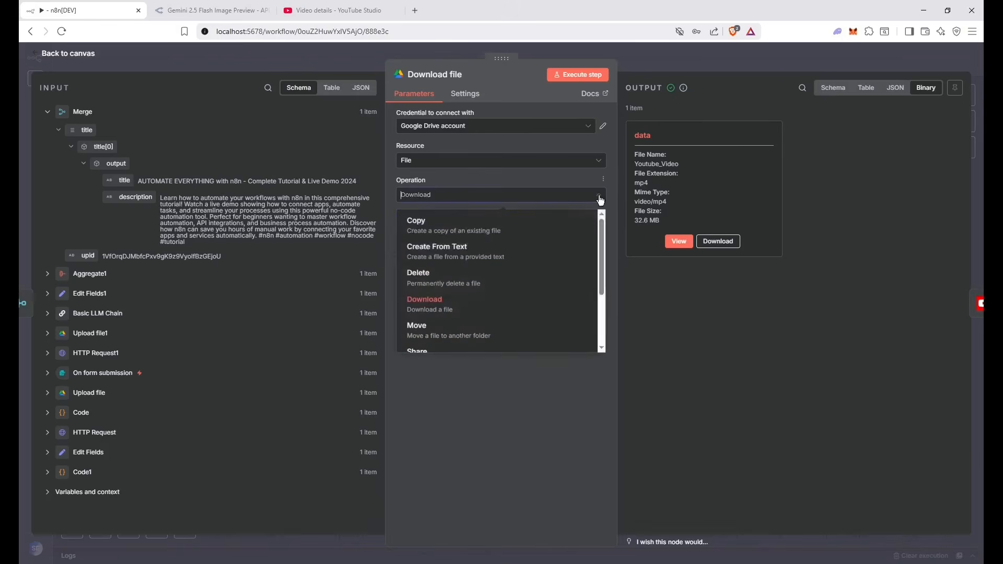
pyautogui.click(679, 241)
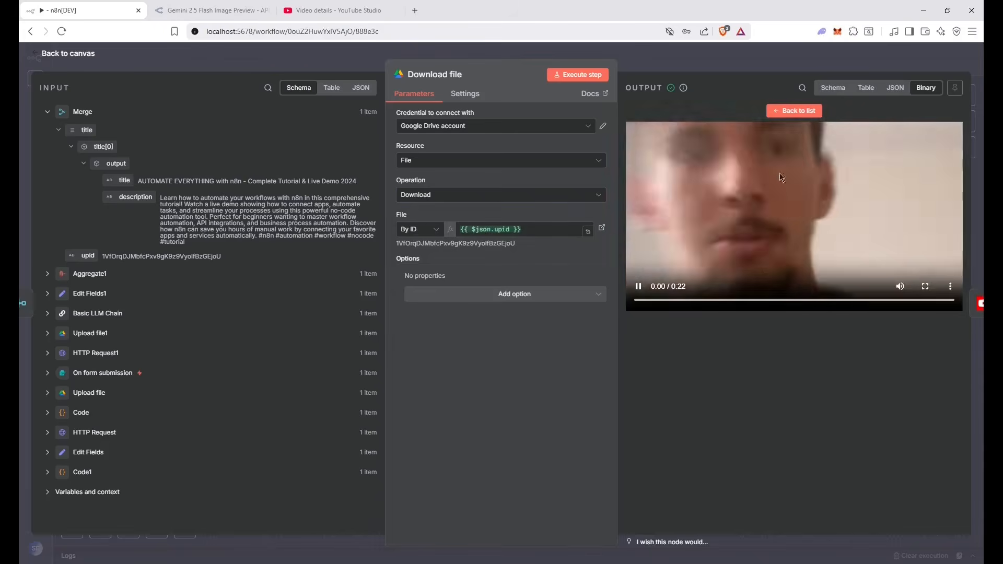
pyautogui.click(760, 221)
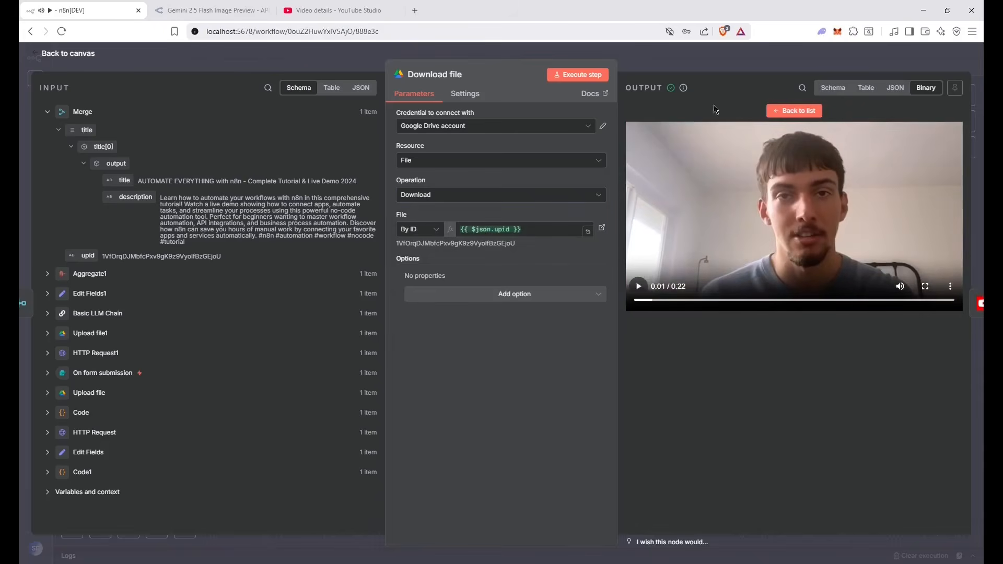
pyautogui.click(720, 71)
# Open the Upload a video node and examine the title and description in its JSON input
pyautogui.doubleClick(730, 313)
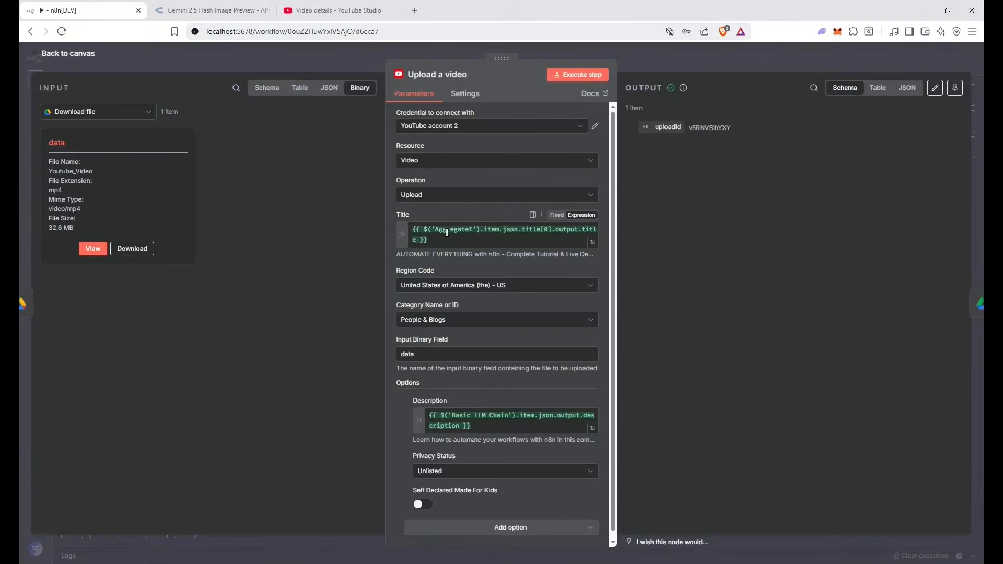
pyautogui.click(329, 88)
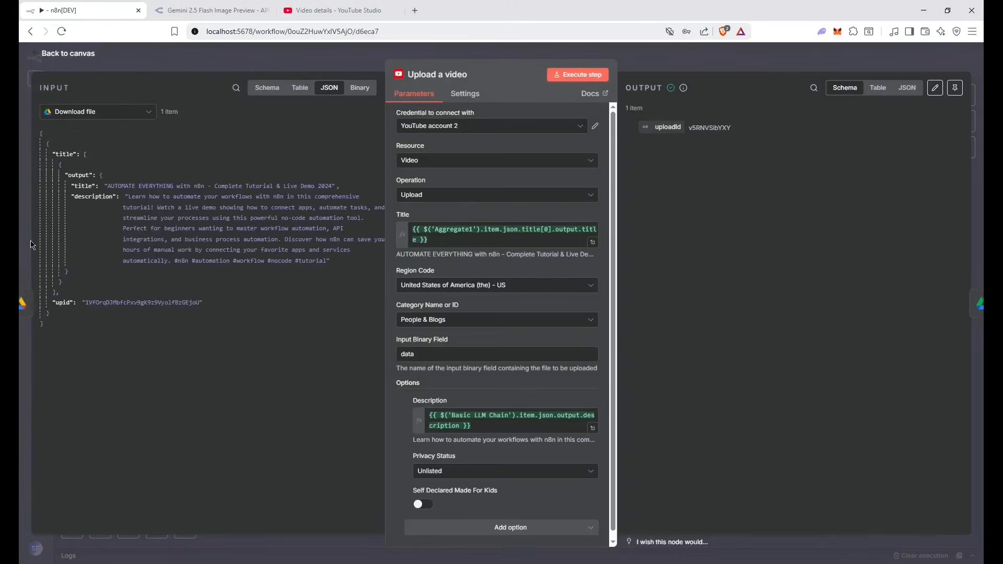
pyautogui.moveTo(100, 181); pyautogui.dragTo(166, 206)
pyautogui.moveTo(83, 196); pyautogui.dragTo(120, 223)
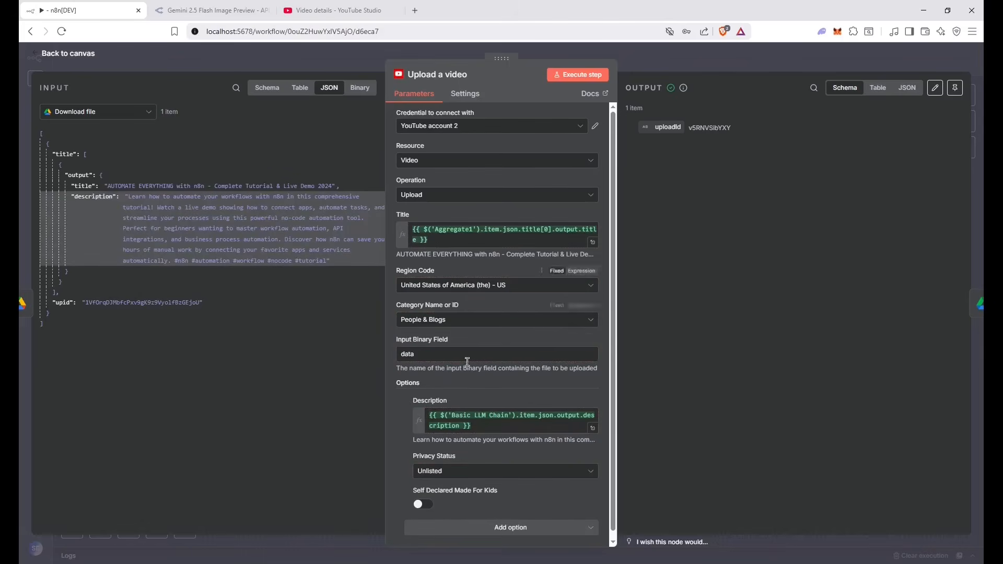
# Compare the Upload a video node's binary input with its Input Binary Field value data, and return to the canvas
pyautogui.click(359, 88)
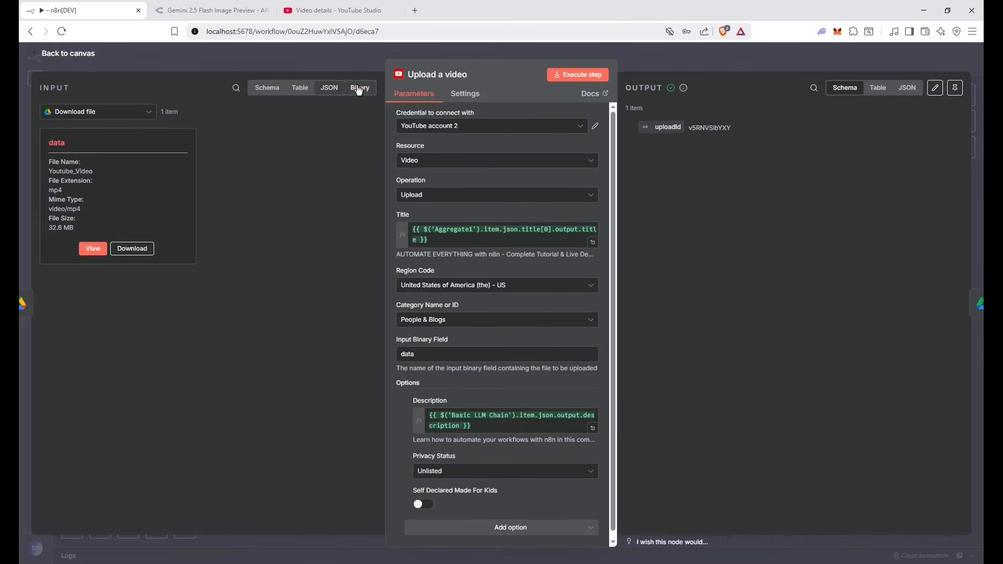
pyautogui.moveTo(70, 147); pyautogui.dragTo(50, 142)
pyautogui.moveTo(95, 178); pyautogui.dragTo(63, 173)
pyautogui.click(68, 147)
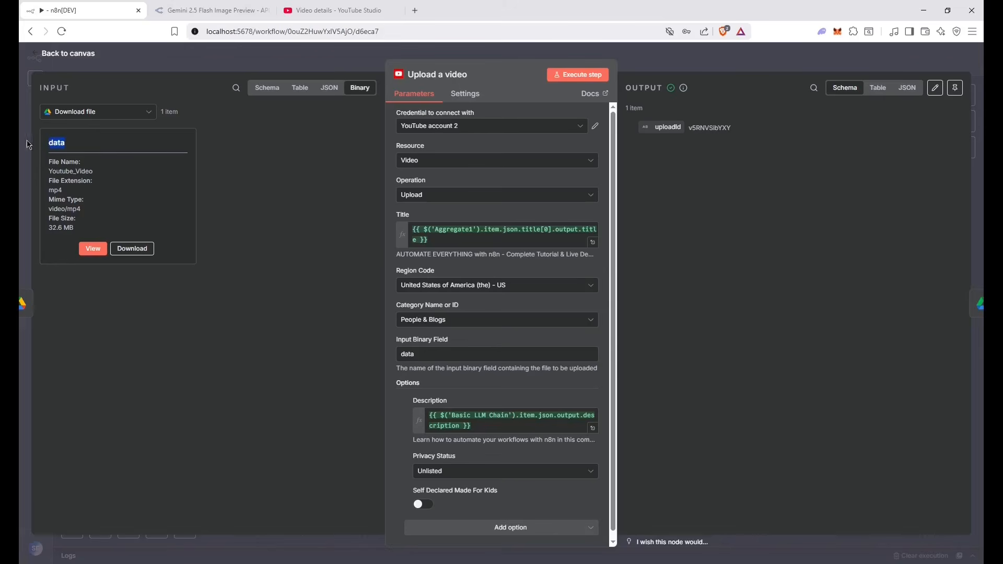
pyautogui.doubleClick(408, 354)
pyautogui.press('Escape')
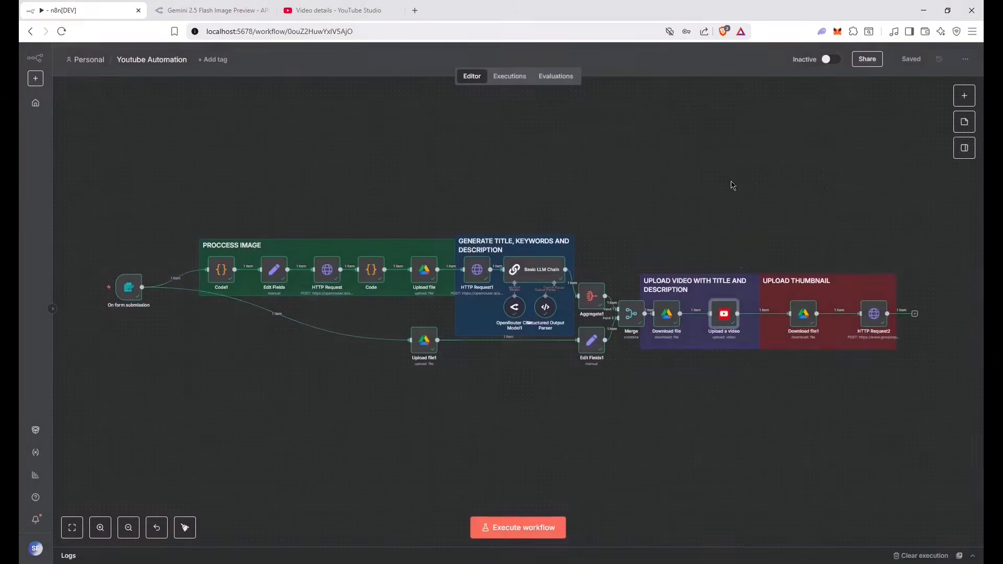
# Open the Download file1 node, compare its file ID expression with the id in the Upload file output, and return to the canvas
pyautogui.doubleClick(805, 319)
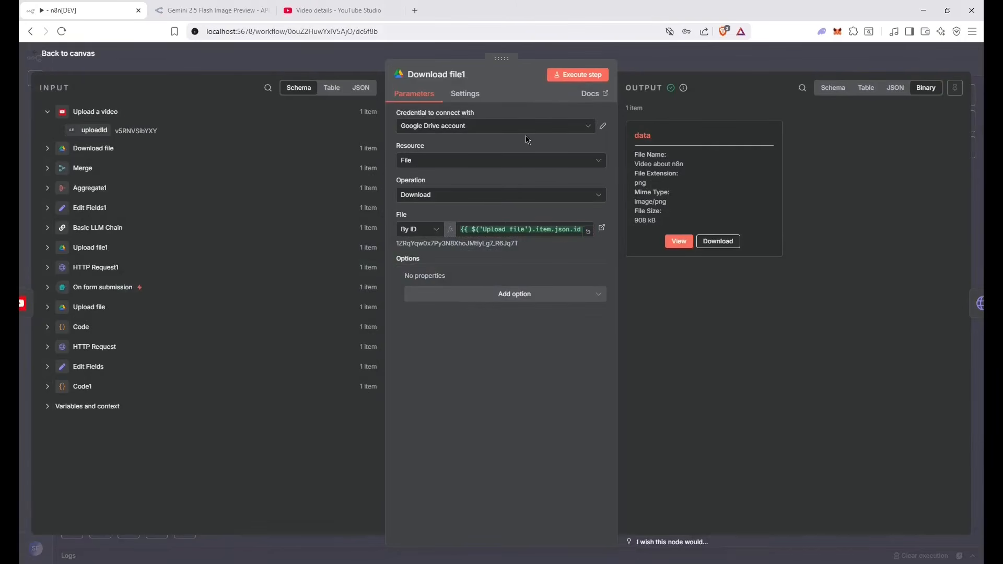
pyautogui.click(539, 228)
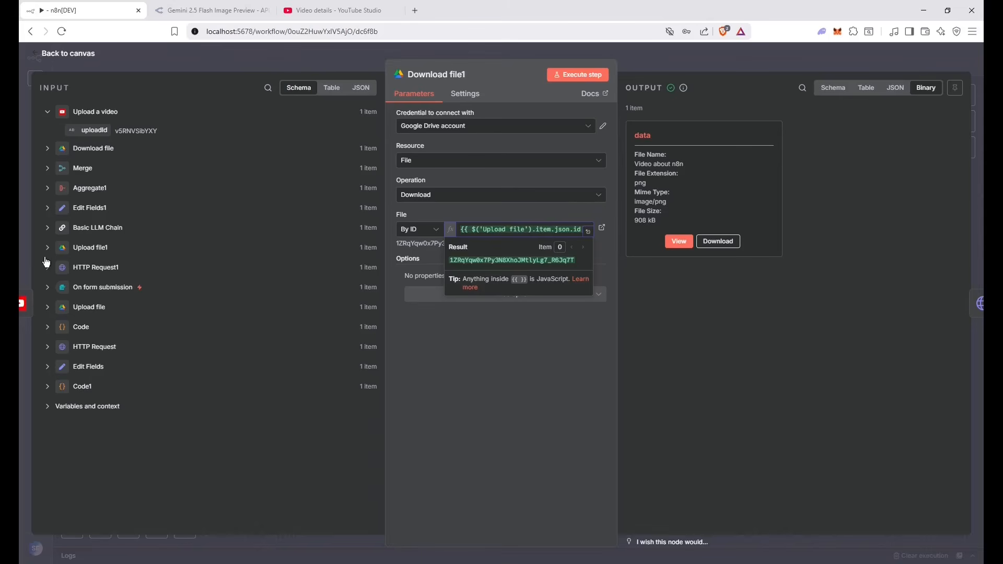
pyautogui.click(49, 311)
pyautogui.scroll(-3, 86, 312)
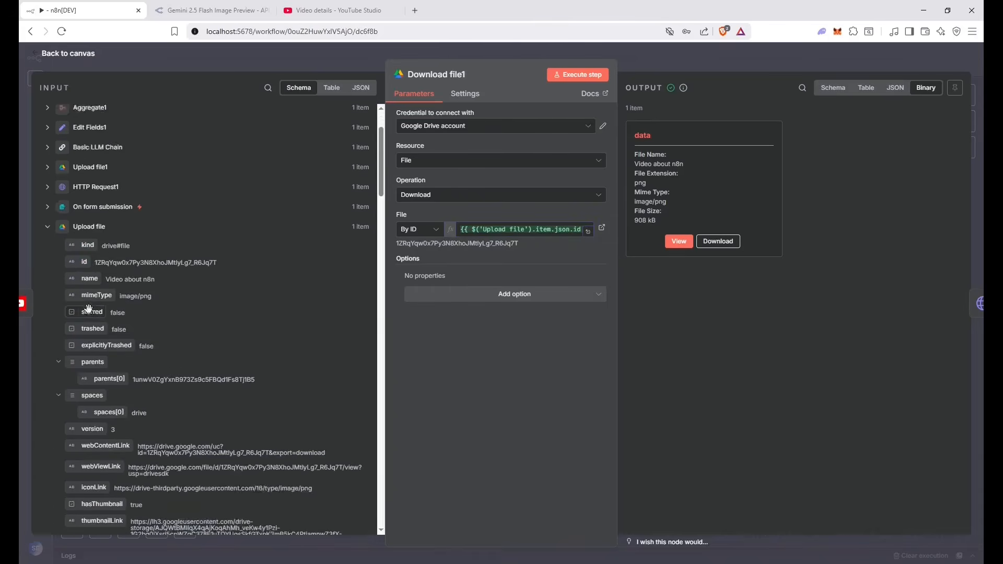
pyautogui.moveTo(84, 255)
pyautogui.mouseDown()
pyautogui.moveTo(123, 252)
pyautogui.moveTo(82, 257)
pyautogui.mouseUp()
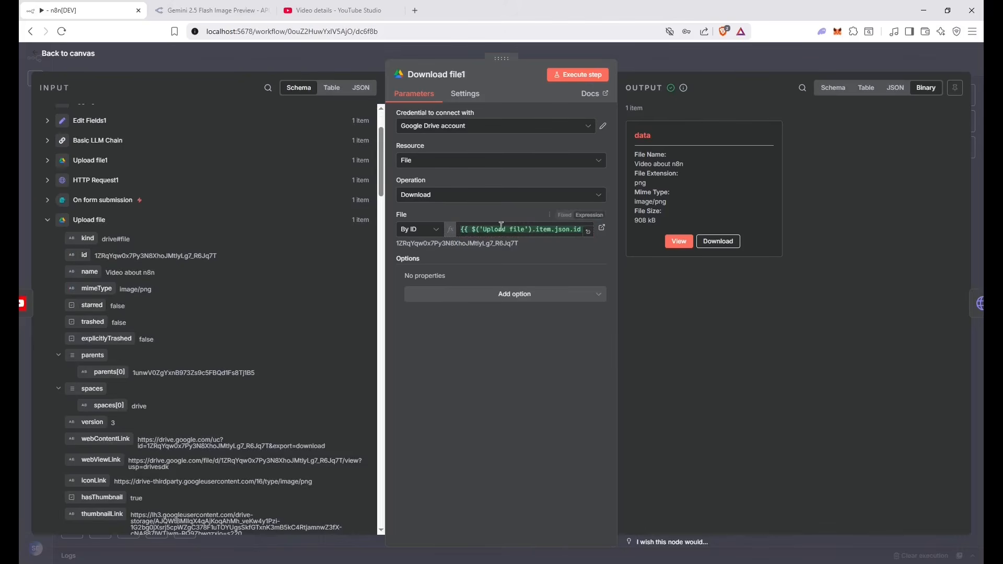
pyautogui.click(807, 65)
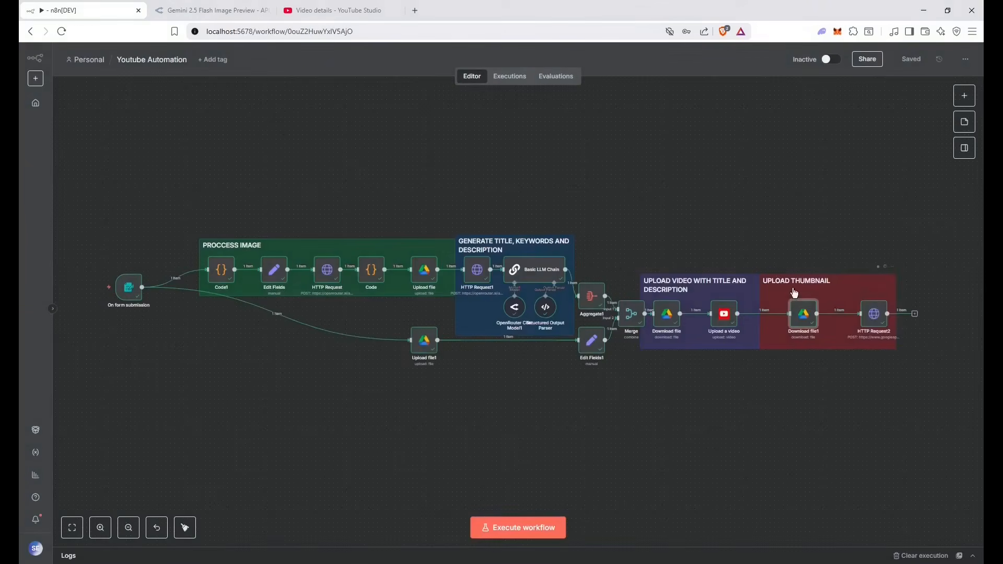
# Open the HTTP Request2 node and check its videoId and uploadType query parameters against the uploadId in the JSON input
pyautogui.doubleClick(878, 316)
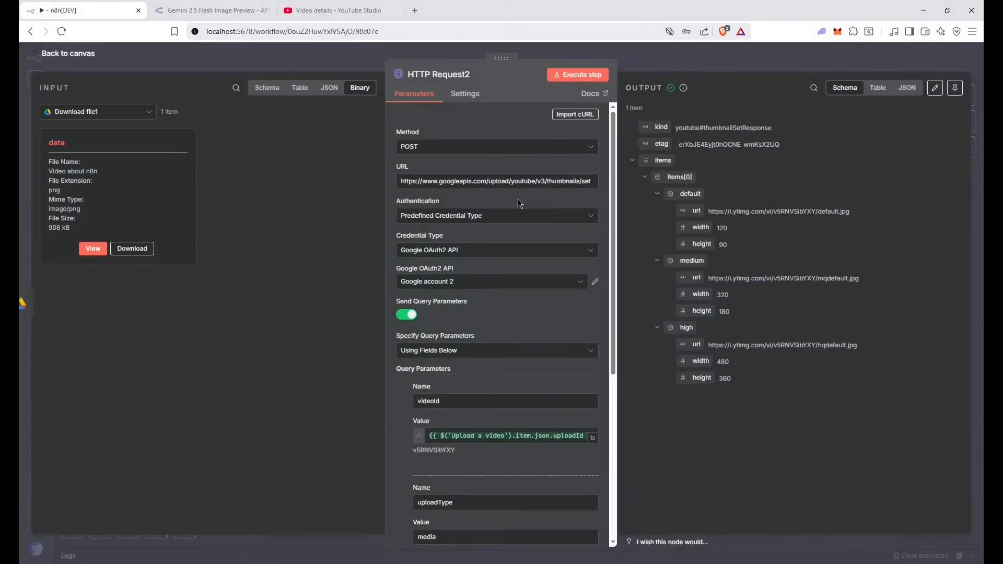
pyautogui.scroll(-4, 517, 204)
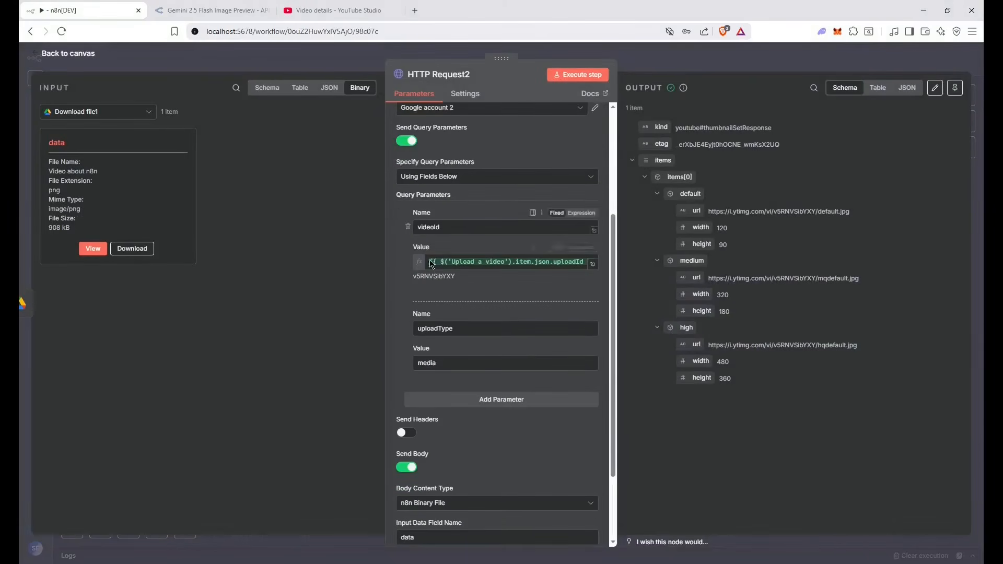
pyautogui.click(329, 87)
pyautogui.moveTo(69, 154); pyautogui.dragTo(104, 183)
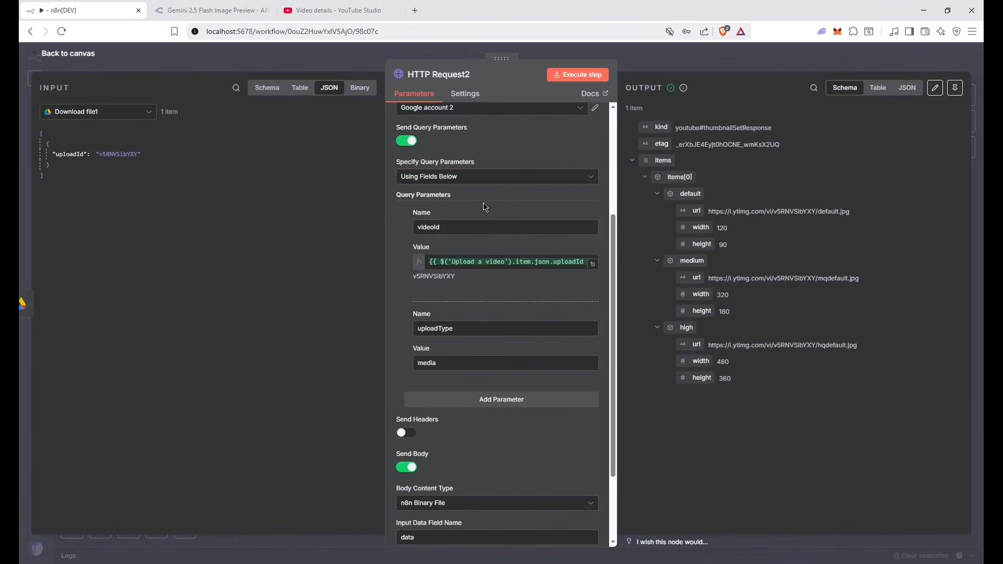
pyautogui.scroll(-2, 485, 207)
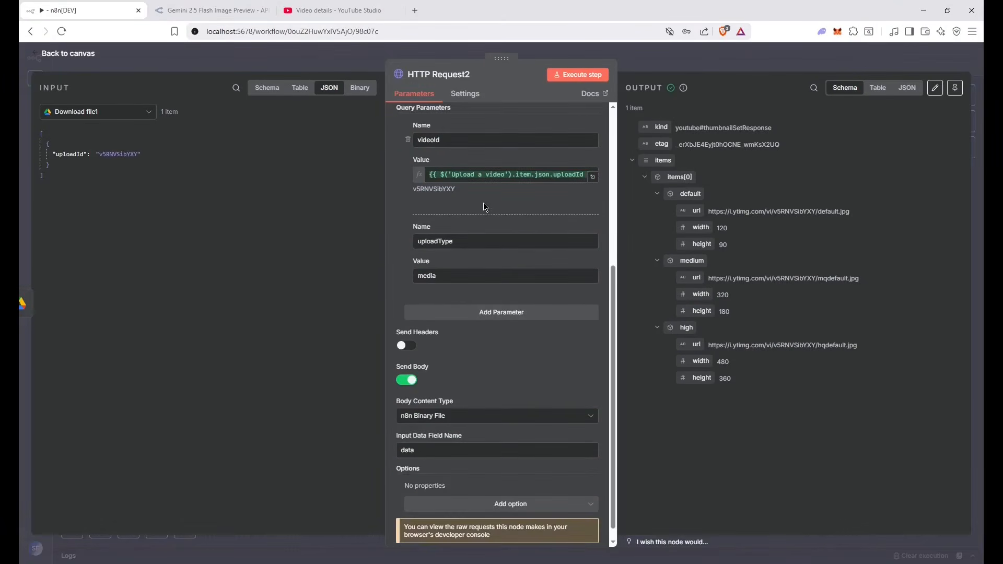
pyautogui.scroll(-1, 485, 207)
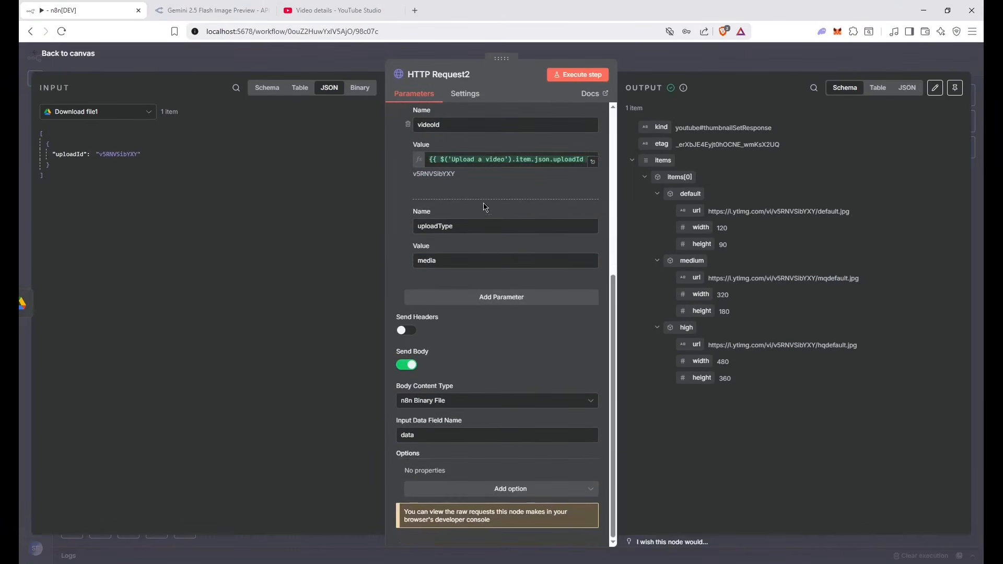
# Compare HTTP Request2's input data field name with the binary thumbnail input, examine the thumbnail URLs in its output, and return to the canvas
pyautogui.click(364, 91)
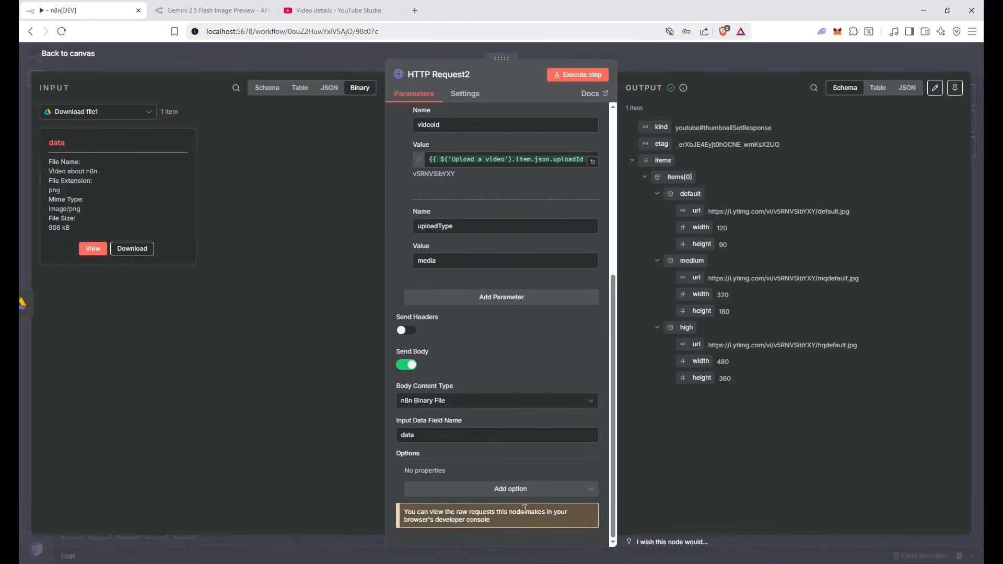
pyautogui.moveTo(450, 436); pyautogui.dragTo(381, 426)
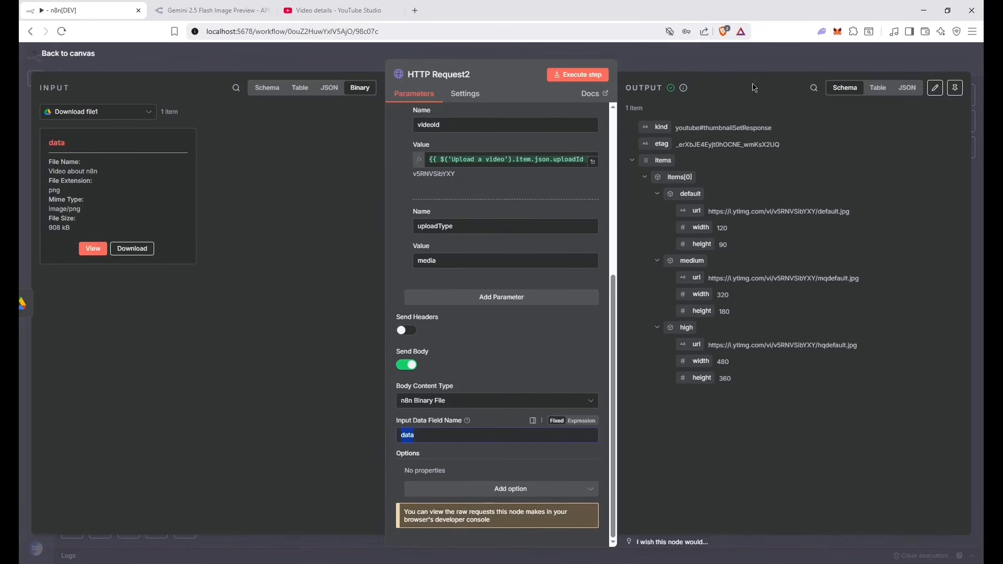
pyautogui.moveTo(739, 107); pyautogui.dragTo(648, 214)
pyautogui.click(660, 216)
pyautogui.moveTo(864, 347); pyautogui.dragTo(687, 336)
pyautogui.click(693, 289)
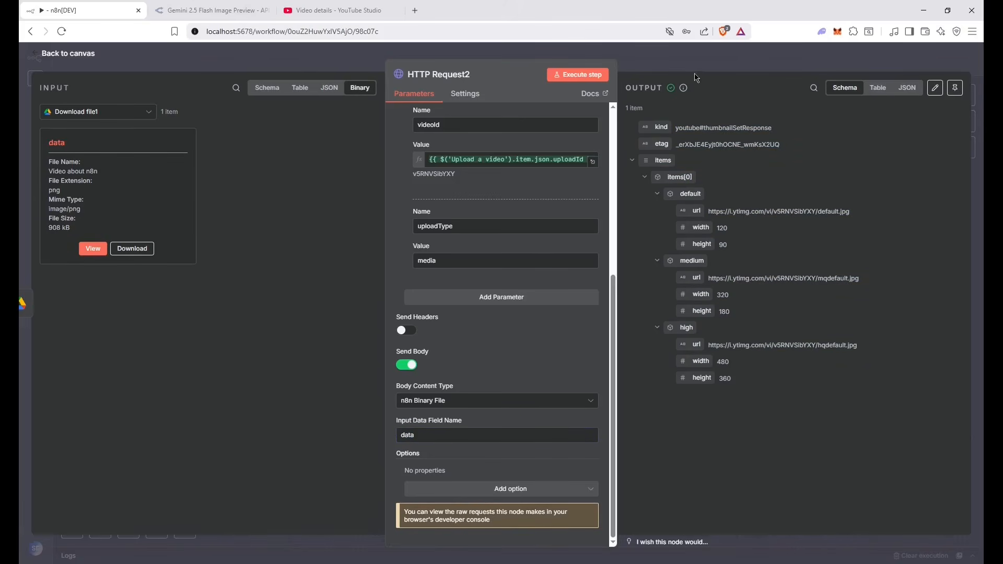
pyautogui.click(710, 64)
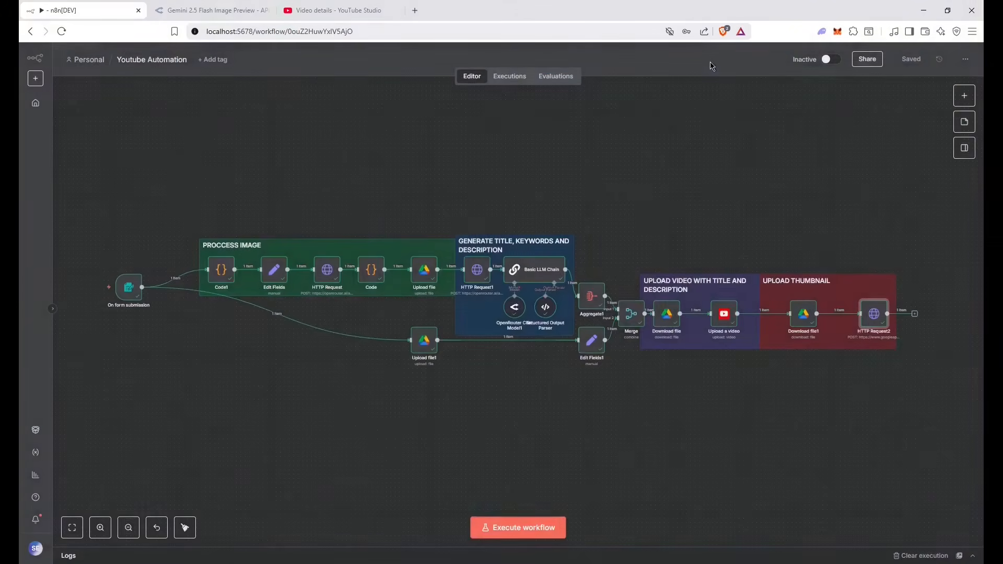